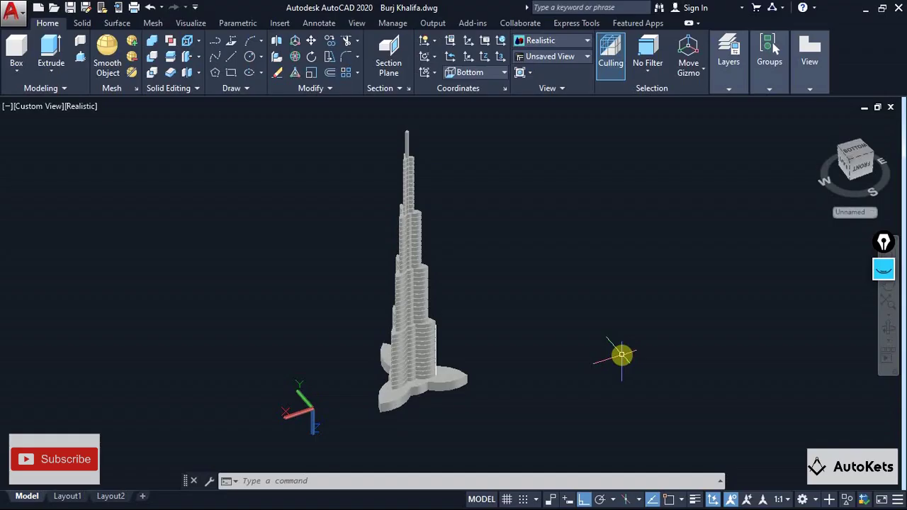
- Inspect the finished Burj Khalifa model from several angles and compare it with the tier section reference image in the browser
scroll(430, 212, up, 3)
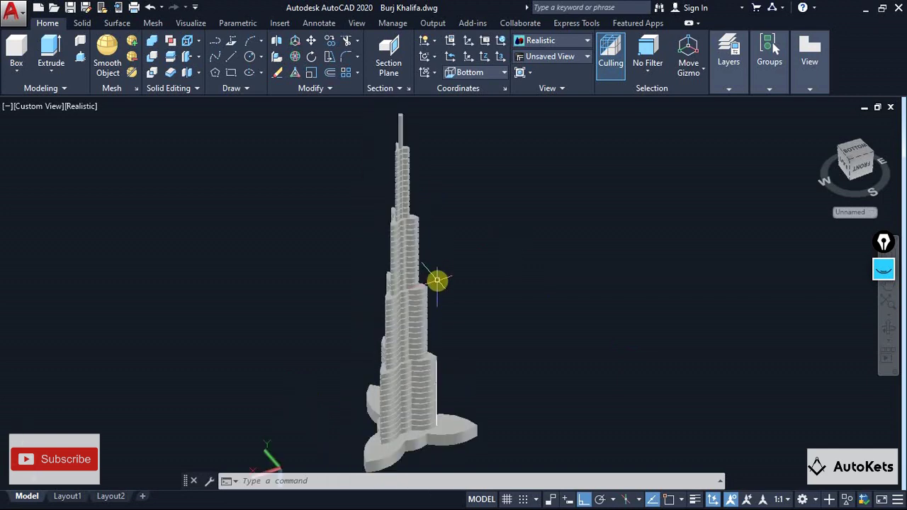
shift+middle_drag(484, 374, 425, 361)
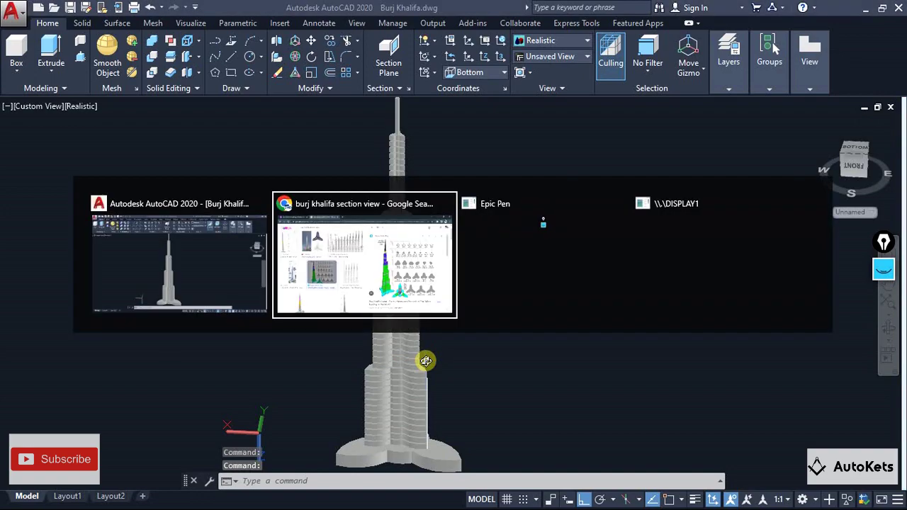
key(alt+Tab)
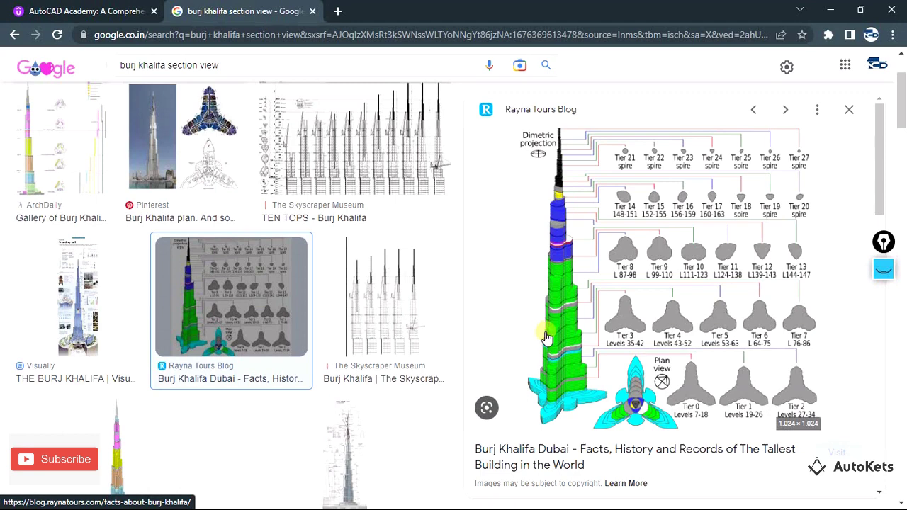
key(alt+Tab)
key(alt+Tab)
key(alt+shift+Tab)
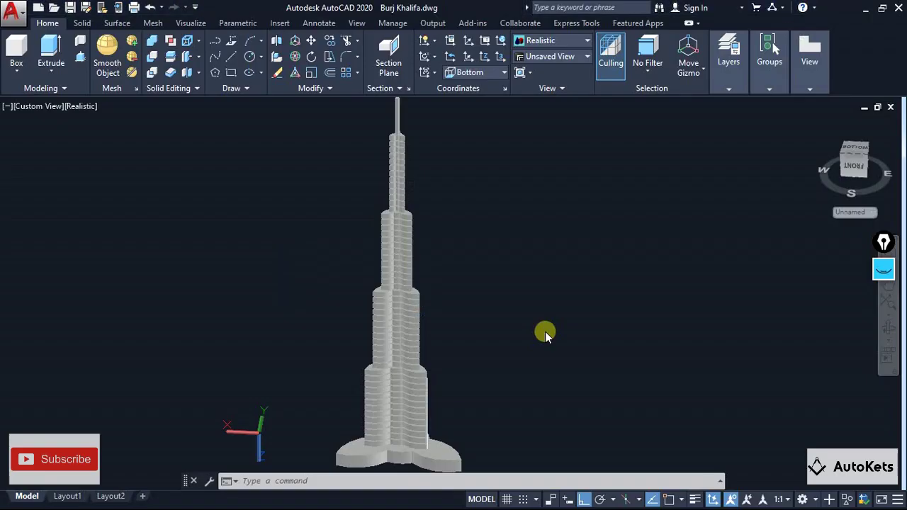
scroll(500, 307, down, 2)
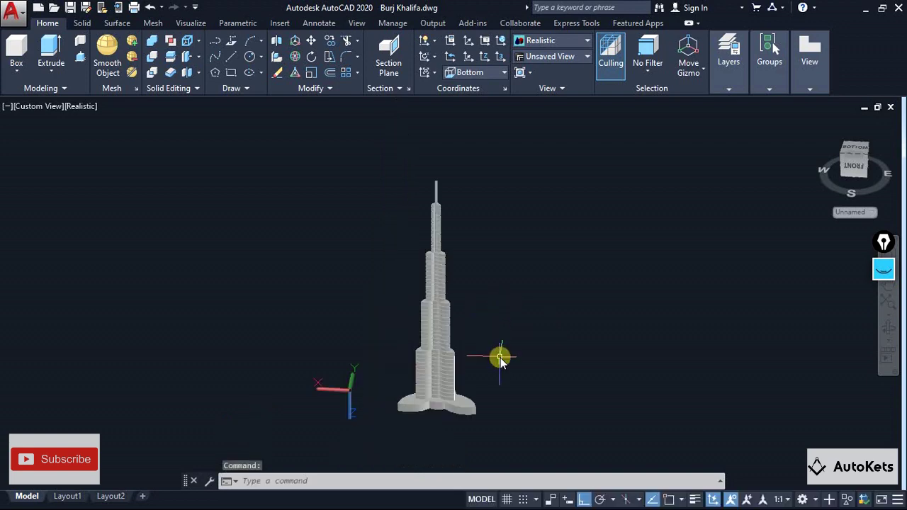
shift+middle_drag(500, 357, 435, 333)
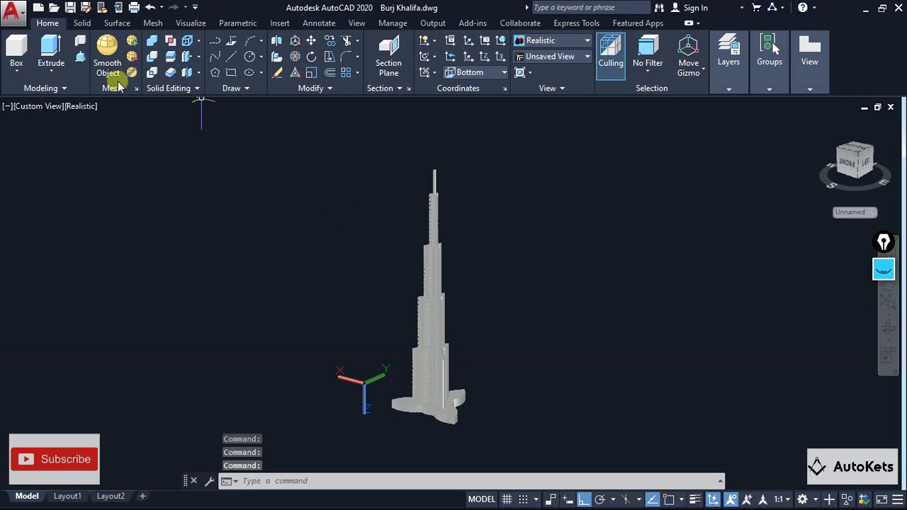
- Create a new drawing from the acad template
click(11, 10)
key(Escape)
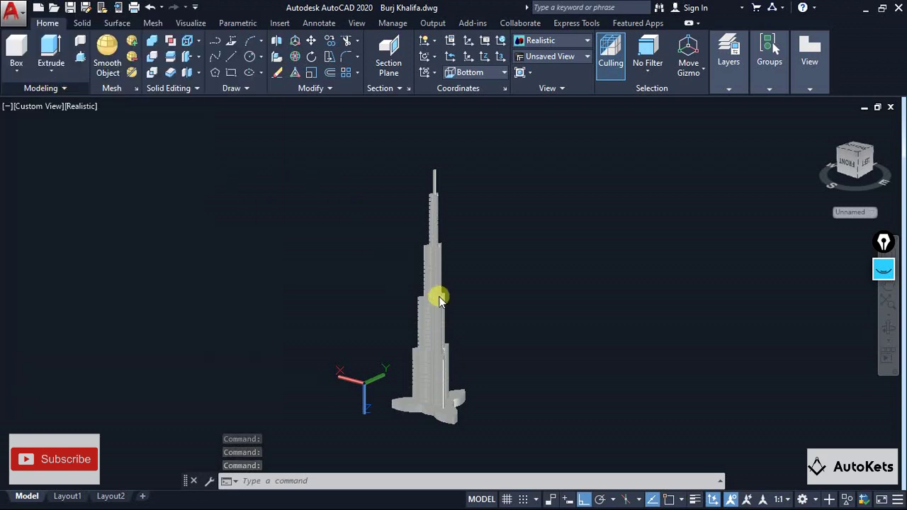
key(ctrl+n)
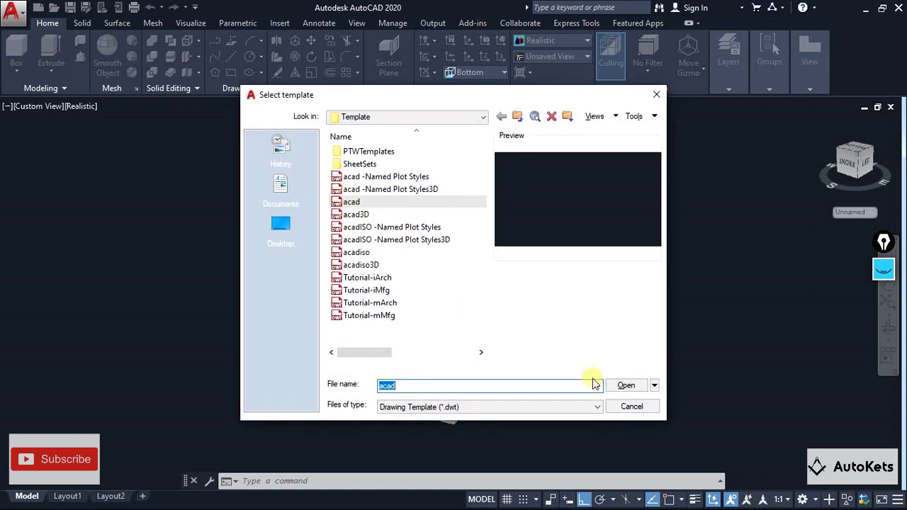
key(Return)
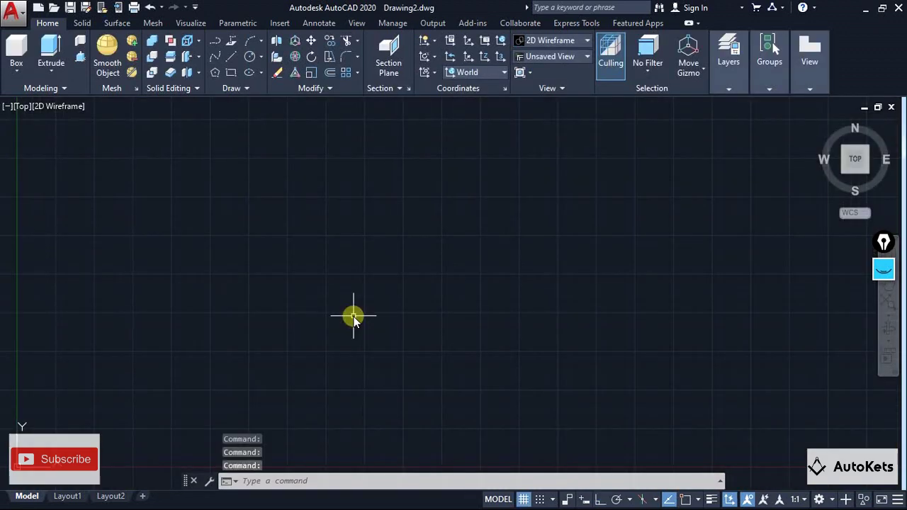
click(884, 269)
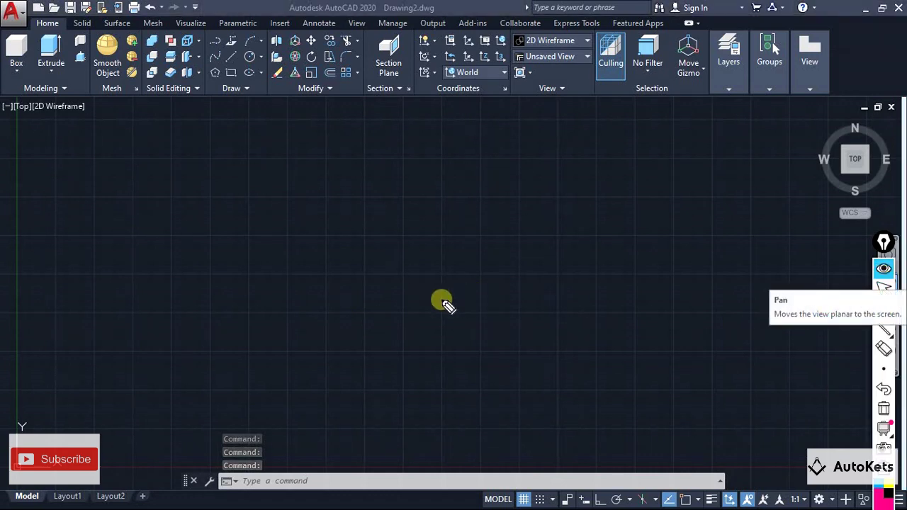
mouse_move(441, 300)
mouse_down()
mouse_move(457, 183)
mouse_move(498, 229)
mouse_move(501, 287)
mouse_move(567, 397)
mouse_move(463, 354)
mouse_move(449, 265)
mouse_move(481, 274)
mouse_up()
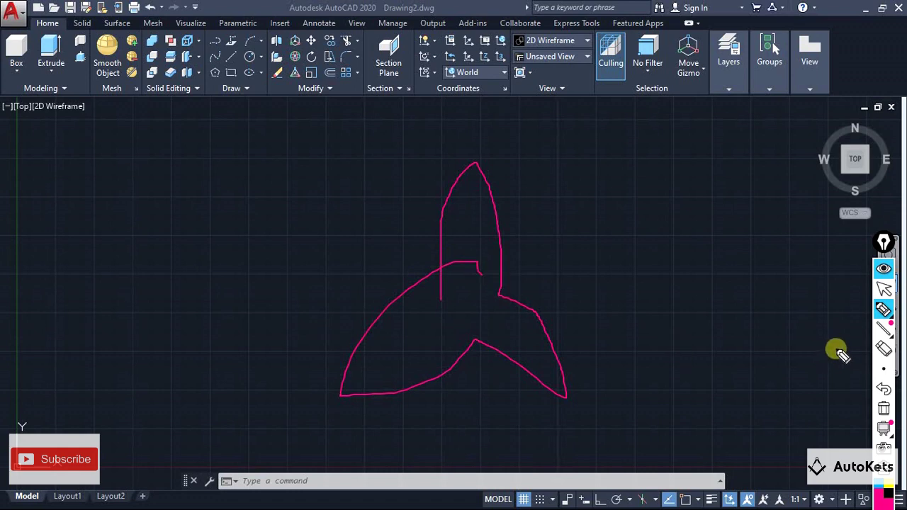
click(884, 409)
click(883, 270)
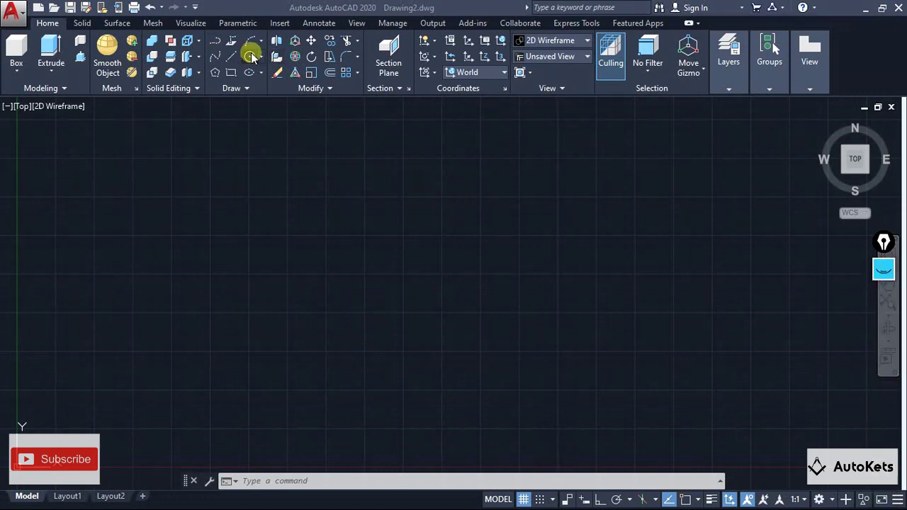
- Draw a circle with a radius of 30 in the empty drawing
click(407, 278)
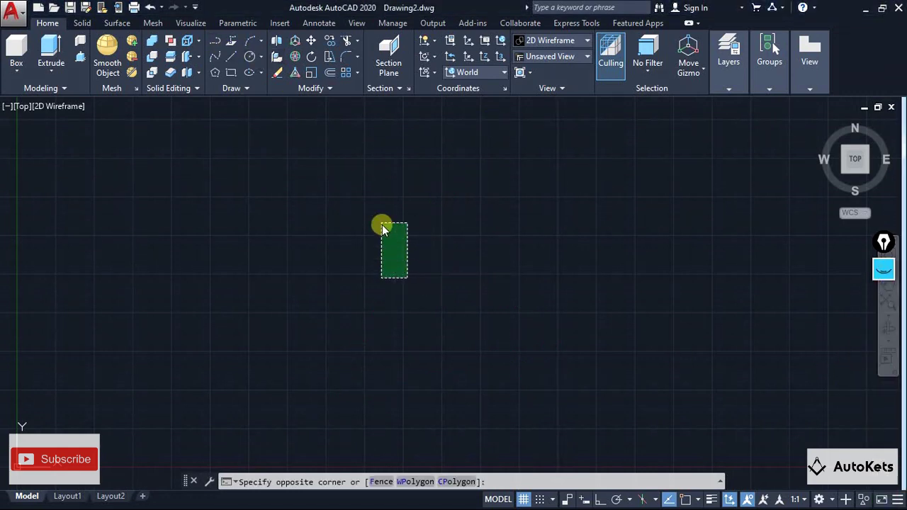
key(Escape)
click(251, 57)
click(421, 325)
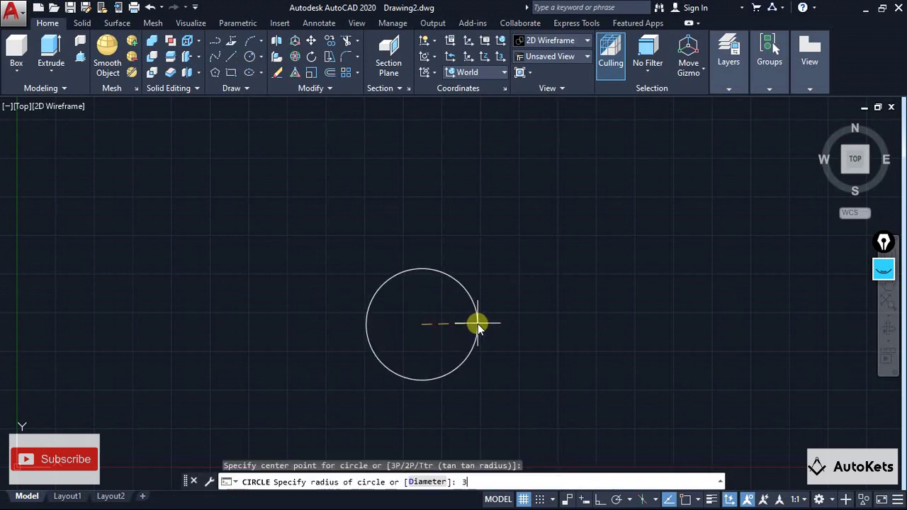
key(Return)
scroll(478, 320, down, 5)
scroll(630, 125, up, 5)
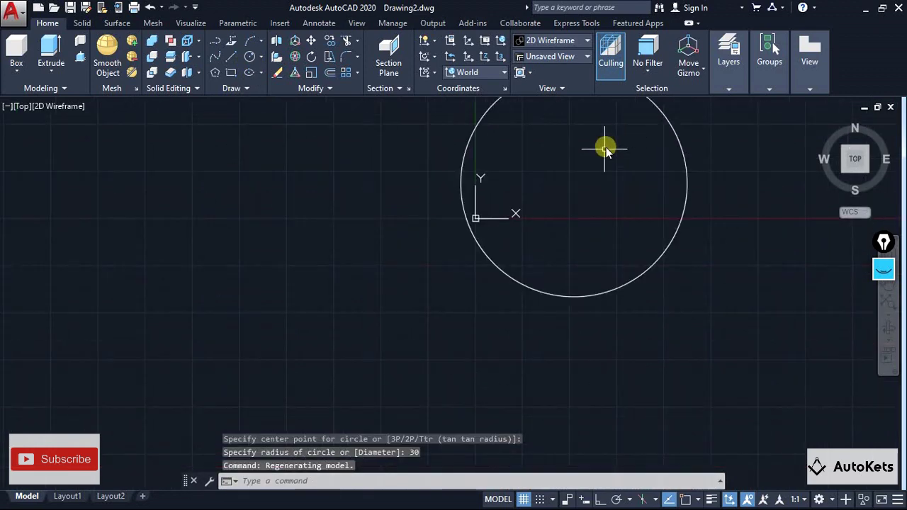
- Move the circle by its center point farther to the right of the origin and slightly down
mouse_move(603, 146)
middle_down()
mouse_move(500, 224)
mouse_move(294, 257)
middle_up()
click(380, 229)
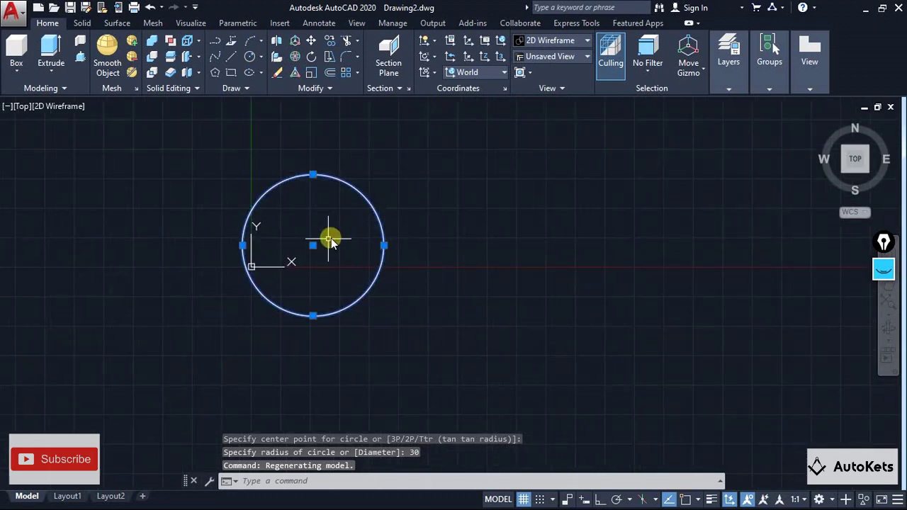
click(314, 245)
click(539, 306)
key(Escape)
middle_drag(616, 253, 507, 251)
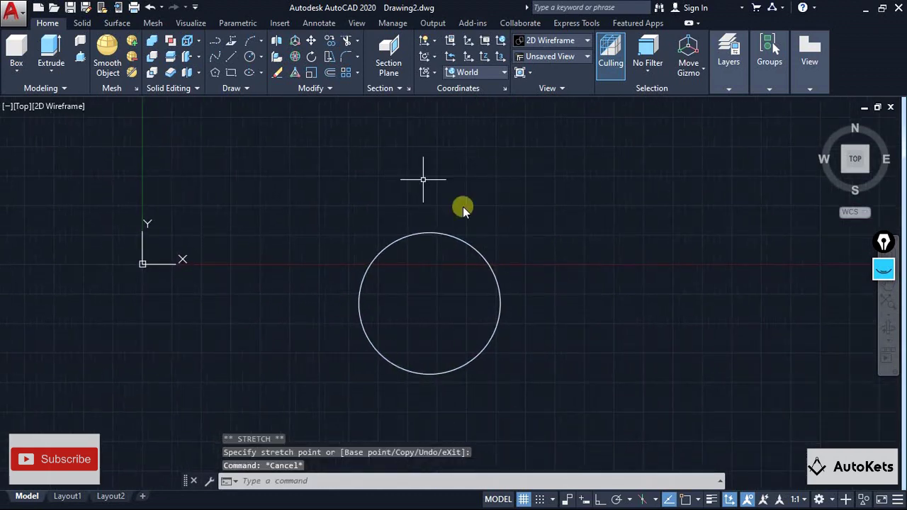
- With object snap and ortho turned on, draw a vertical line 130 units long upward from the circle's center
click(231, 56)
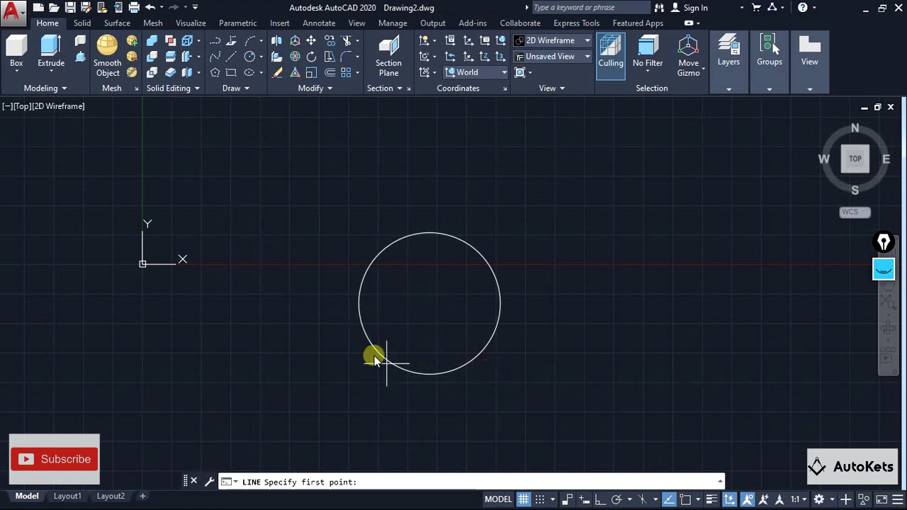
click(686, 500)
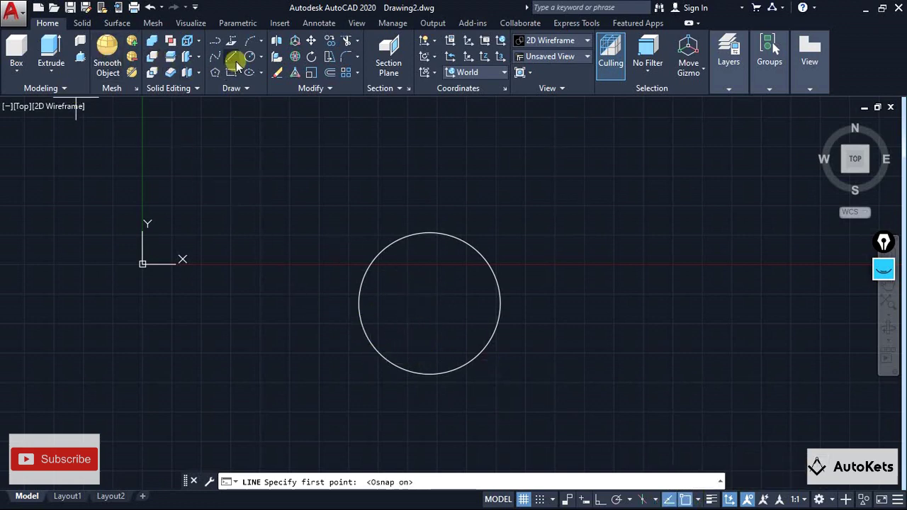
click(428, 307)
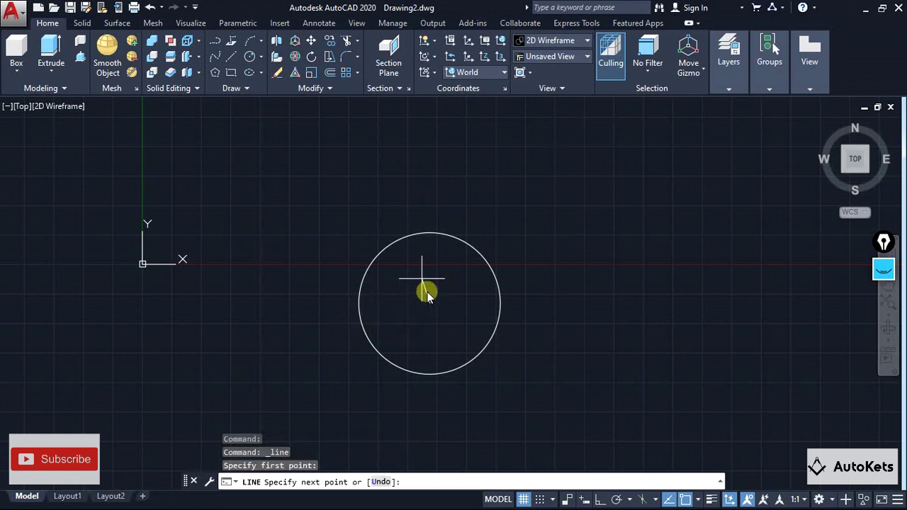
click(598, 500)
scroll(429, 257, down, 1)
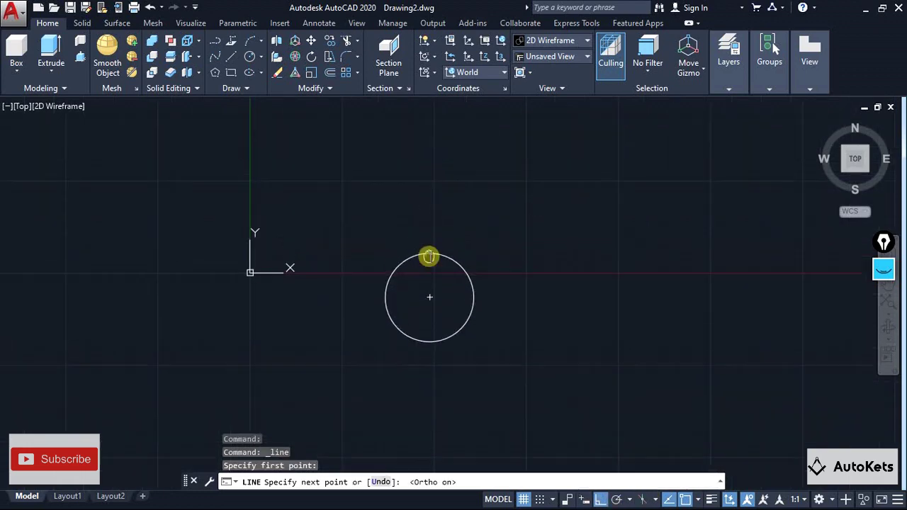
middle_drag(429, 257, 429, 299)
text(1)
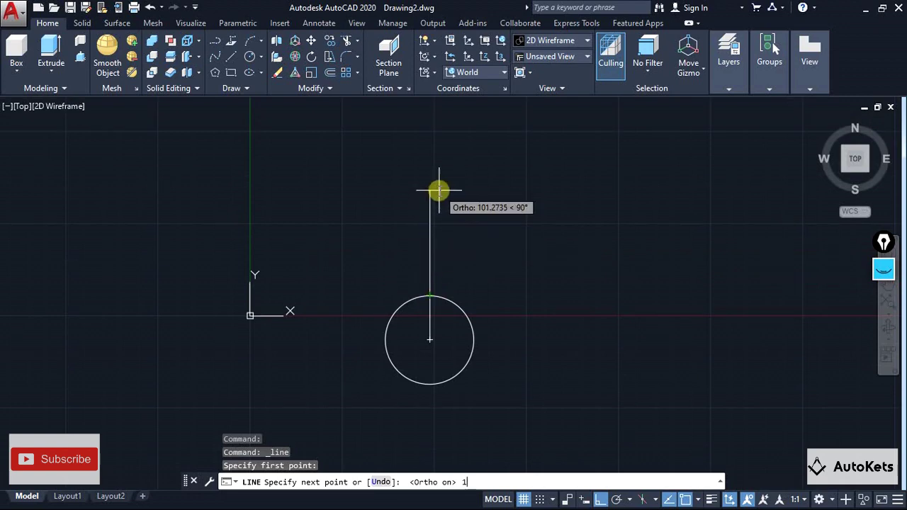
text(30)
key(Return)
key(Escape)
key(Escape)
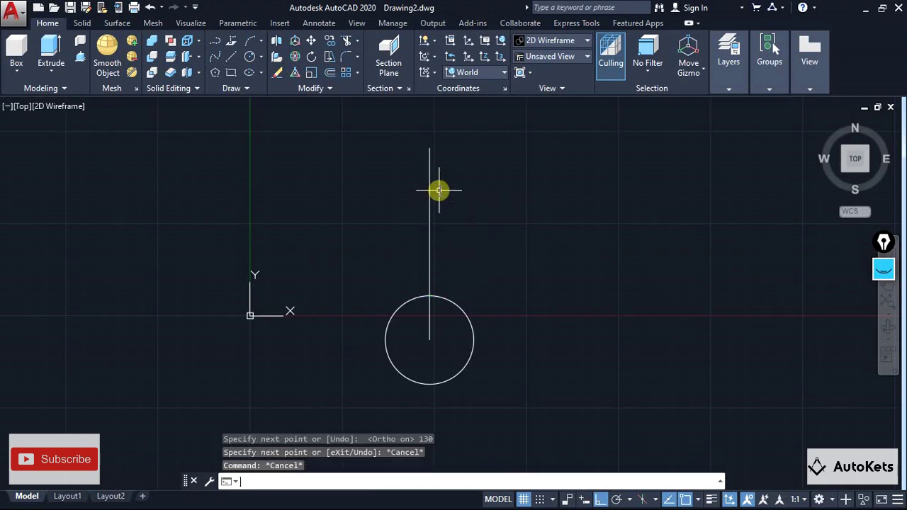
- Draw a three-point arc from the circle's center to the vertical line's upper end, bulging to the left of the line
middle_drag(464, 246, 454, 231)
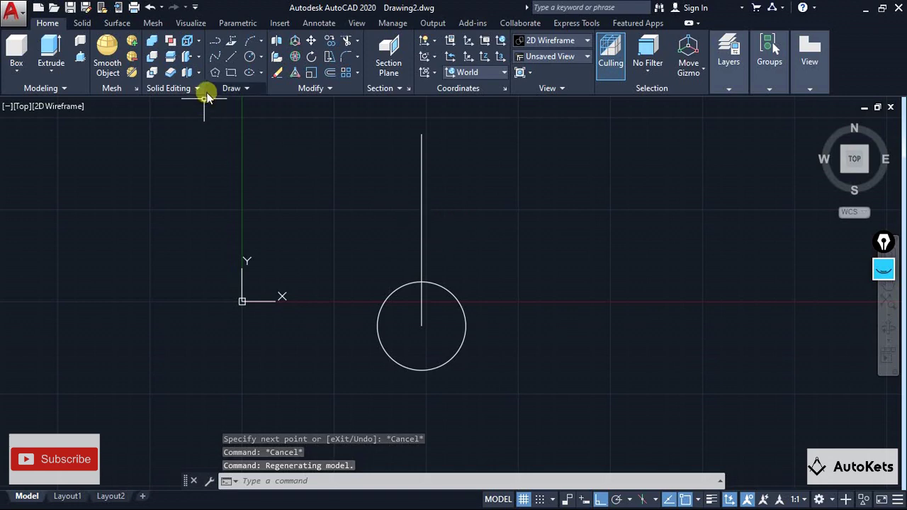
click(247, 41)
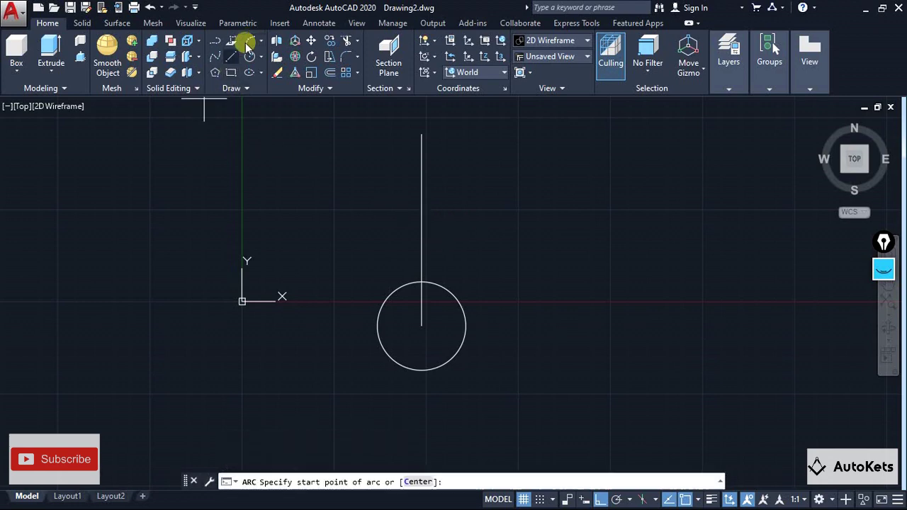
click(422, 326)
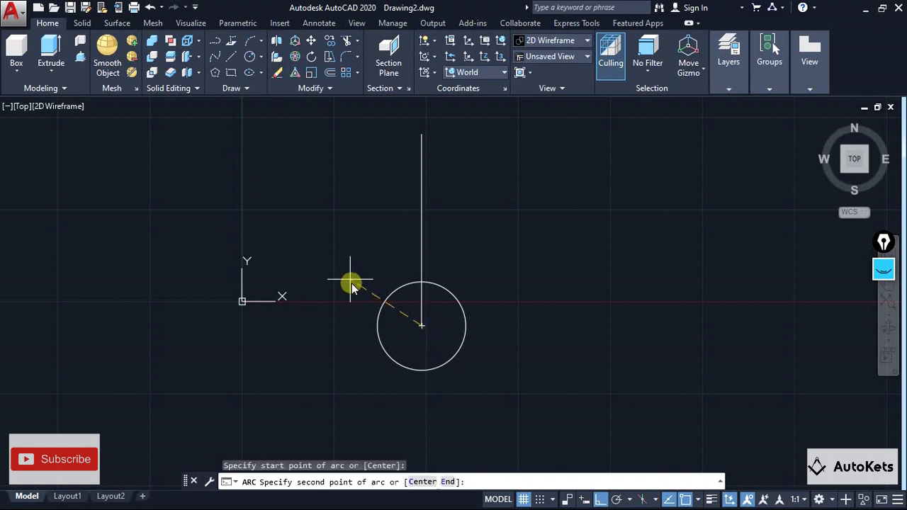
click(382, 228)
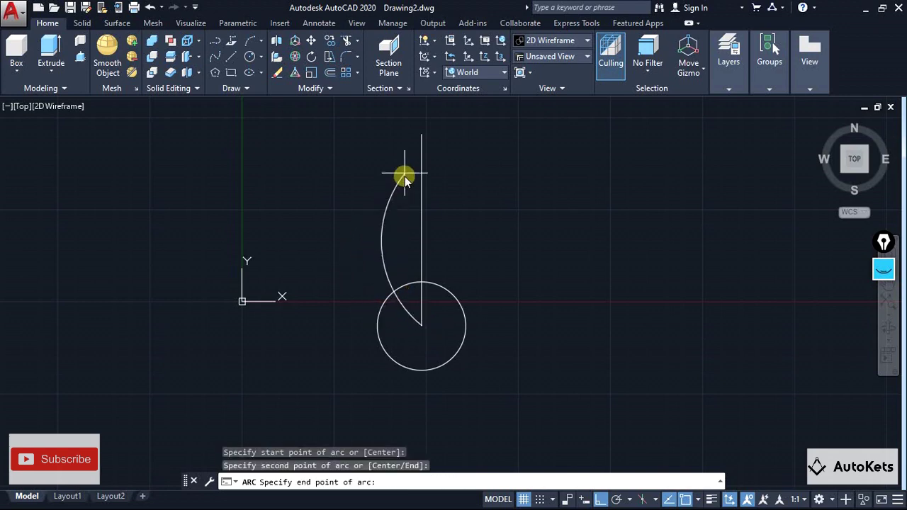
click(421, 135)
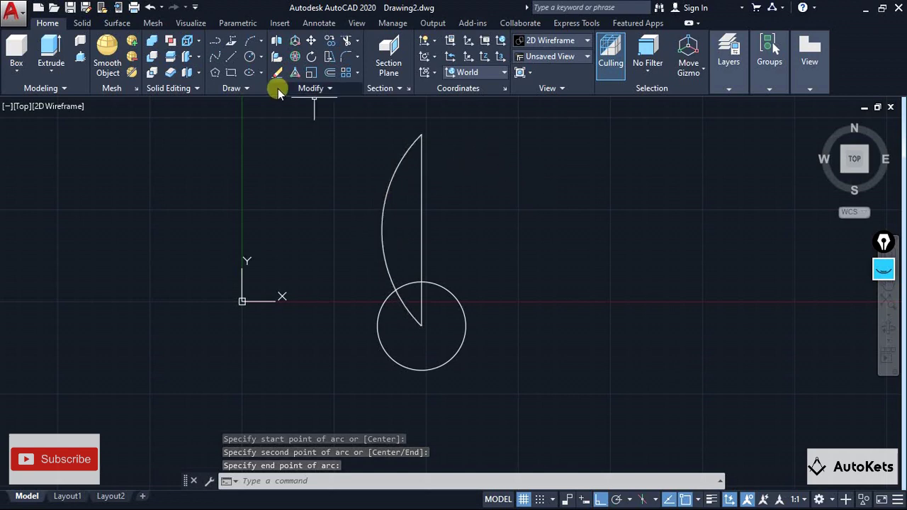
- Mirror the arc about the vertical line, keeping the original arc, to form a closed petal shape
click(323, 90)
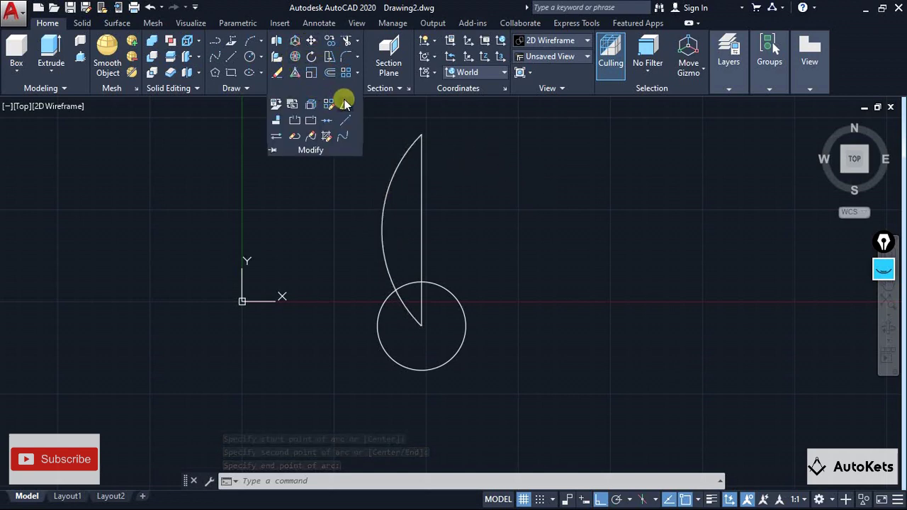
click(344, 98)
click(379, 227)
click(381, 231)
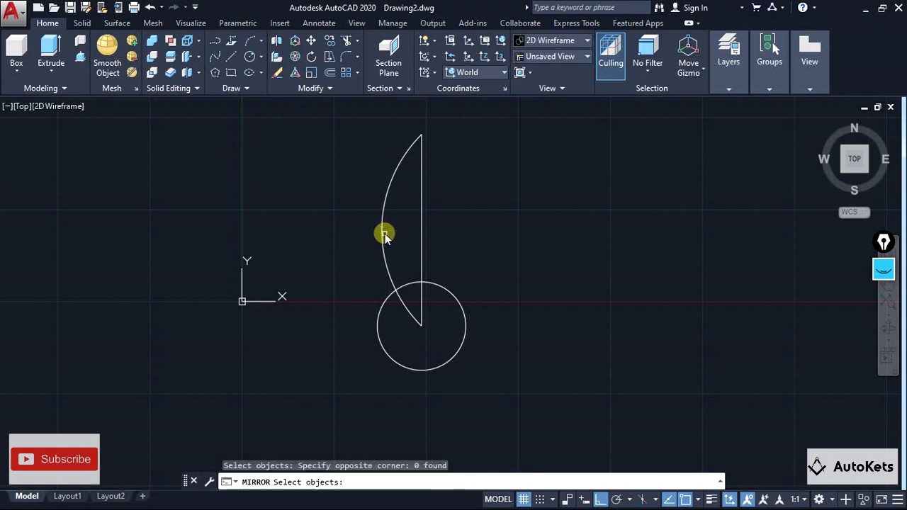
click(381, 241)
key(Return)
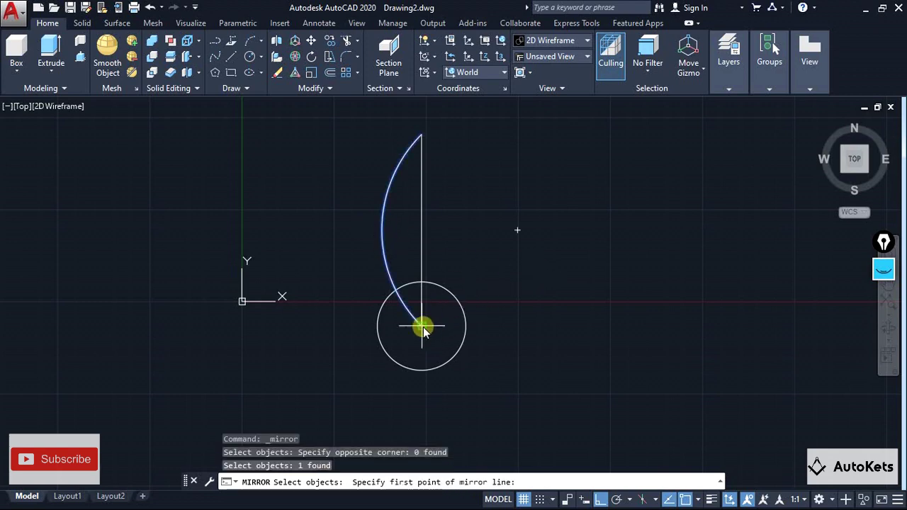
click(422, 327)
click(422, 134)
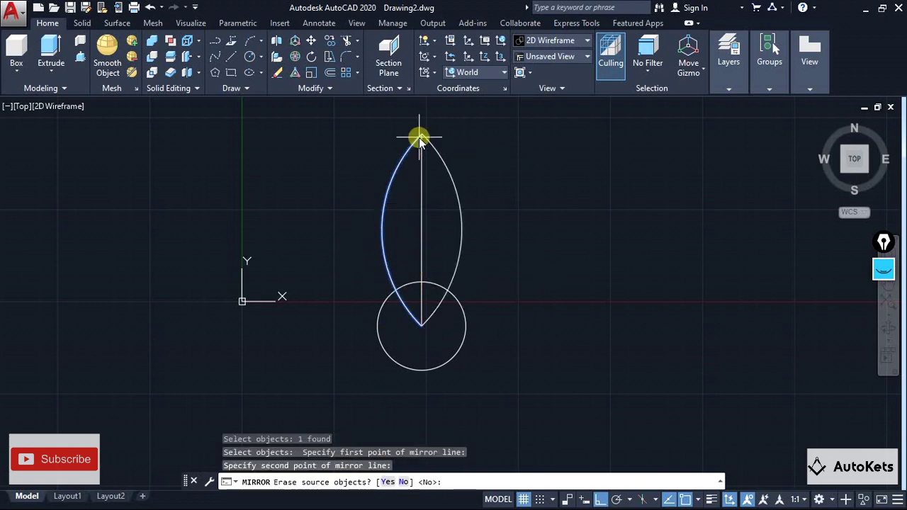
key(Return)
- Delete the vertical construction line inside the petal shape
middle_drag(508, 272, 494, 262)
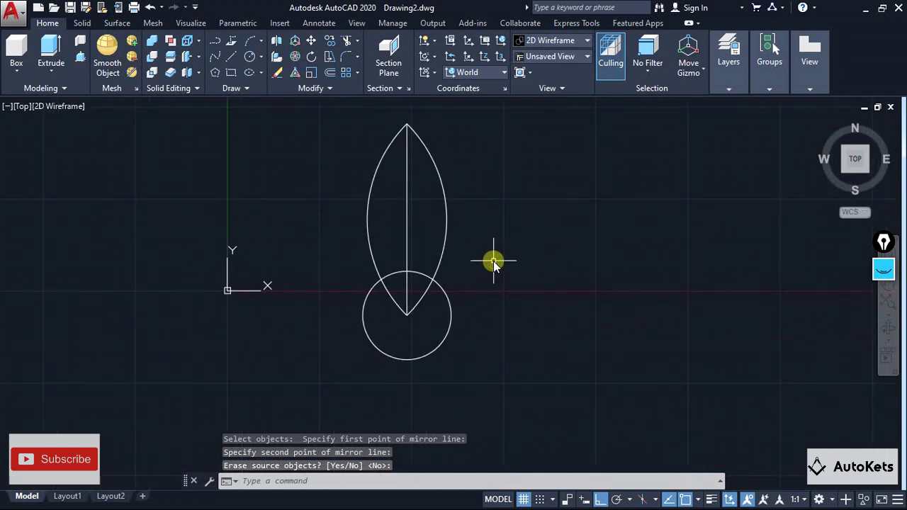
click(409, 226)
key(Delete)
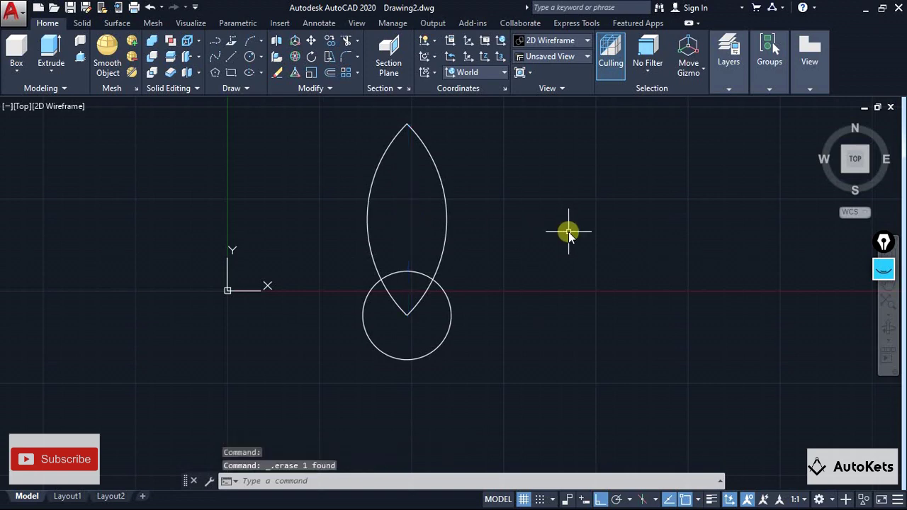
key(Escape)
key(Escape)
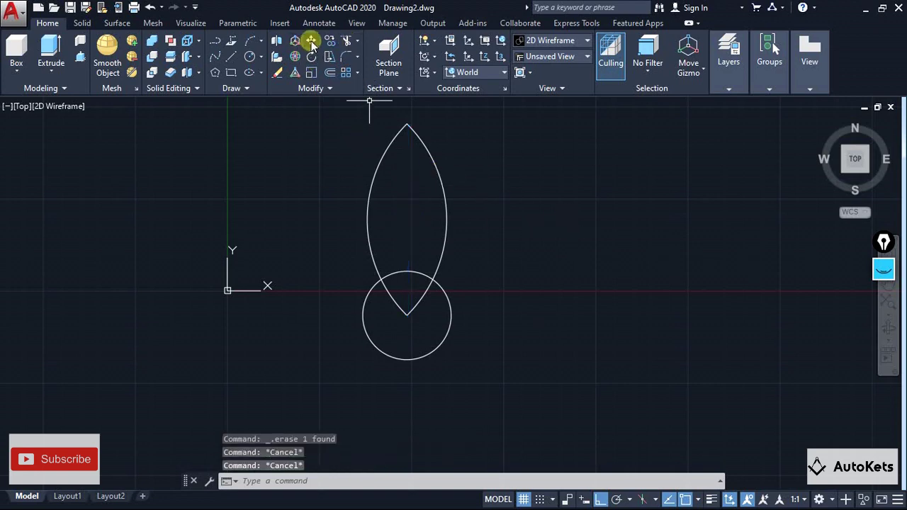
- Create a polar array of the two petal arcs about the circle's center with 3 items
click(360, 77)
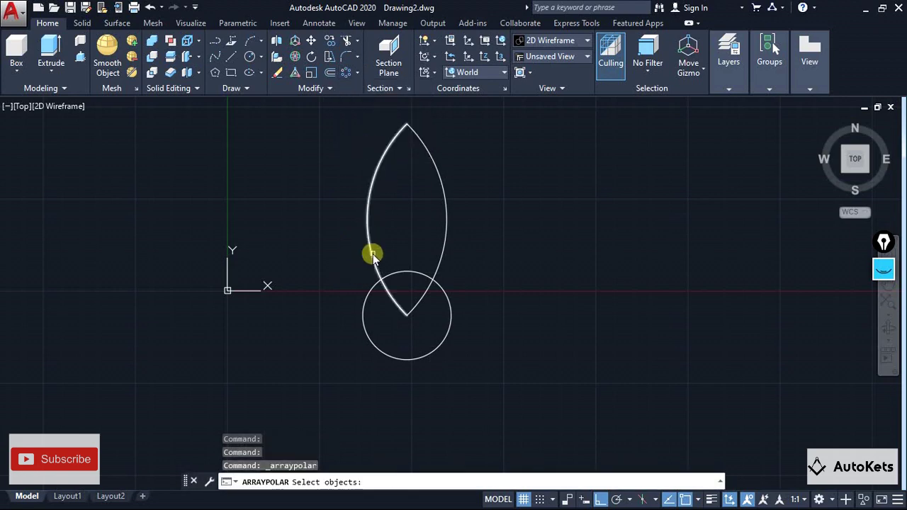
click(372, 252)
click(443, 255)
key(Return)
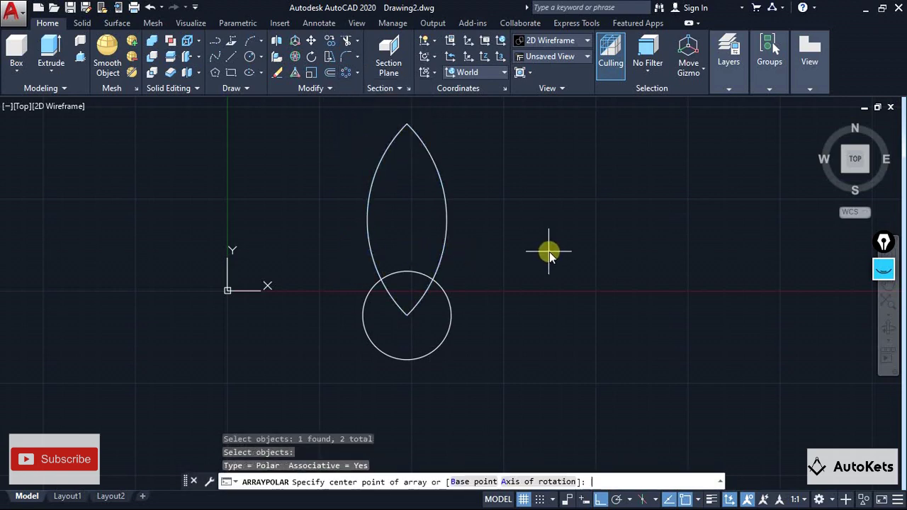
click(409, 315)
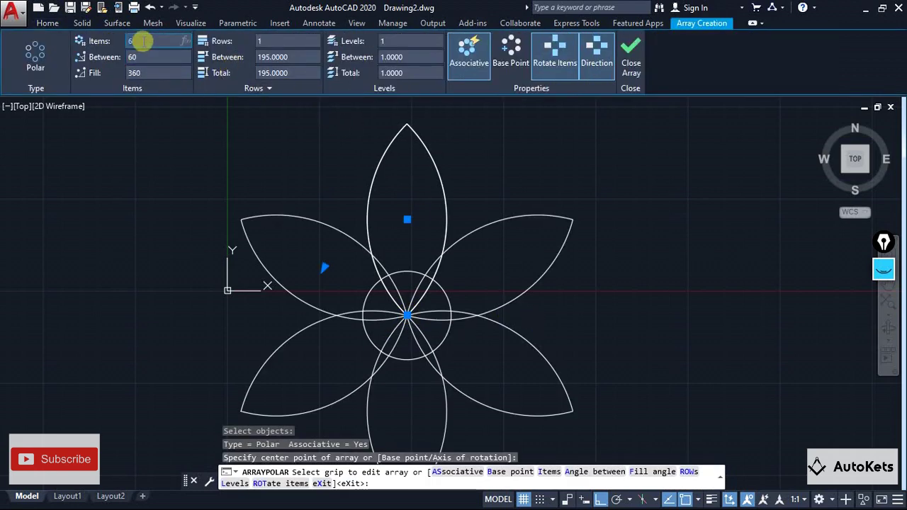
key(Return)
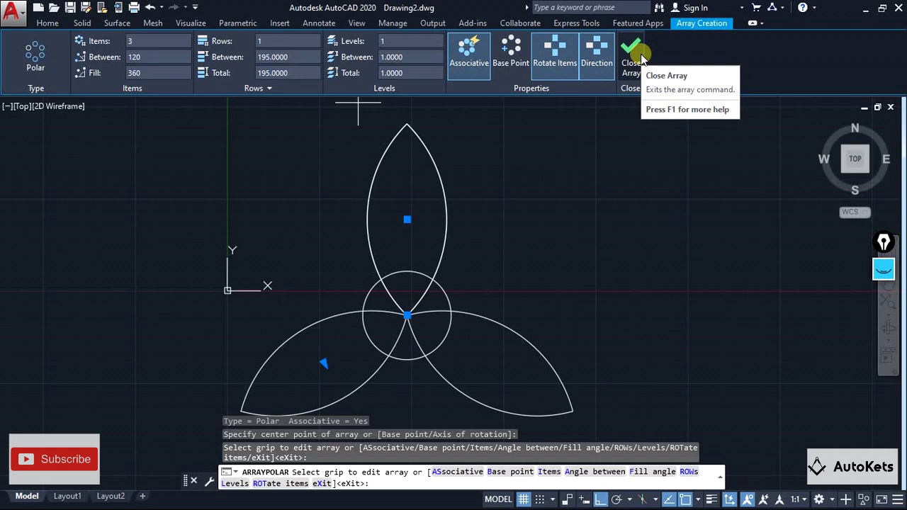
click(633, 53)
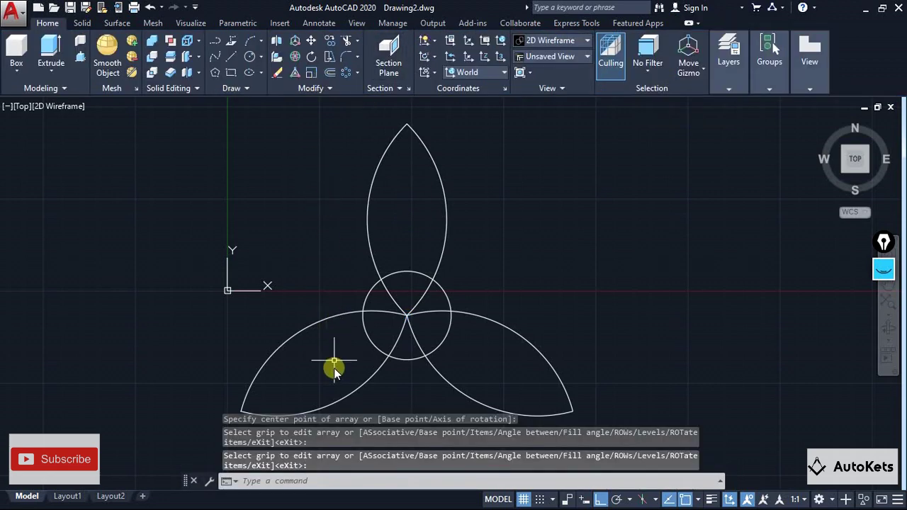
- Explode the three-petal polar array into separate arcs
key(Escape)
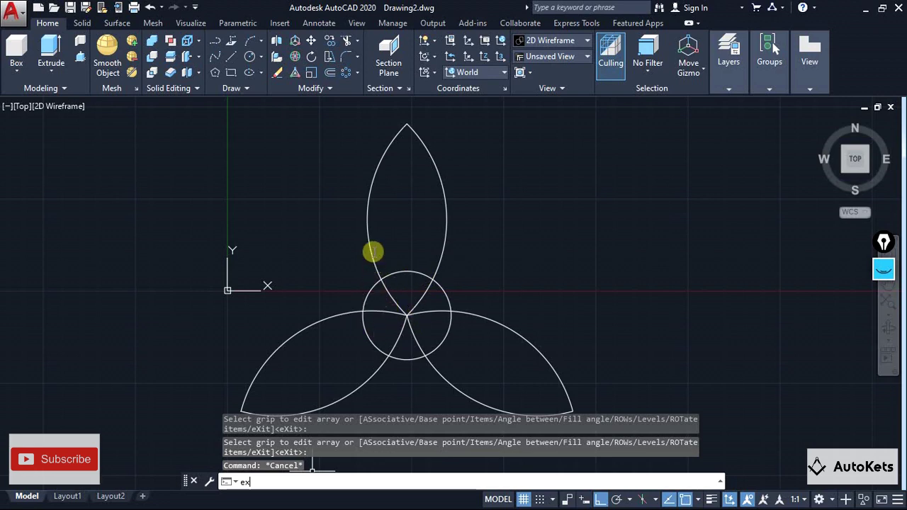
key(Escape)
click(370, 252)
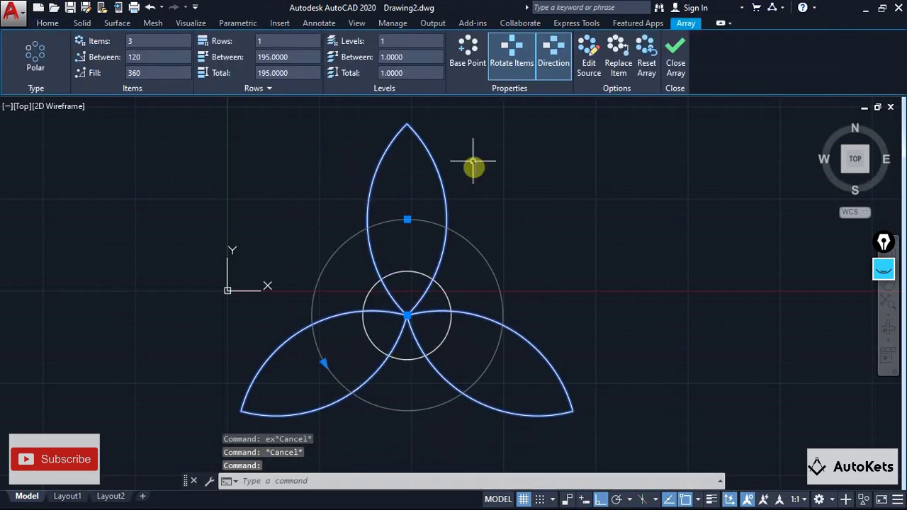
click(676, 64)
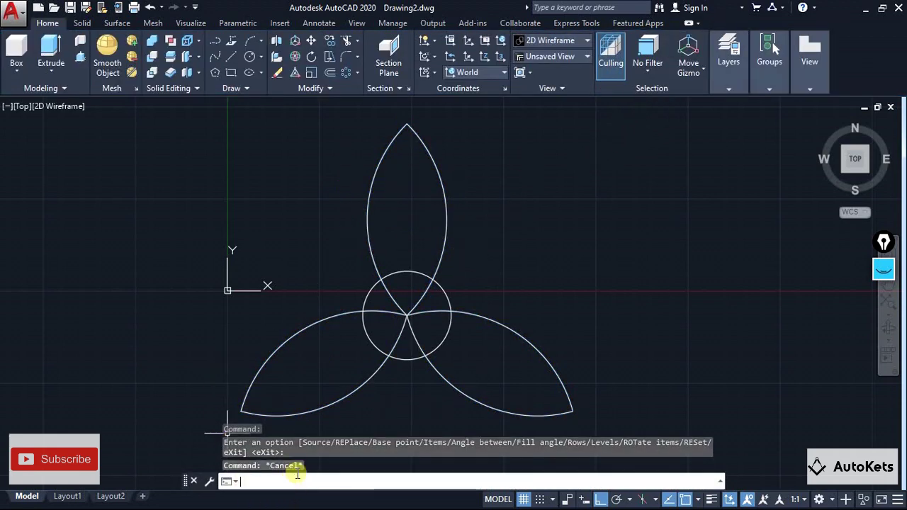
text(explode)
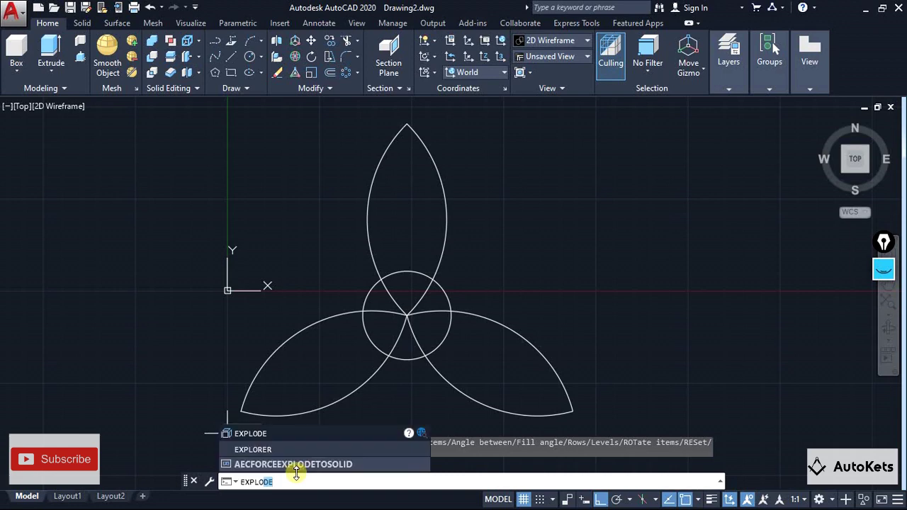
key(Return)
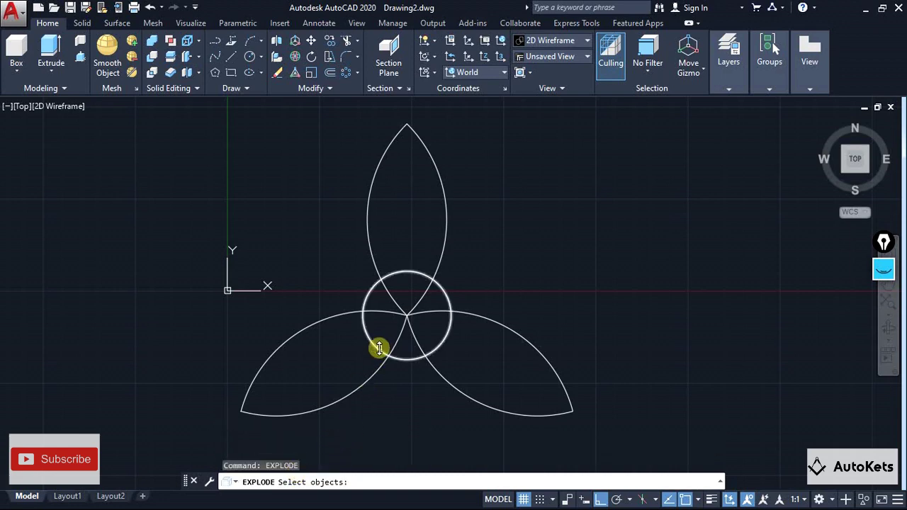
click(351, 386)
key(Return)
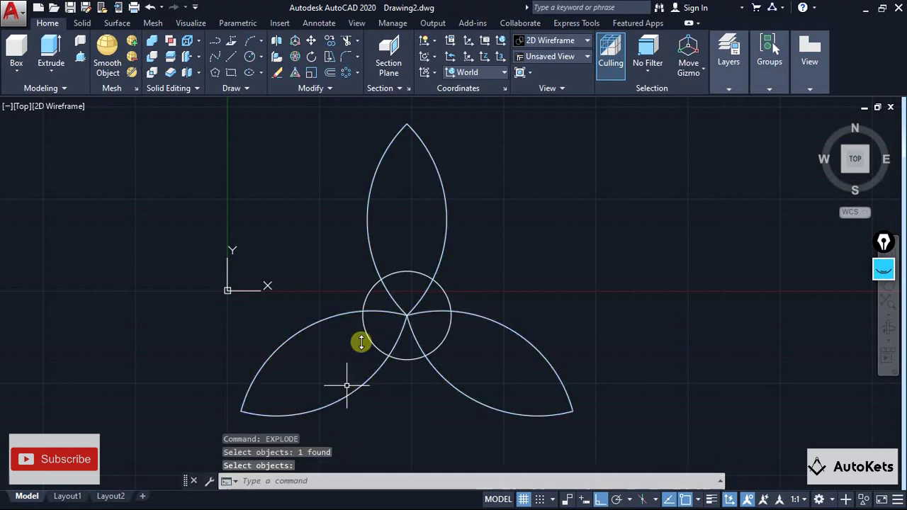
click(348, 315)
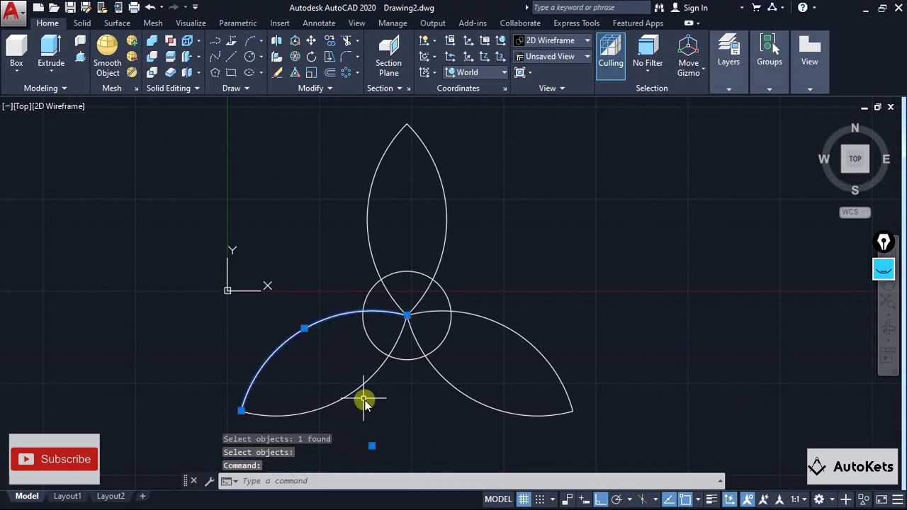
key(Escape)
key(Escape)
key(Escape)
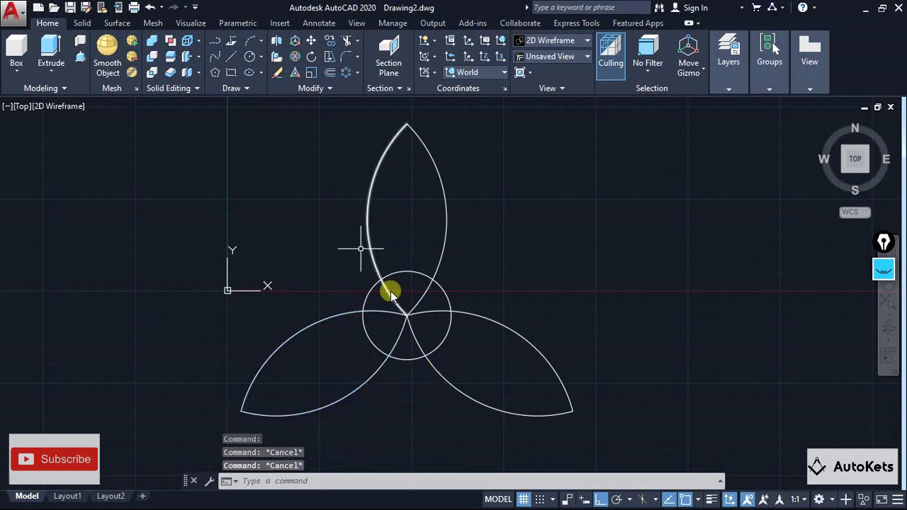
- Trim the petal arcs inside the central circle and the circle segments inside the petals, leaving only the three-lobed outer outline
click(347, 40)
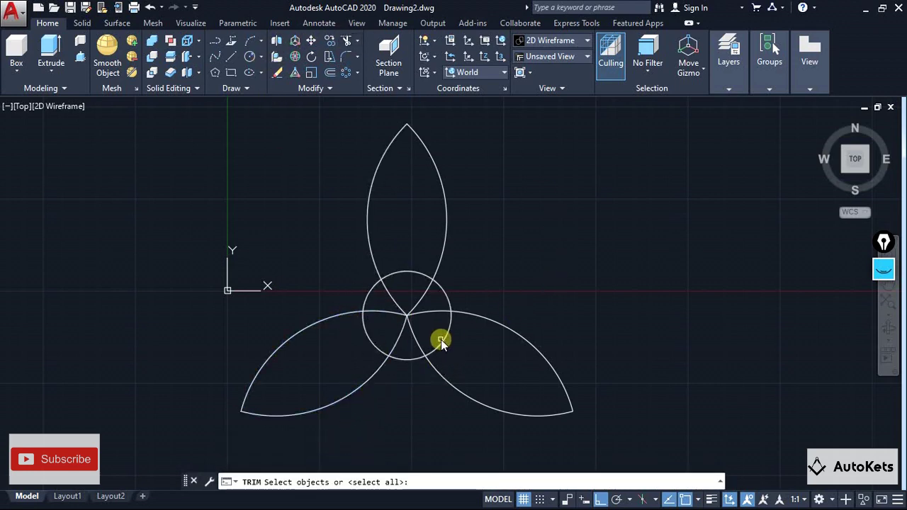
key(Return)
click(397, 345)
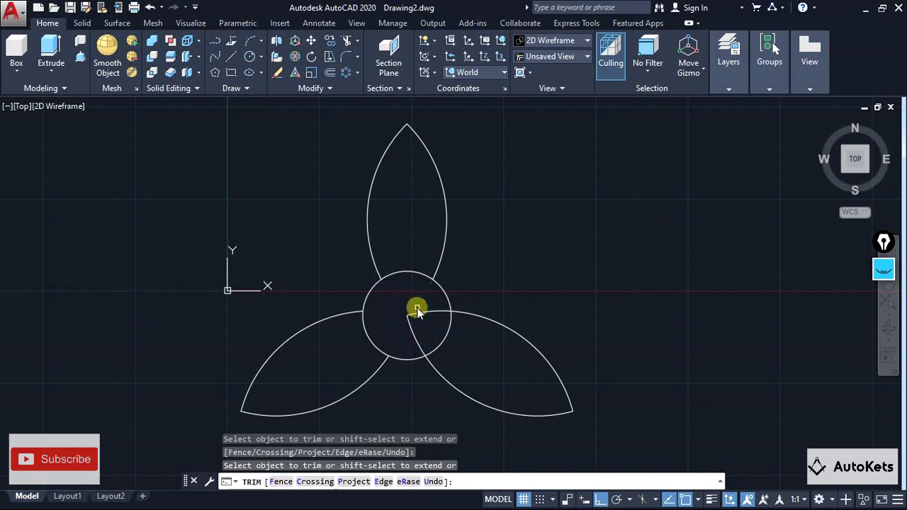
click(402, 274)
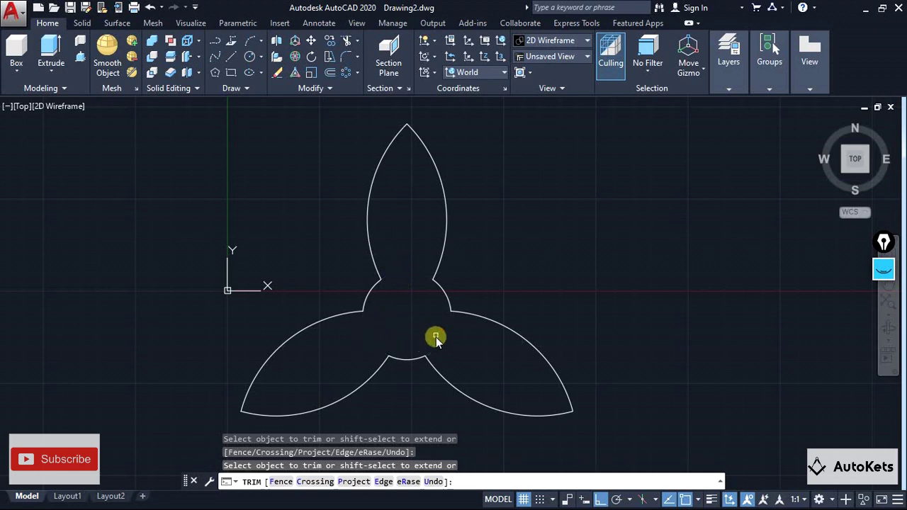
key(Escape)
- Join all the arcs of the three-lobed outline into a single closed polyline
scroll(432, 329, down, 2)
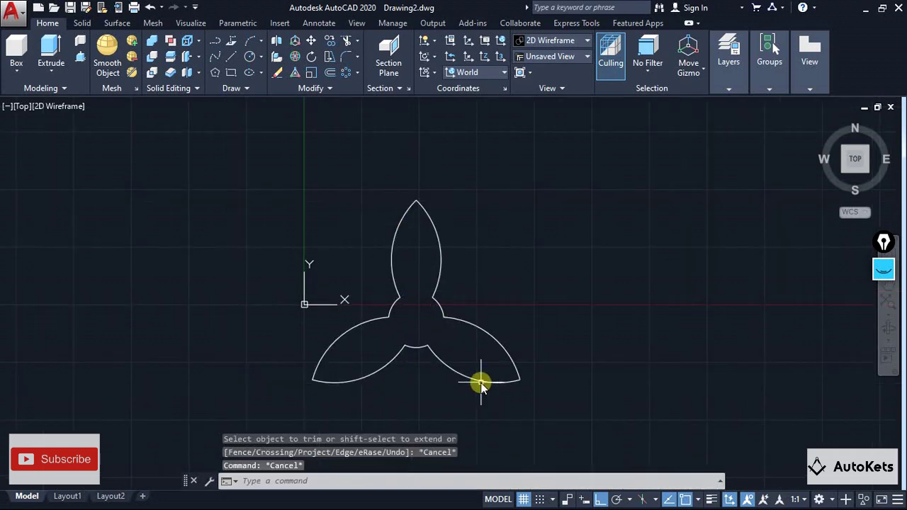
middle_drag(481, 383, 359, 330)
click(168, 135)
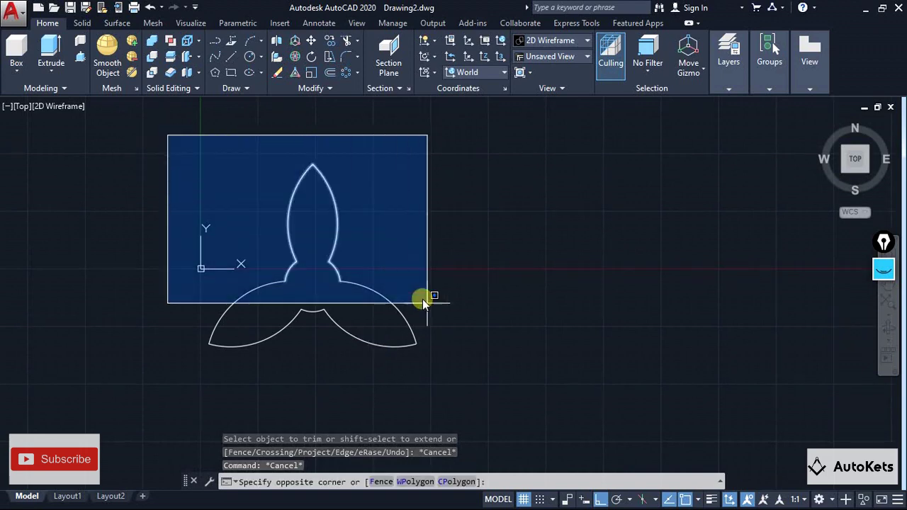
click(536, 394)
text(j)
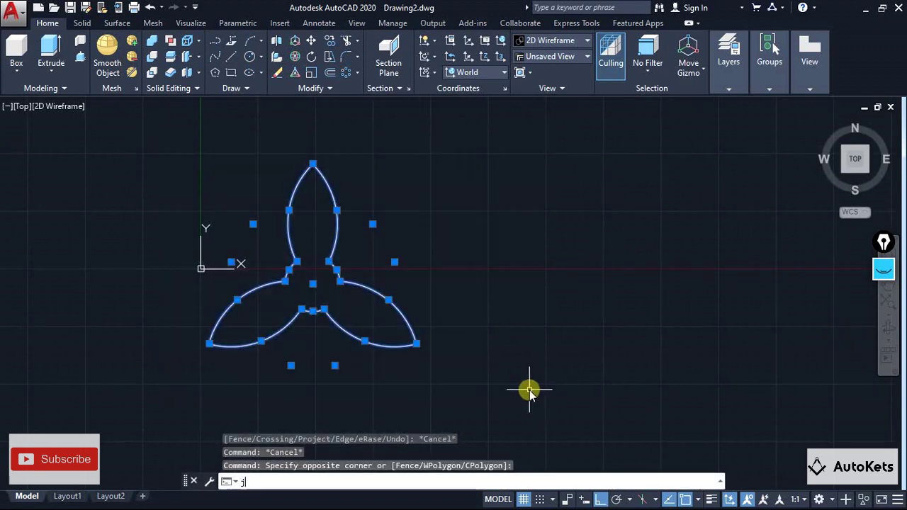
key(Return)
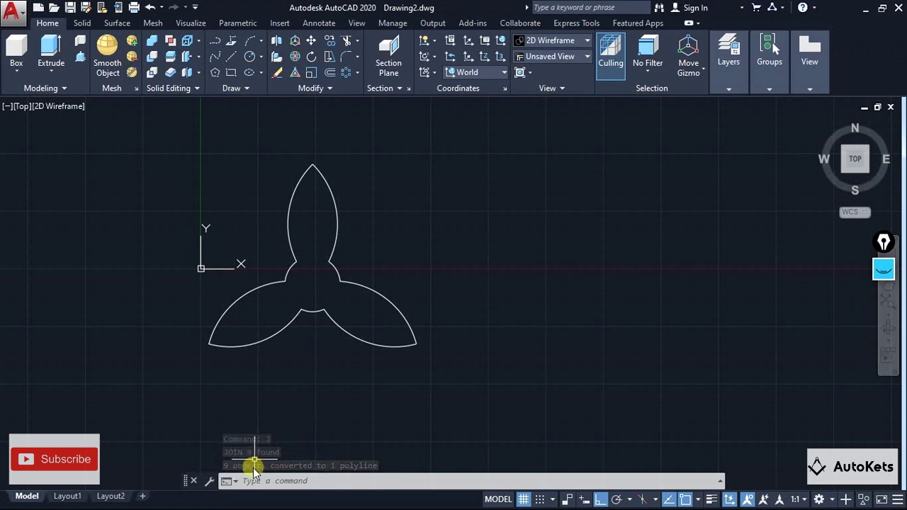
click(281, 324)
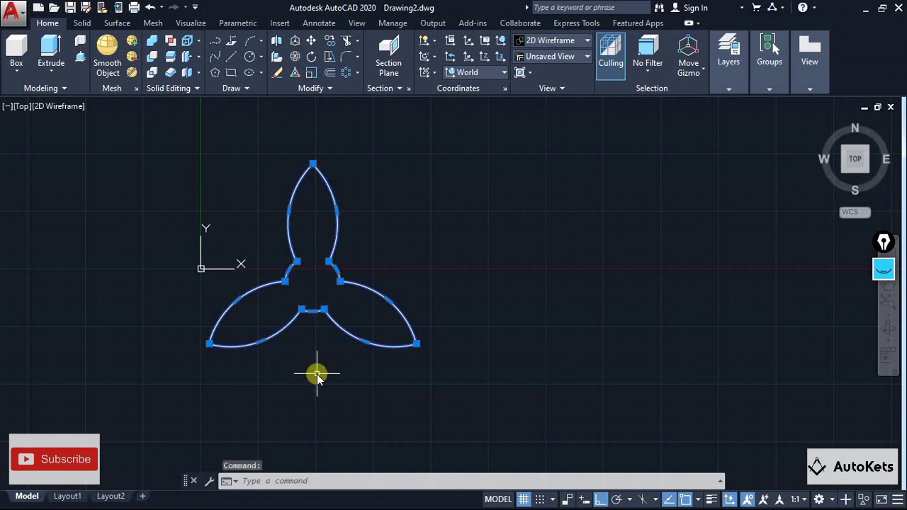
key(Escape)
key(Escape)
- Copy the three-lobed profile from its center three times to the right, placing the copies in a horizontal row without overlap
middle_drag(317, 375, 275, 371)
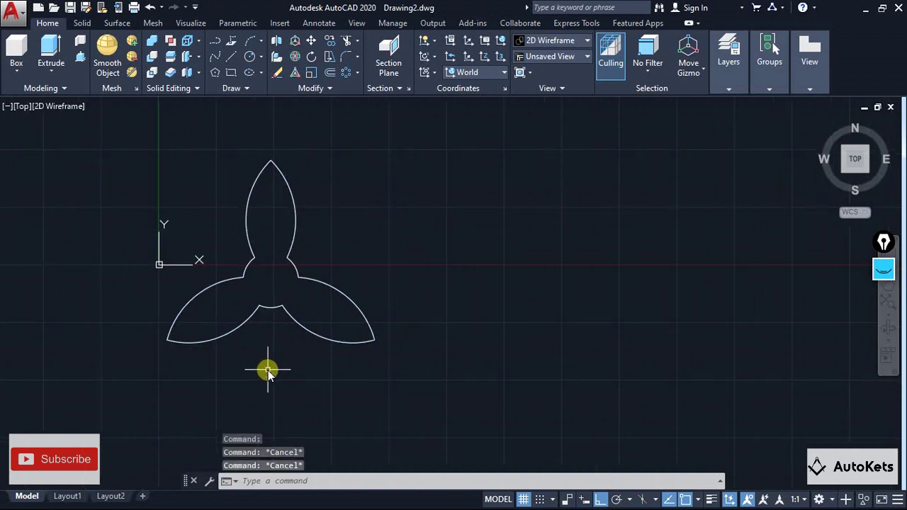
click(331, 44)
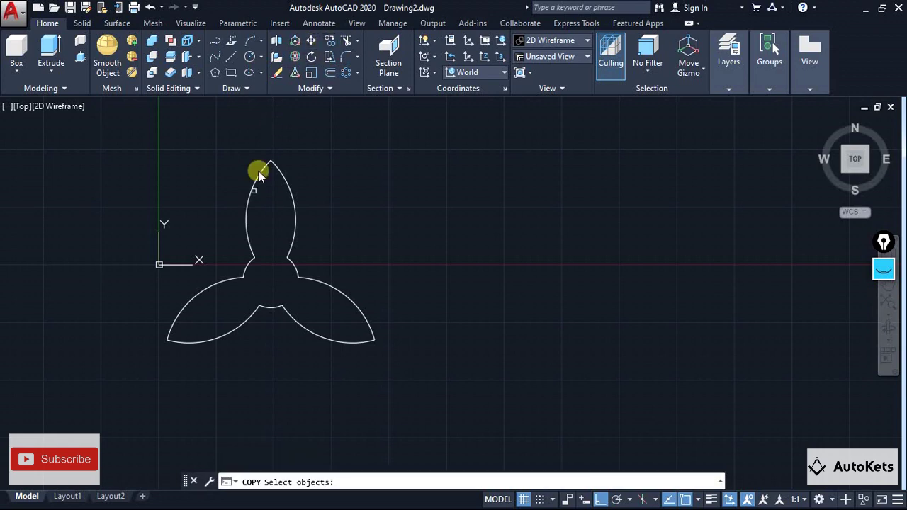
click(251, 289)
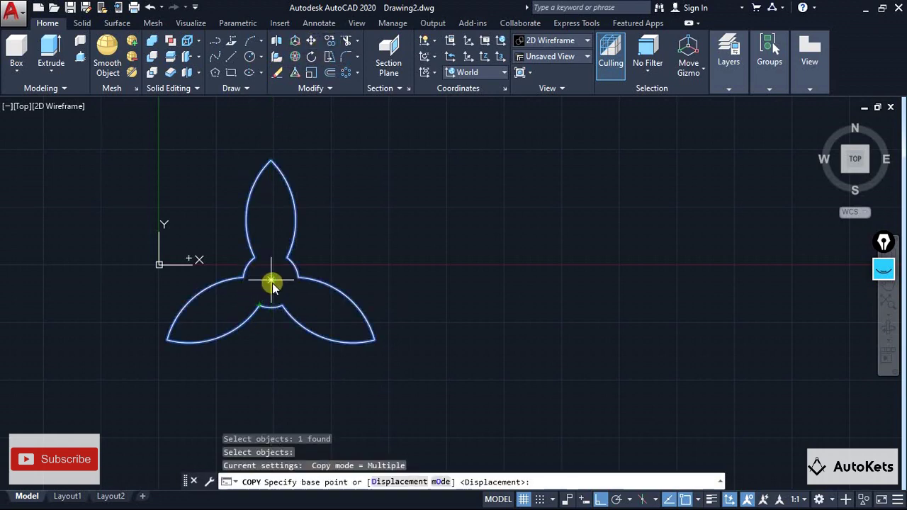
click(271, 284)
click(502, 293)
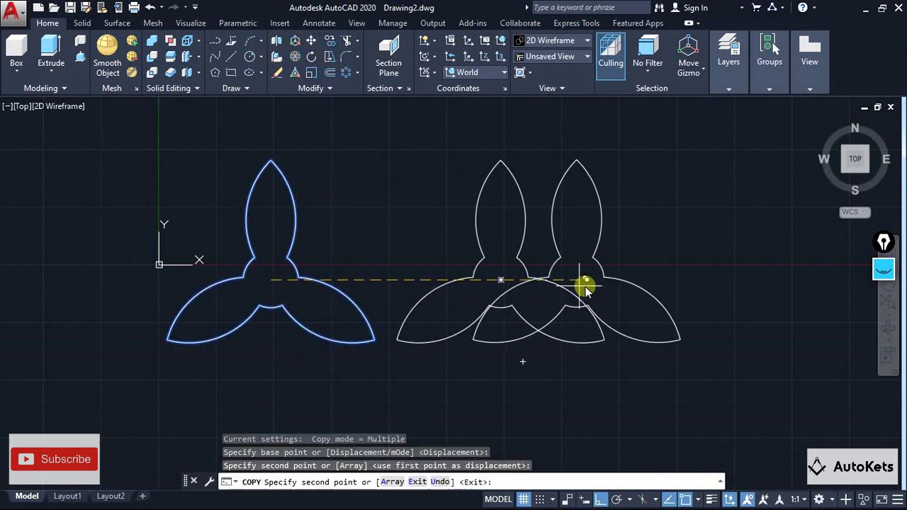
scroll(605, 286, down, 3)
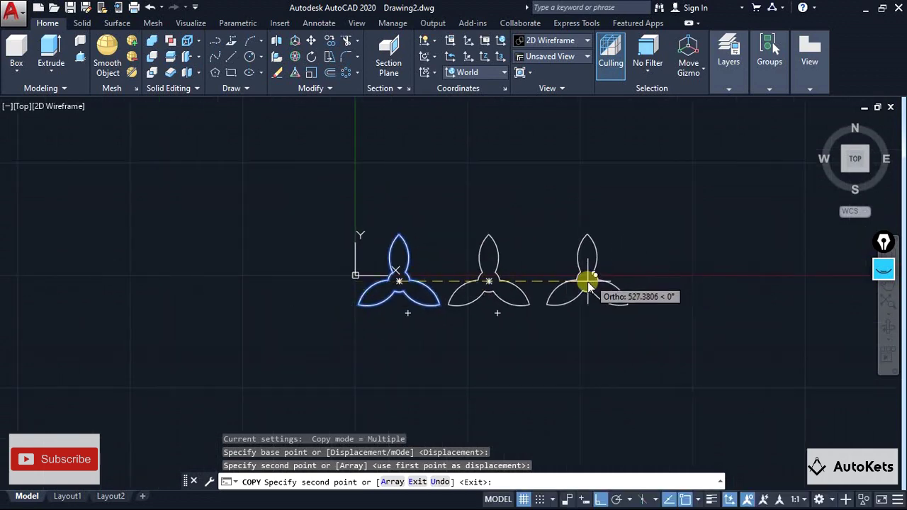
click(582, 281)
click(695, 283)
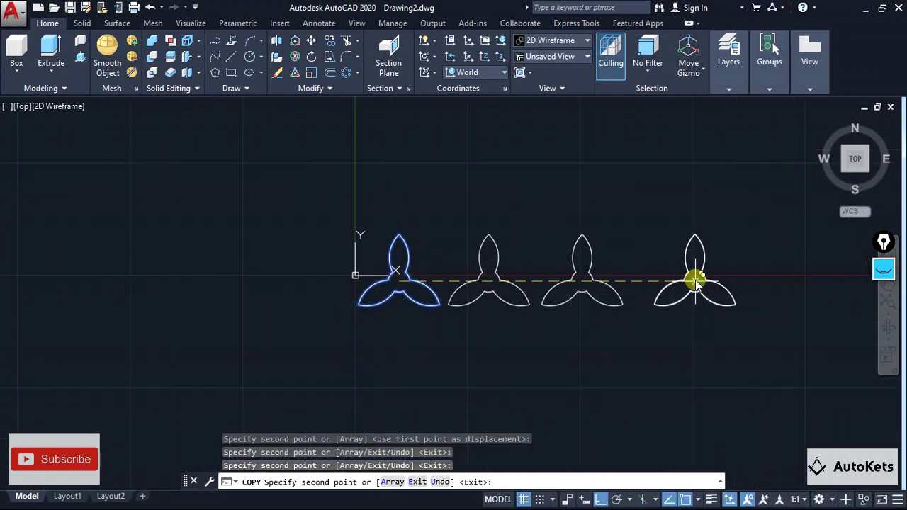
key(Escape)
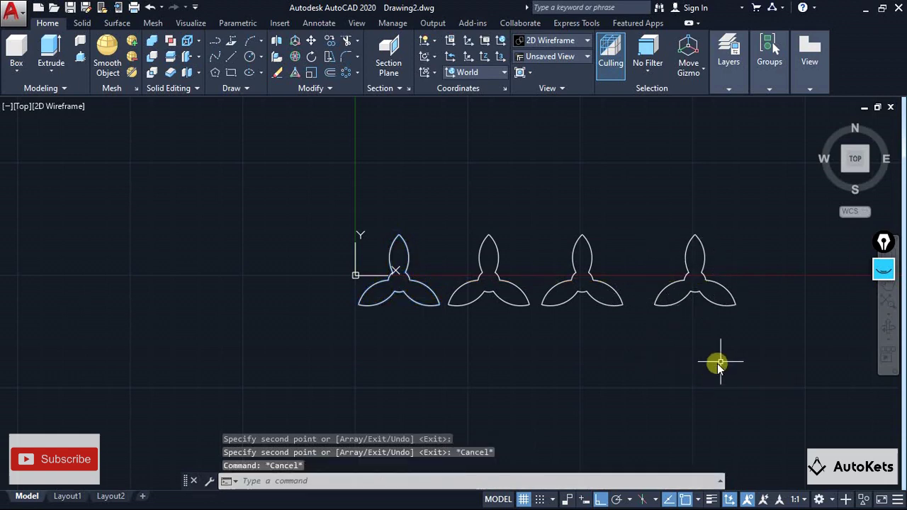
middle_drag(716, 364, 589, 330)
scroll(417, 255, up, 3)
middle_drag(297, 241, 385, 253)
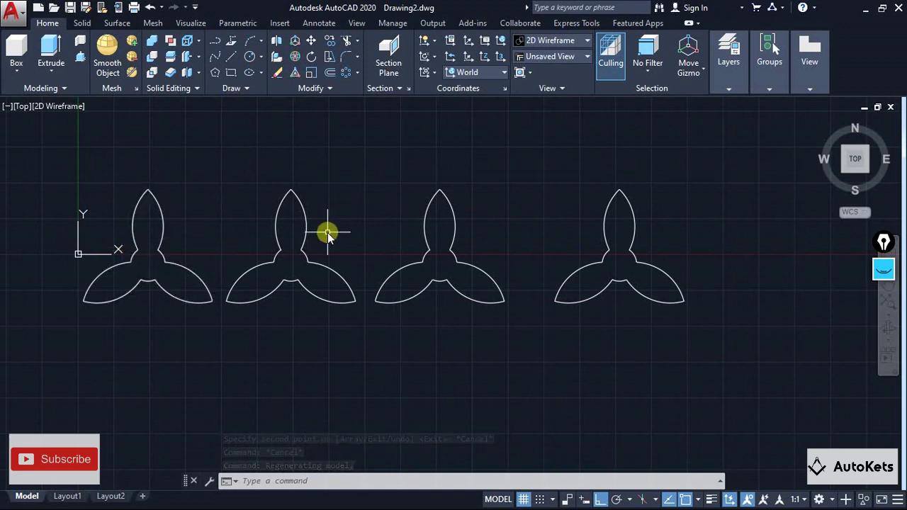
click(886, 309)
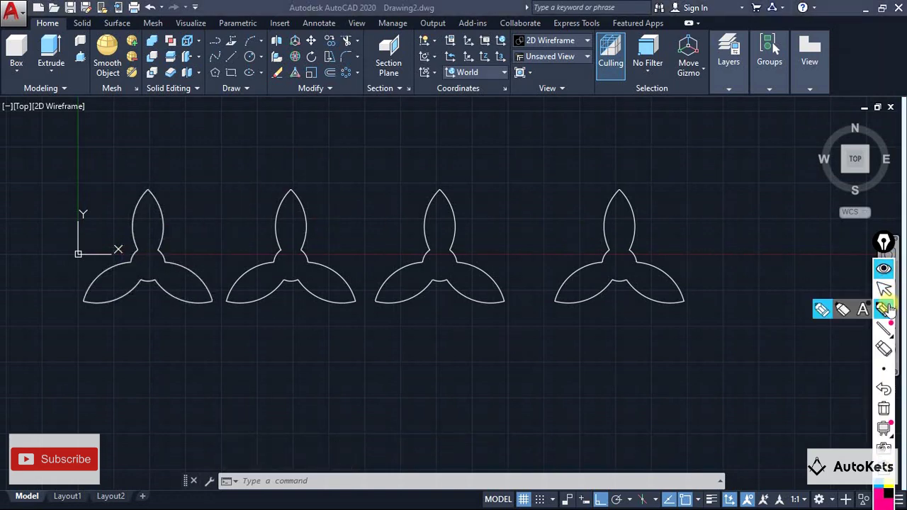
mouse_move(683, 236)
mouse_down()
mouse_move(790, 236)
mouse_move(800, 412)
mouse_move(712, 413)
mouse_up()
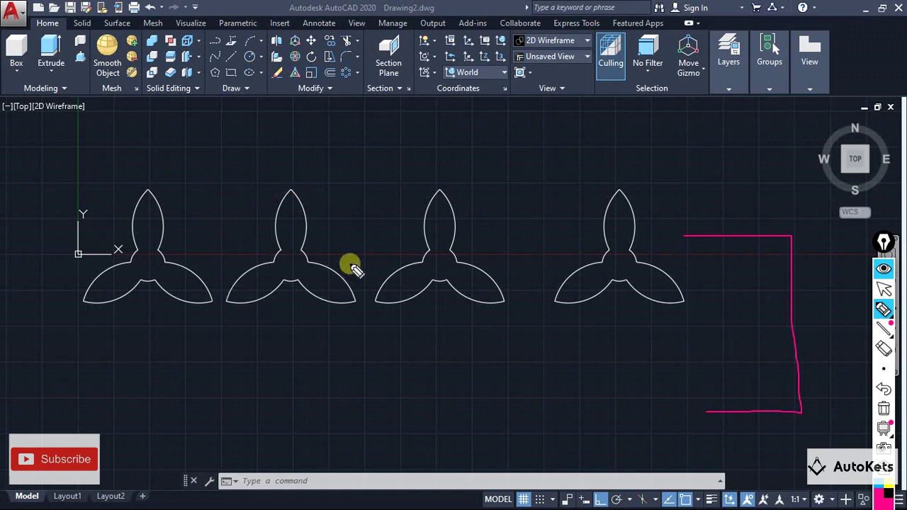
mouse_move(763, 236)
mouse_down()
mouse_move(762, 178)
mouse_move(723, 146)
mouse_move(691, 145)
mouse_up()
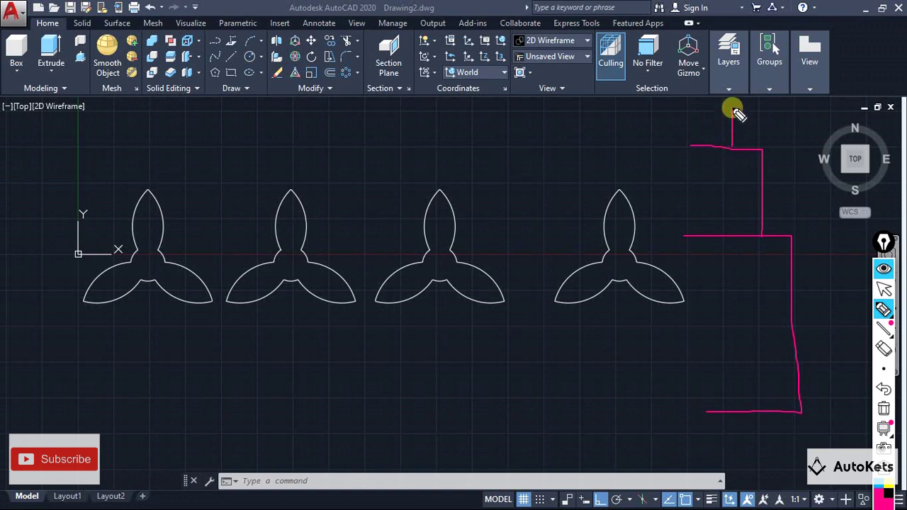
drag(734, 112, 697, 109)
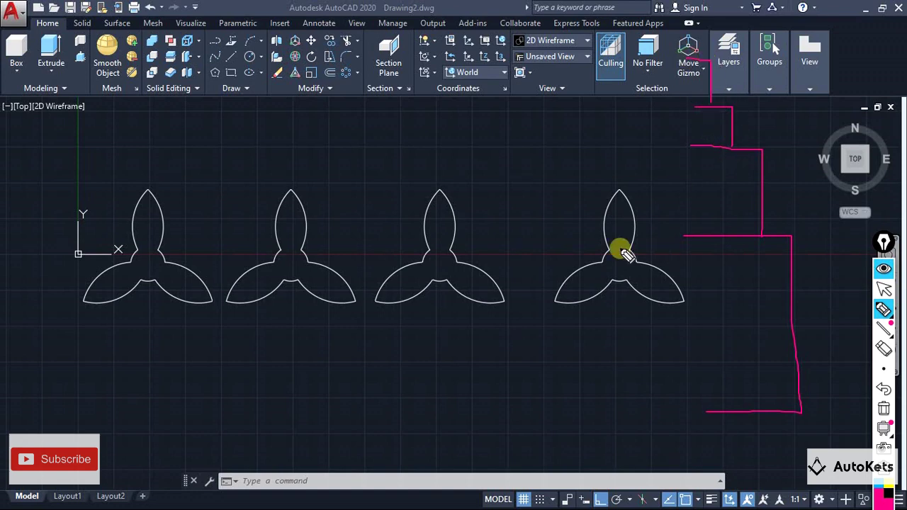
mouse_move(133, 317)
mouse_down()
mouse_move(180, 319)
mouse_move(211, 306)
mouse_up()
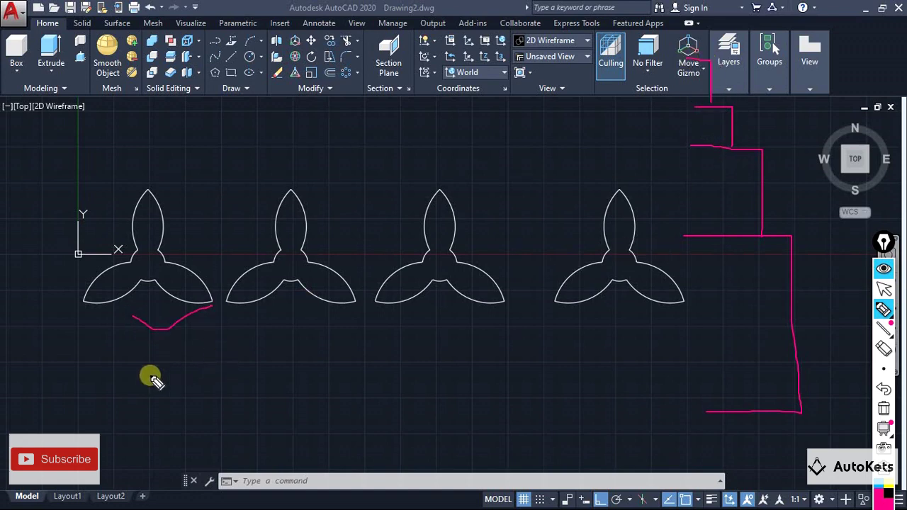
mouse_move(129, 327)
mouse_down()
mouse_move(129, 370)
mouse_move(112, 373)
mouse_move(145, 376)
mouse_move(133, 322)
mouse_move(103, 343)
mouse_up()
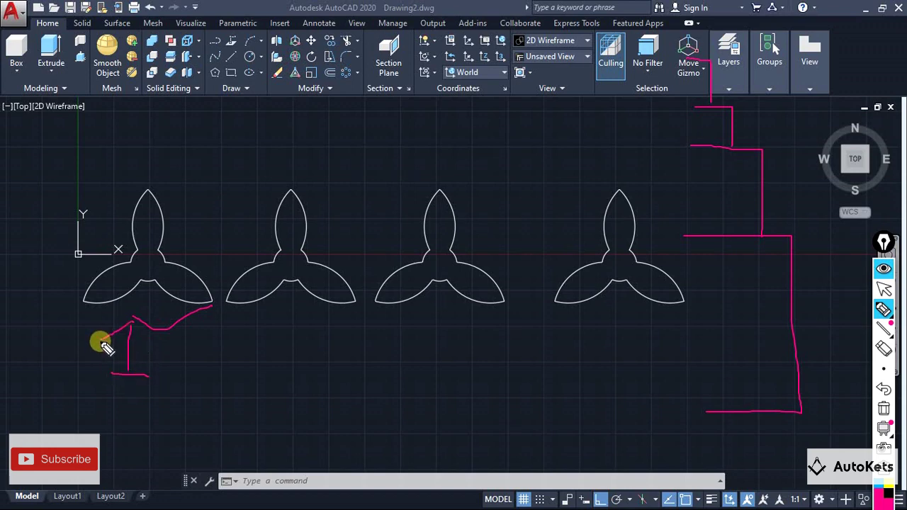
mouse_move(274, 319)
mouse_down()
mouse_move(279, 377)
mouse_move(291, 348)
mouse_move(274, 331)
mouse_up()
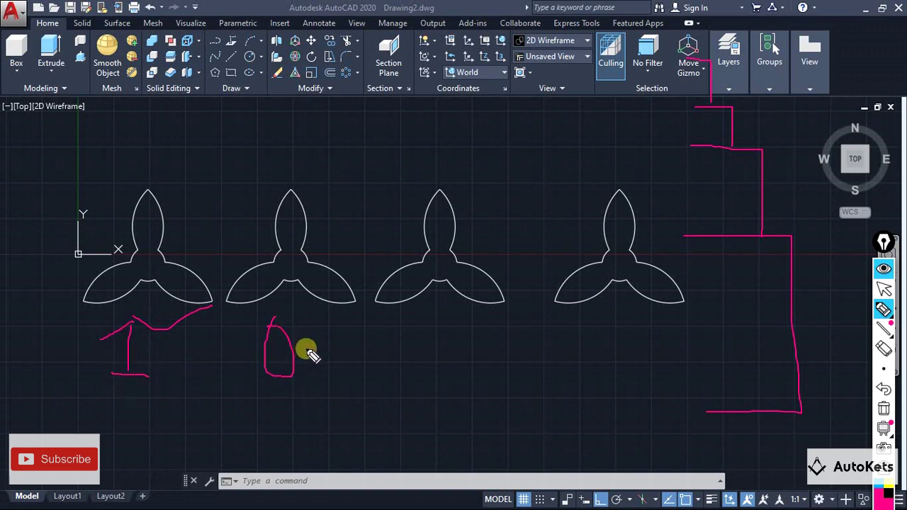
drag(330, 335, 332, 373)
mouse_move(326, 359)
mouse_down()
mouse_move(355, 332)
mouse_move(372, 346)
mouse_move(361, 376)
mouse_up()
mouse_move(453, 327)
mouse_down()
mouse_move(465, 375)
mouse_move(454, 333)
mouse_move(485, 375)
mouse_move(500, 359)
mouse_up()
mouse_move(543, 326)
mouse_down()
mouse_move(522, 361)
mouse_move(524, 379)
mouse_up()
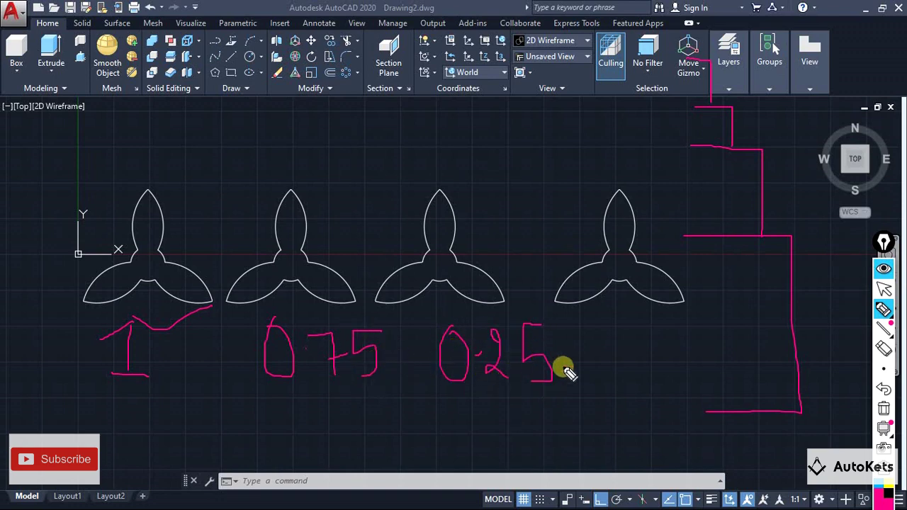
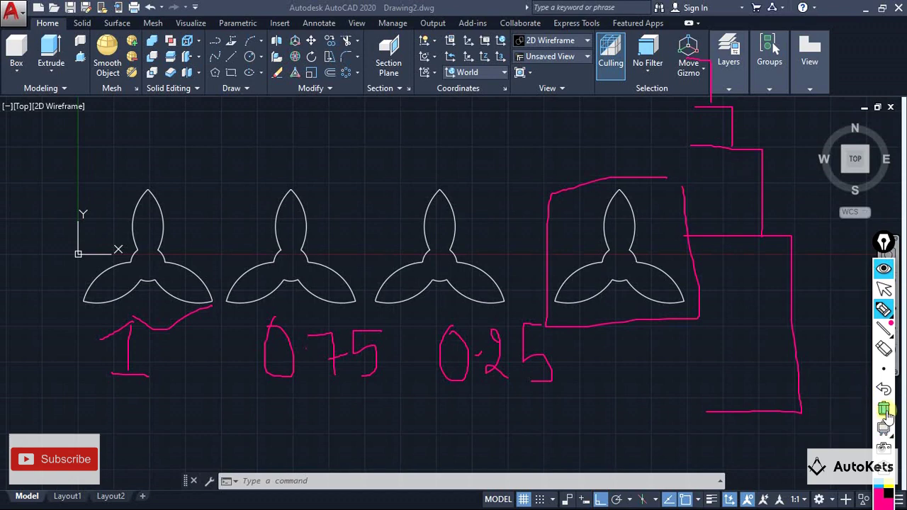
click(884, 410)
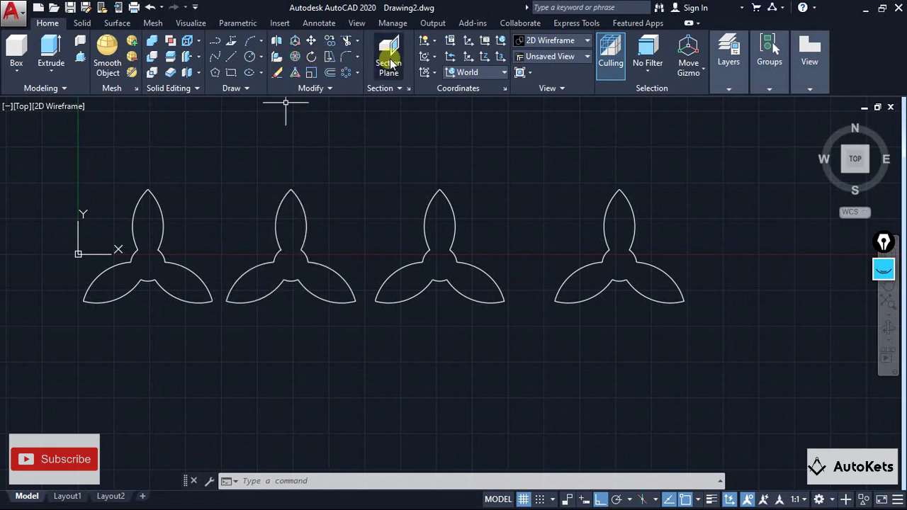
click(313, 73)
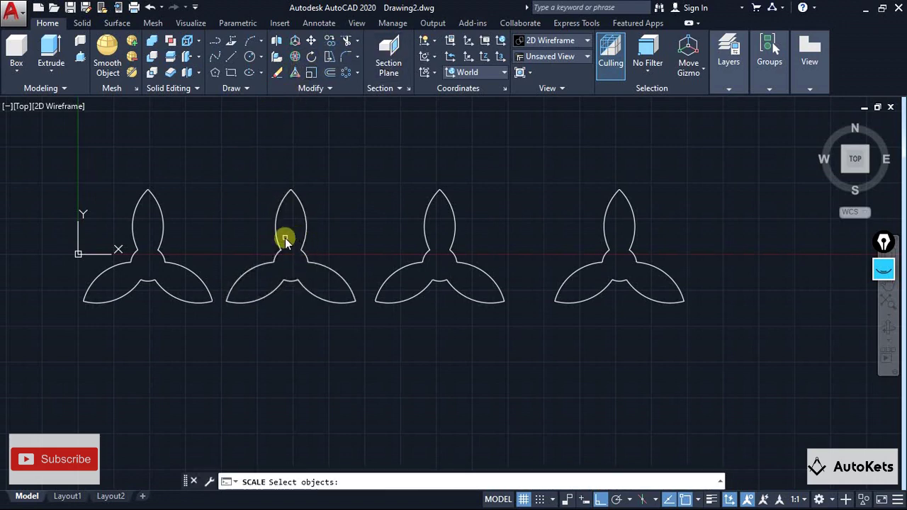
click(282, 241)
right_click(386, 334)
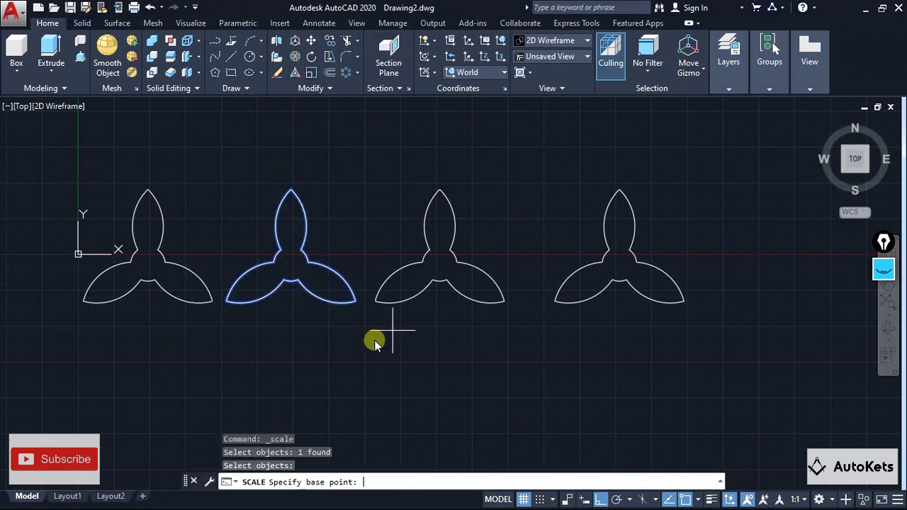
click(291, 264)
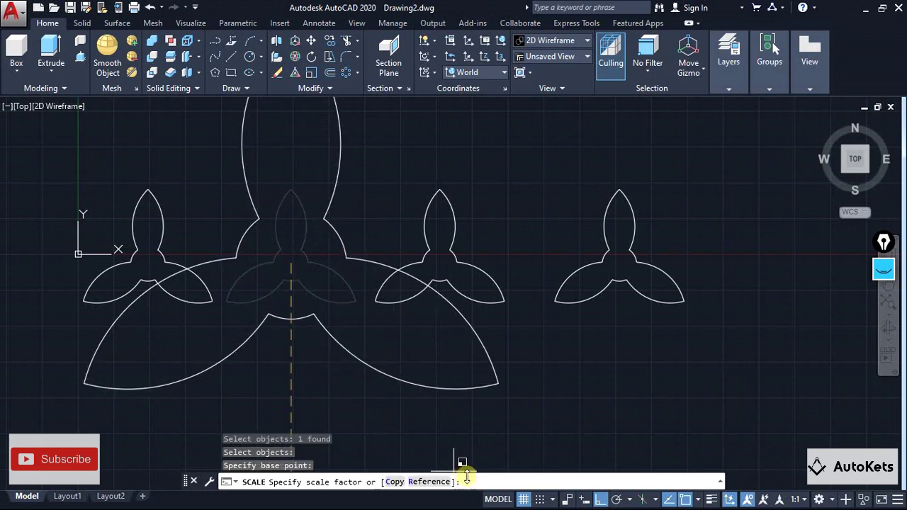
key(Return)
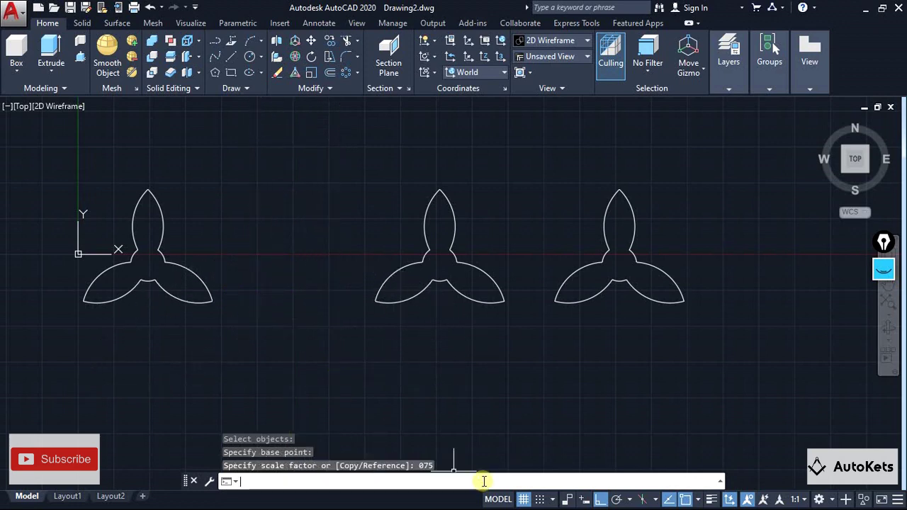
click(383, 335)
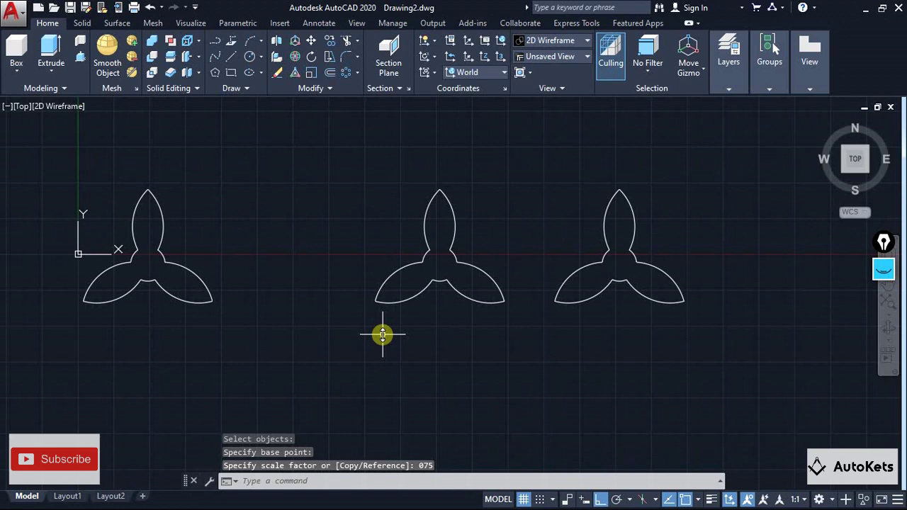
key(ctrl+z)
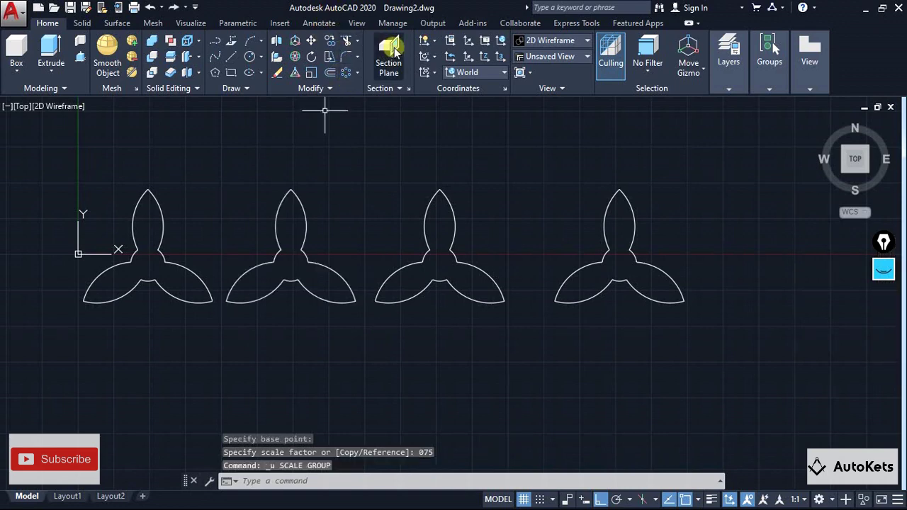
- Scale the second three-lobed profile in the row about its center by a factor of 0.75
click(330, 73)
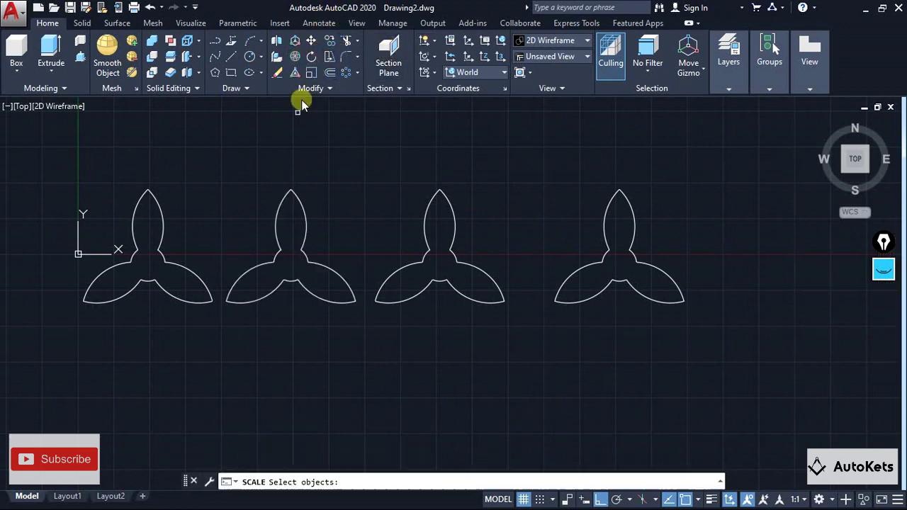
click(276, 235)
key(Return)
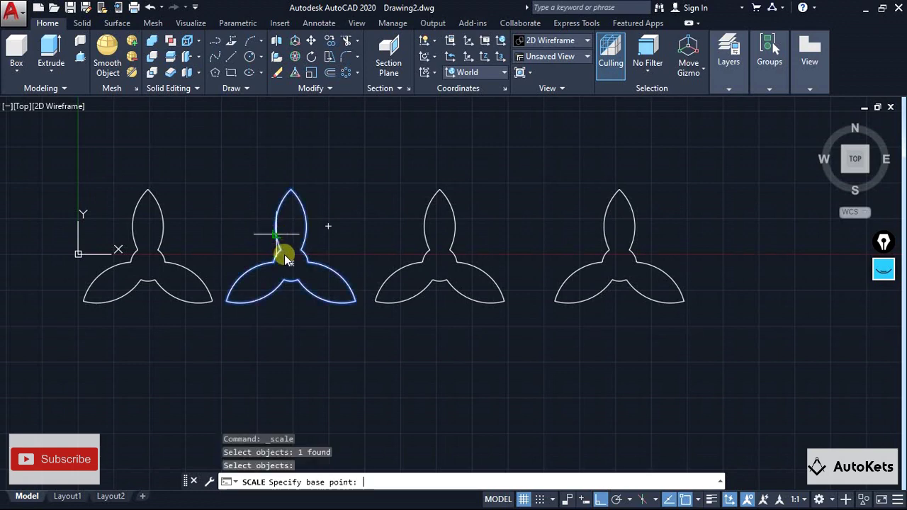
click(292, 265)
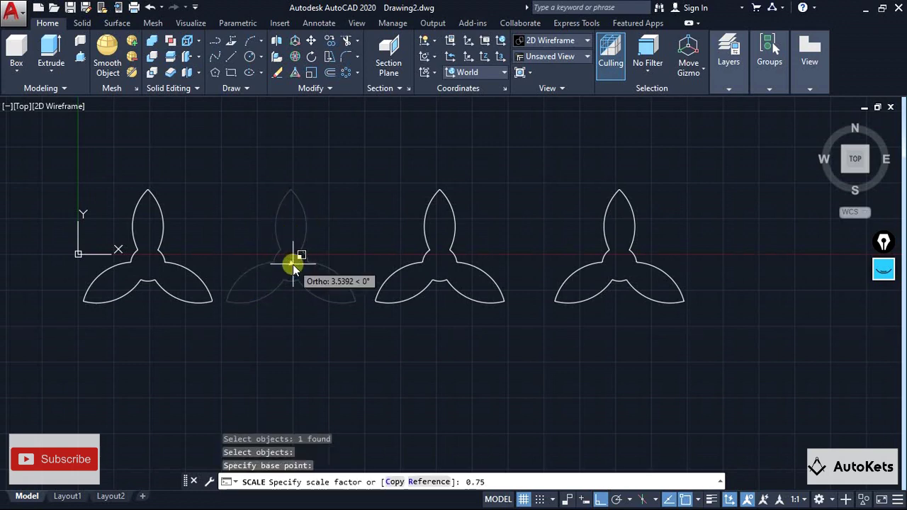
key(Return)
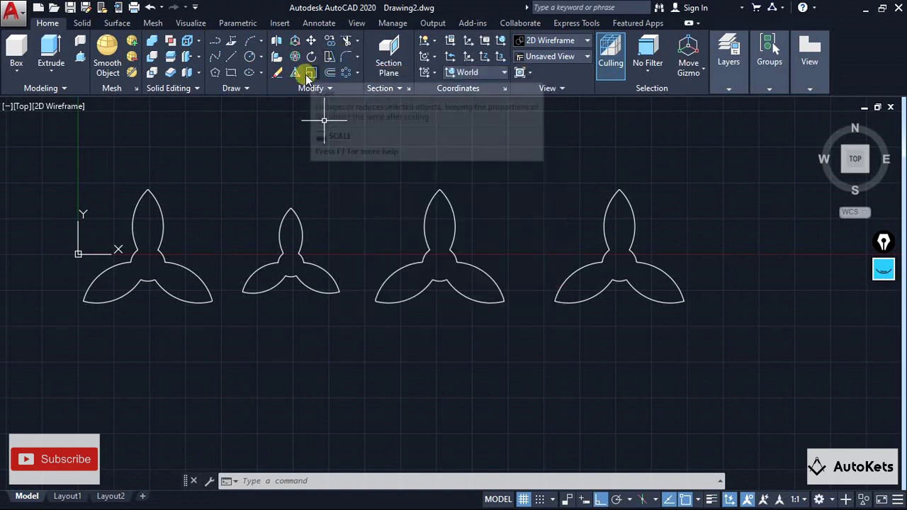
- Scale the third three-lobed profile in the row about its center by a factor of 0.50
click(310, 72)
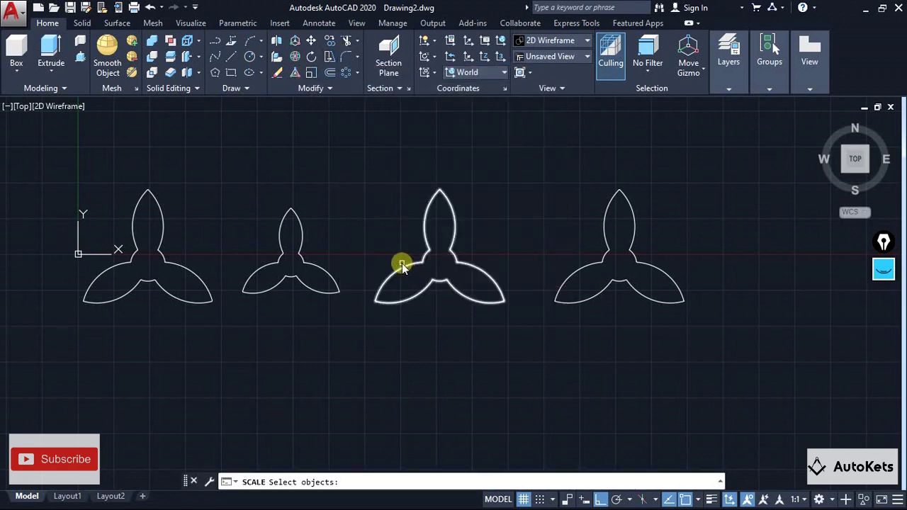
click(423, 278)
key(Return)
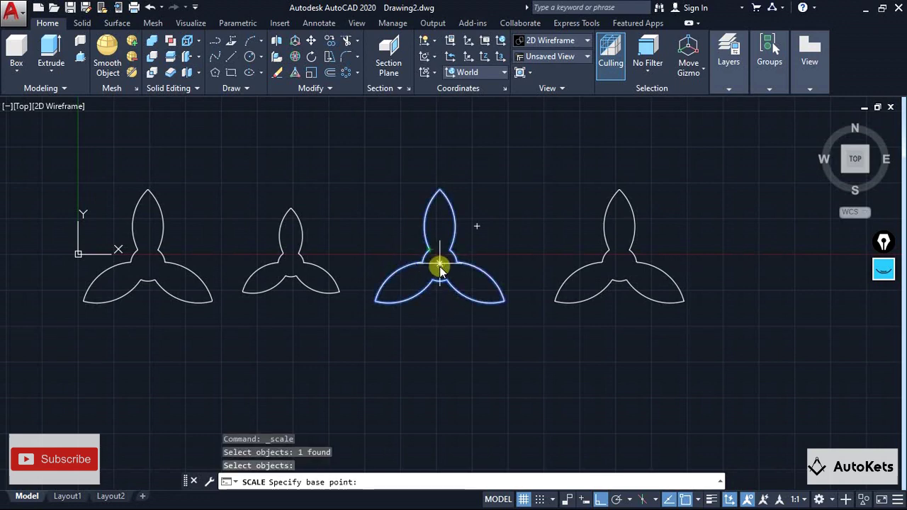
click(439, 264)
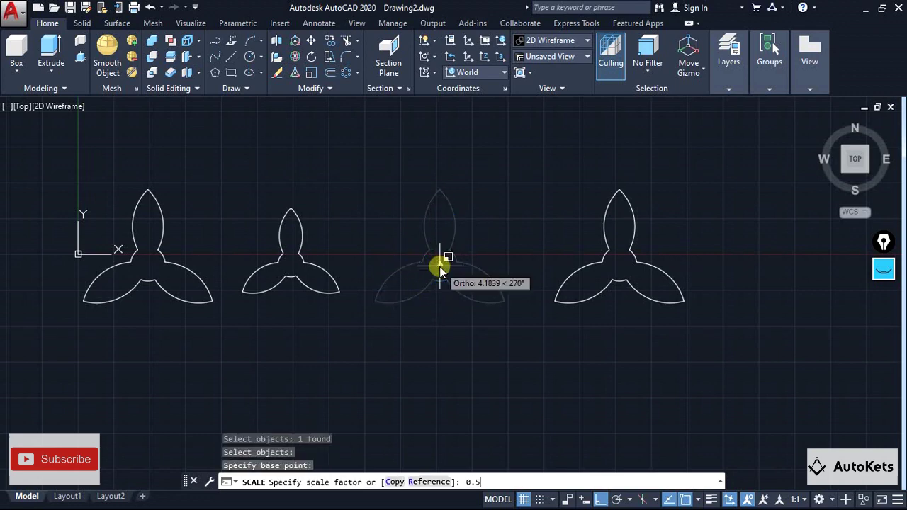
text(0.50)
key(Return)
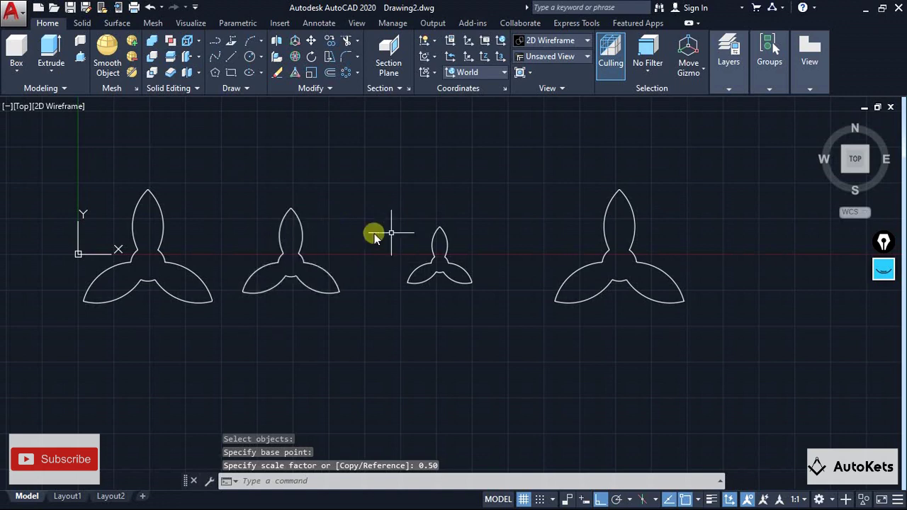
- Copy the fourth, full-size profile from its center twice to the right, placing both copies in line with the row
scroll(411, 259, down, 3)
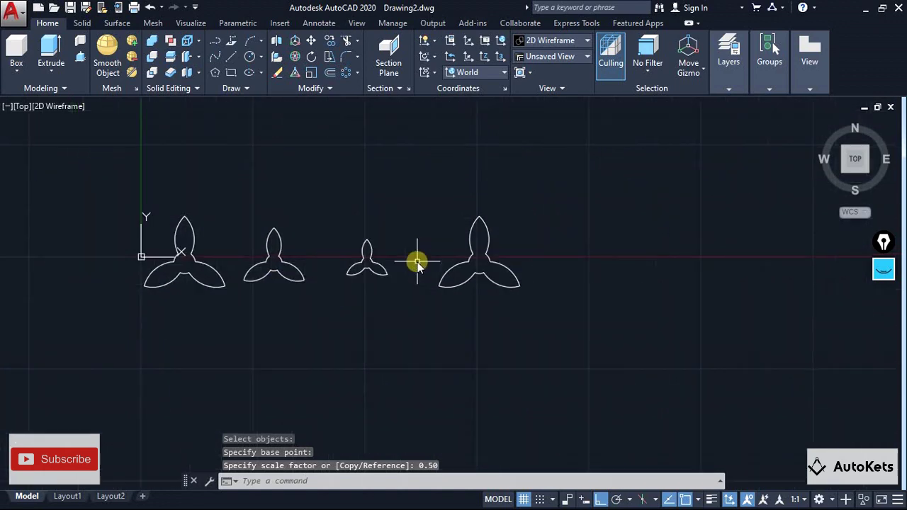
click(328, 40)
click(473, 309)
key(Return)
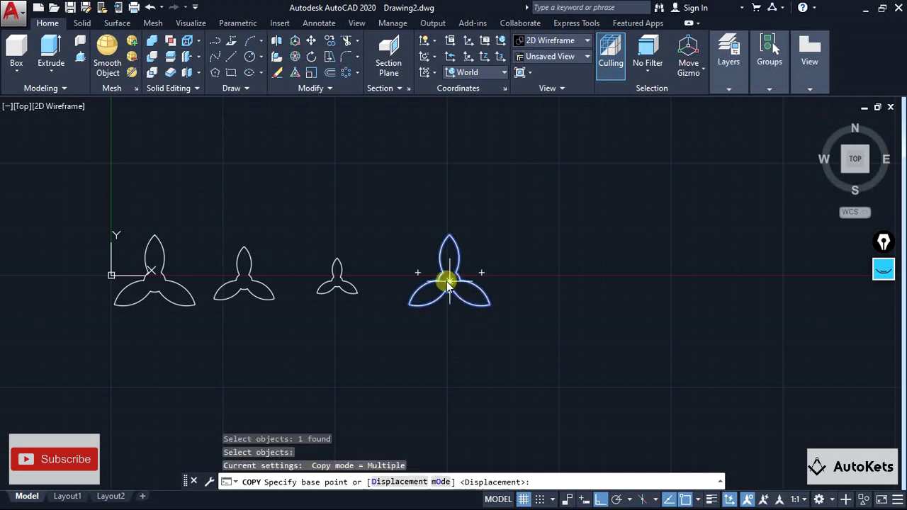
click(449, 282)
click(597, 282)
click(744, 282)
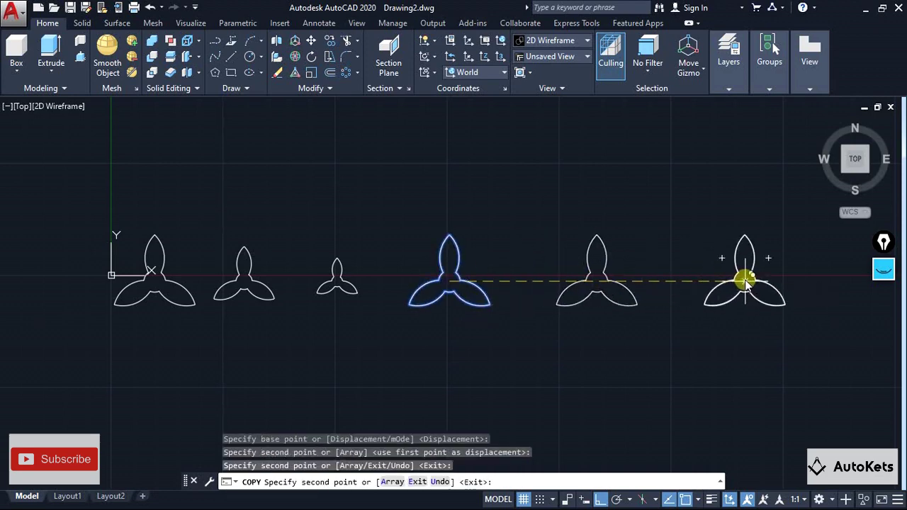
key(Escape)
key(Escape)
click(452, 260)
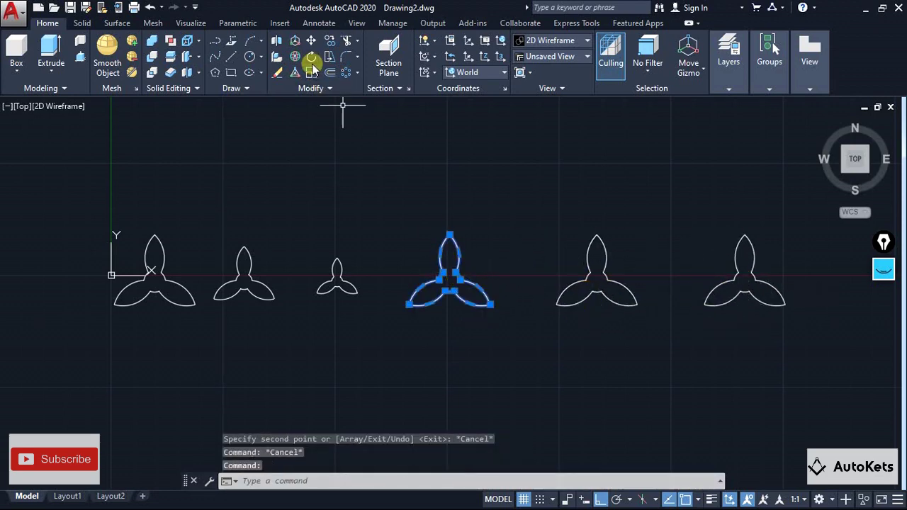
click(312, 73)
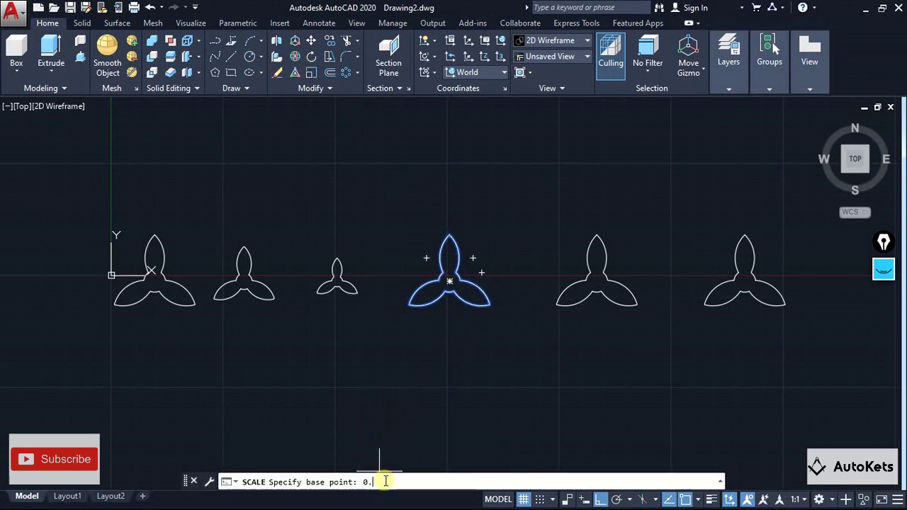
text(0.25)
key(Return)
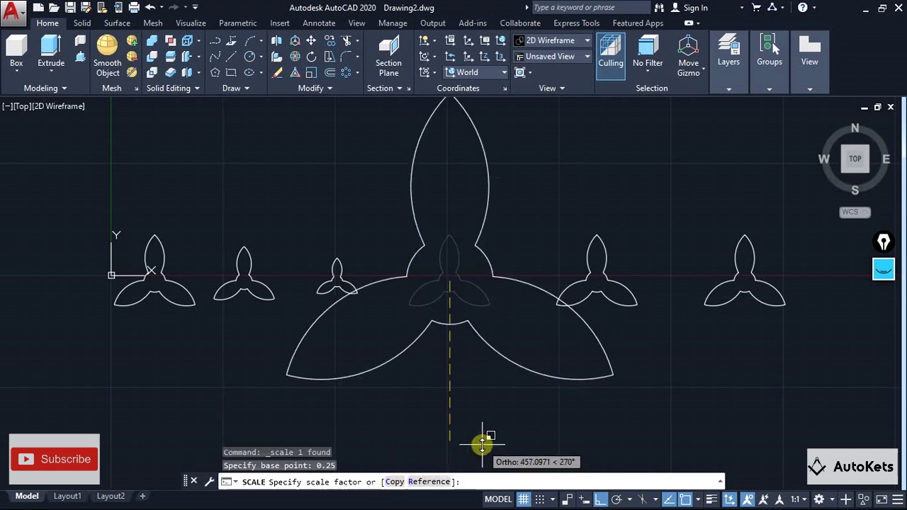
key(Escape)
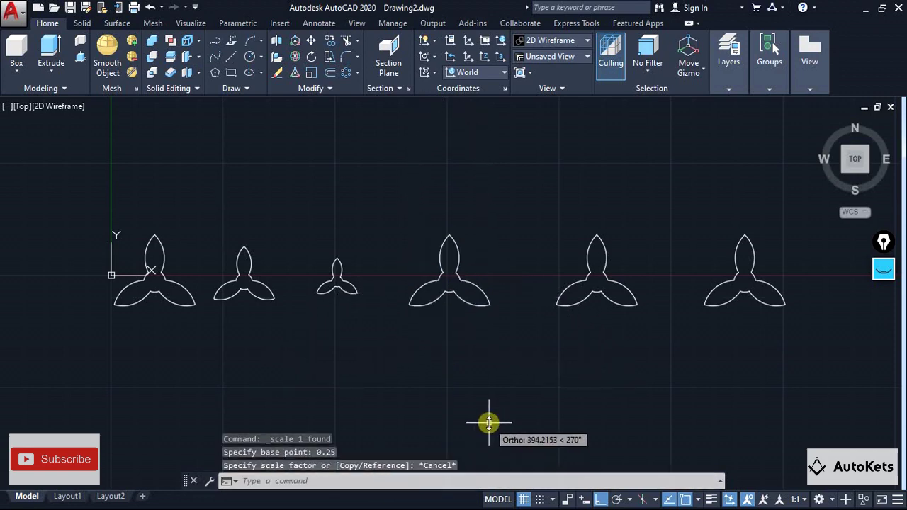
- Scale the fourth three-lobed profile in the row about its center by a factor of 0.25
click(312, 73)
click(454, 284)
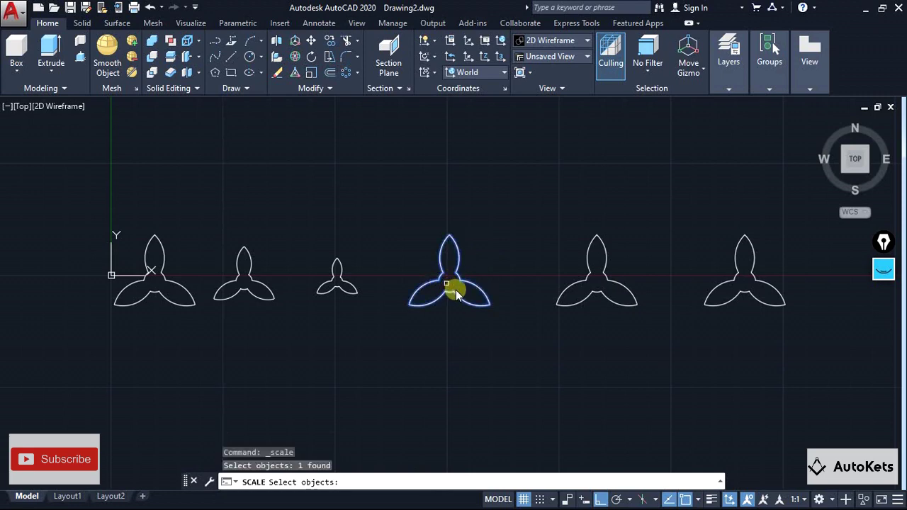
key(Return)
click(448, 282)
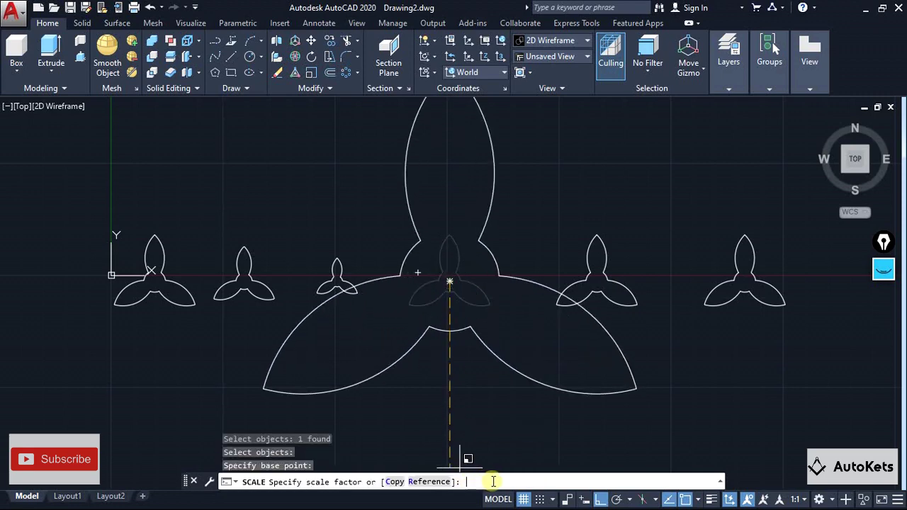
text(0.25)
key(Return)
key(Escape)
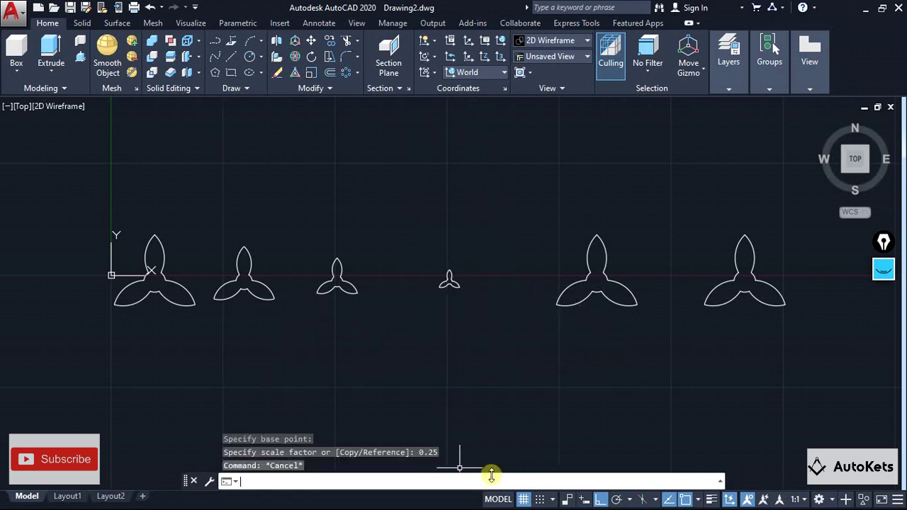
scroll(419, 307, up, 3)
scroll(548, 218, up, 1)
mouse_move(470, 222)
middle_down()
mouse_move(607, 243)
mouse_move(562, 225)
middle_up()
scroll(554, 236, down, 1)
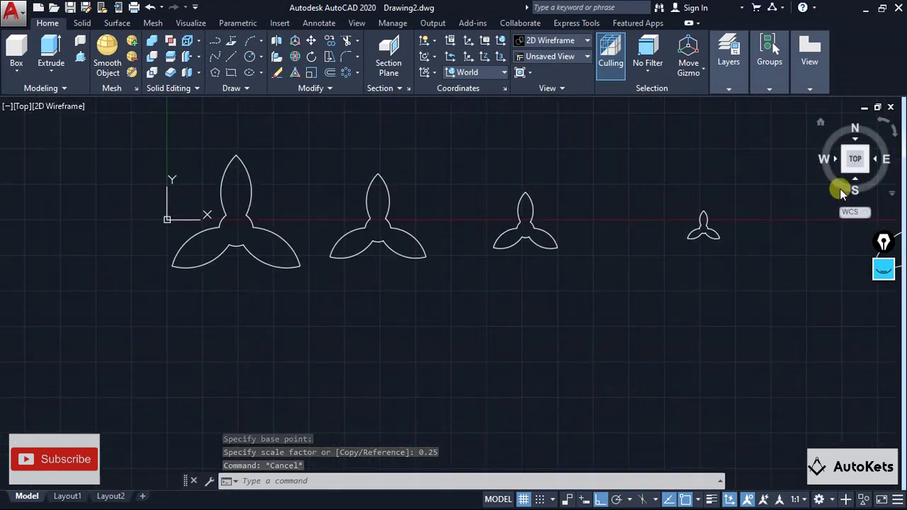
click(885, 271)
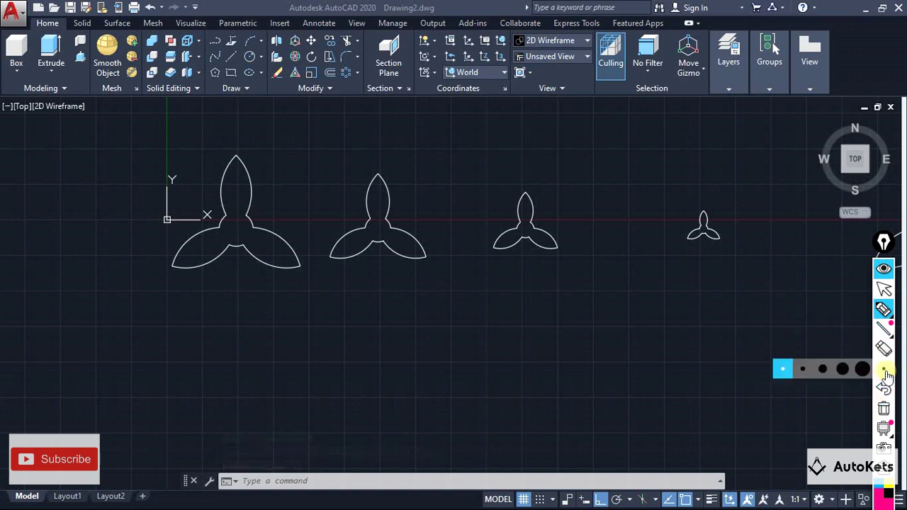
click(884, 312)
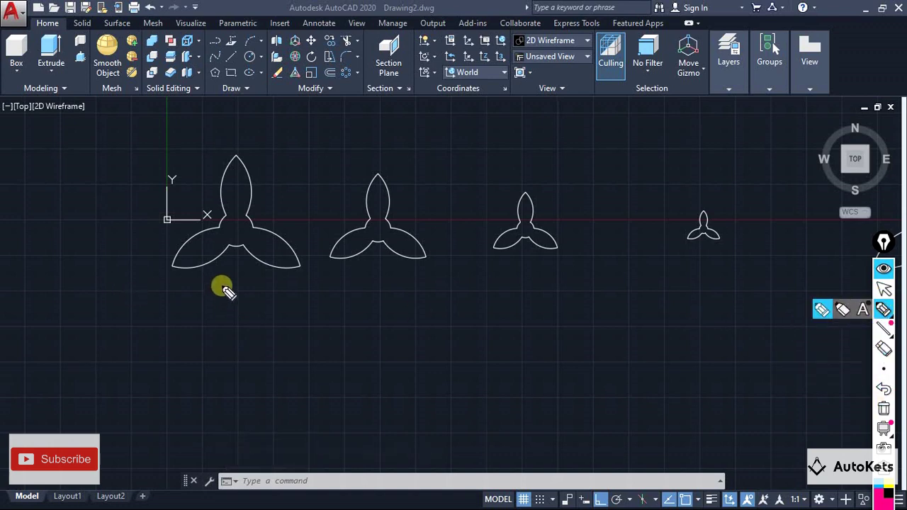
mouse_move(222, 285)
mouse_down()
mouse_move(222, 328)
mouse_move(203, 337)
mouse_move(239, 334)
mouse_up()
drag(227, 269, 197, 299)
mouse_move(343, 287)
mouse_down()
mouse_move(361, 282)
mouse_move(347, 279)
mouse_move(404, 320)
mouse_move(423, 297)
mouse_move(418, 303)
mouse_move(440, 324)
mouse_up()
click(375, 301)
mouse_move(528, 274)
mouse_down()
mouse_move(537, 328)
mouse_move(523, 268)
mouse_move(536, 287)
mouse_up()
click(567, 301)
mouse_move(603, 270)
mouse_down()
mouse_move(590, 287)
mouse_move(600, 287)
mouse_move(609, 318)
mouse_move(631, 305)
mouse_move(630, 271)
mouse_up()
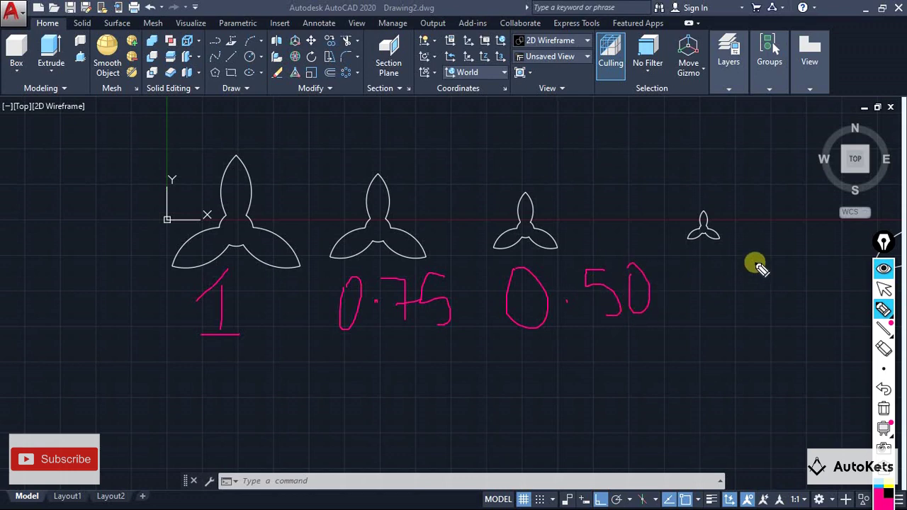
drag(739, 249, 818, 311)
click(783, 279)
drag(830, 243, 837, 304)
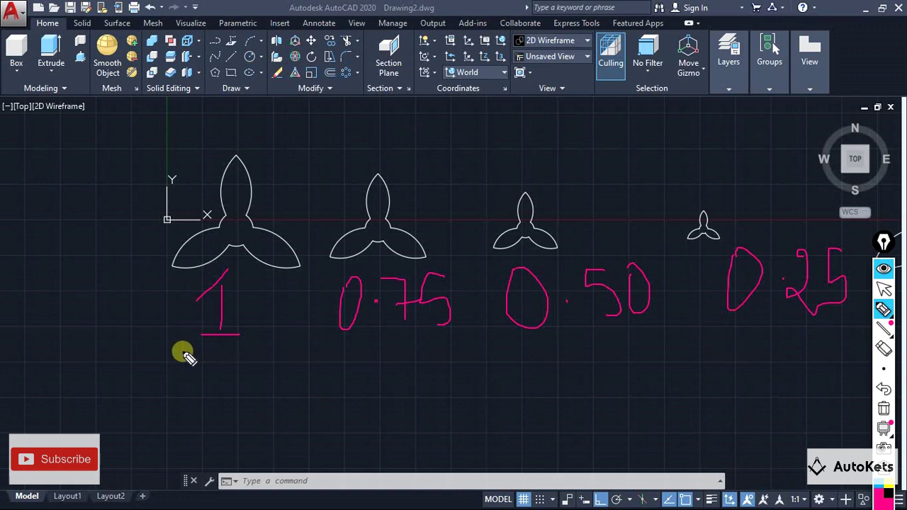
mouse_move(180, 351)
mouse_down()
mouse_move(644, 361)
mouse_move(843, 352)
mouse_up()
click(884, 409)
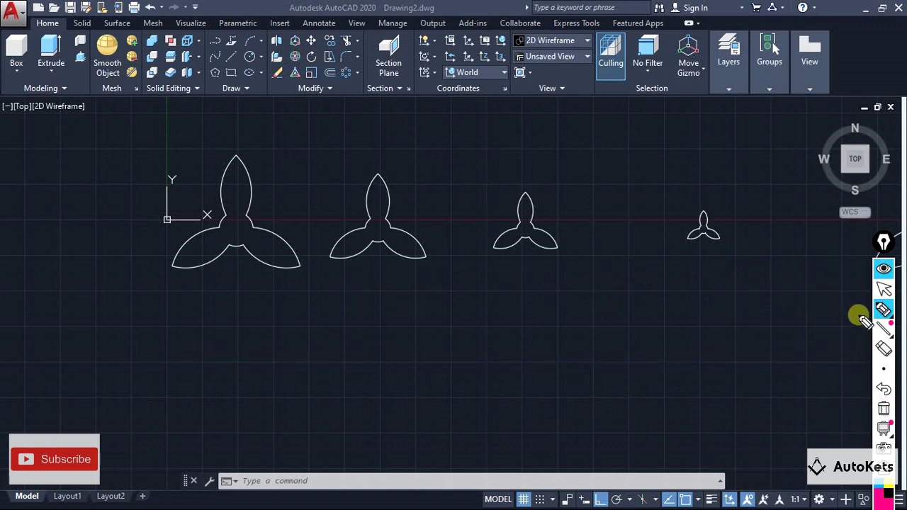
click(884, 289)
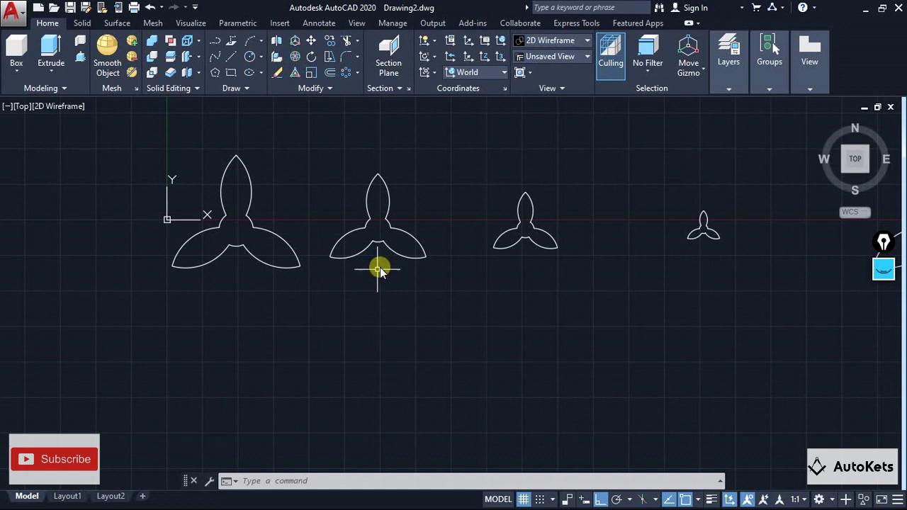
- Orbit to a tilted 3D view of the row of profiles and turn off the grid display
shift+middle_drag(366, 346, 423, 238)
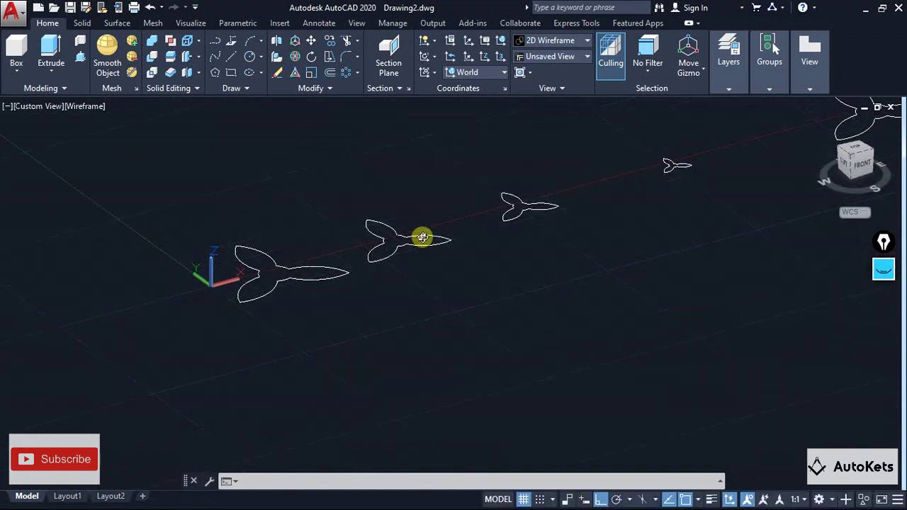
click(523, 498)
middle_drag(219, 258, 243, 289)
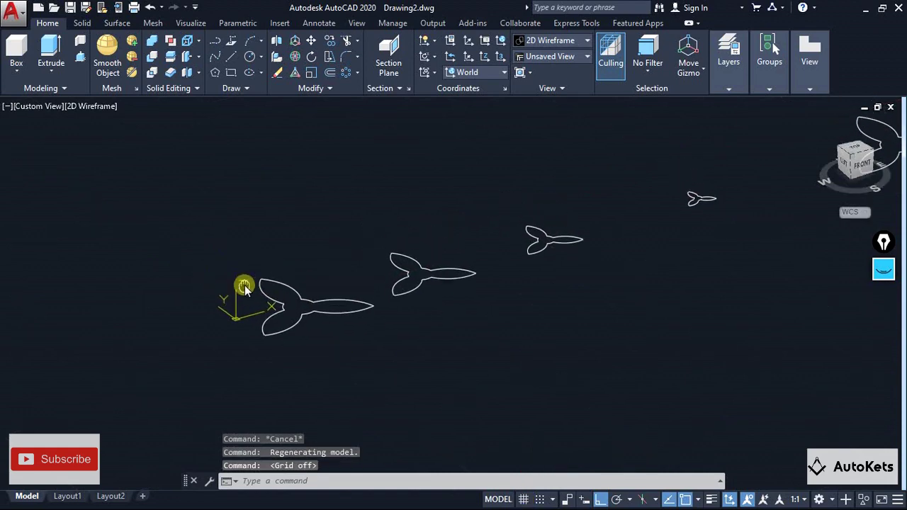
- Extrude the first, full-size three-lobed profile into a solid with a height of 20
click(51, 48)
click(287, 333)
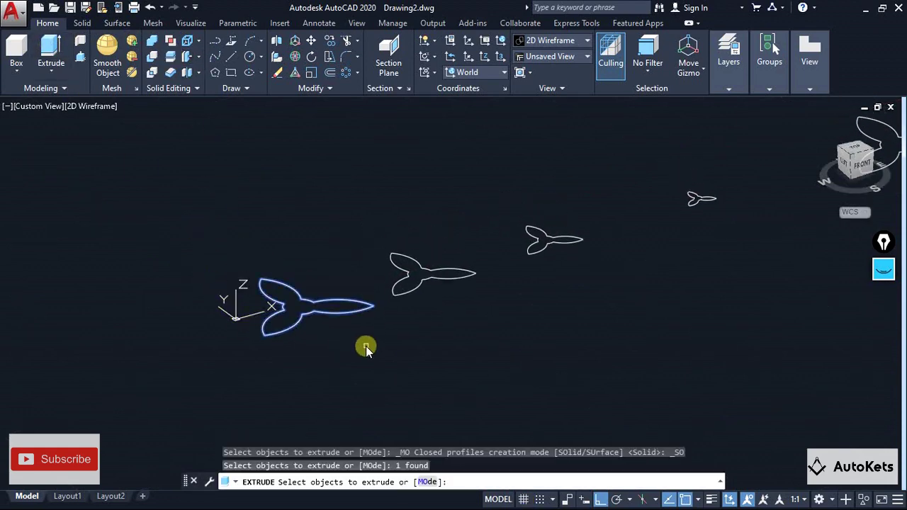
key(Return)
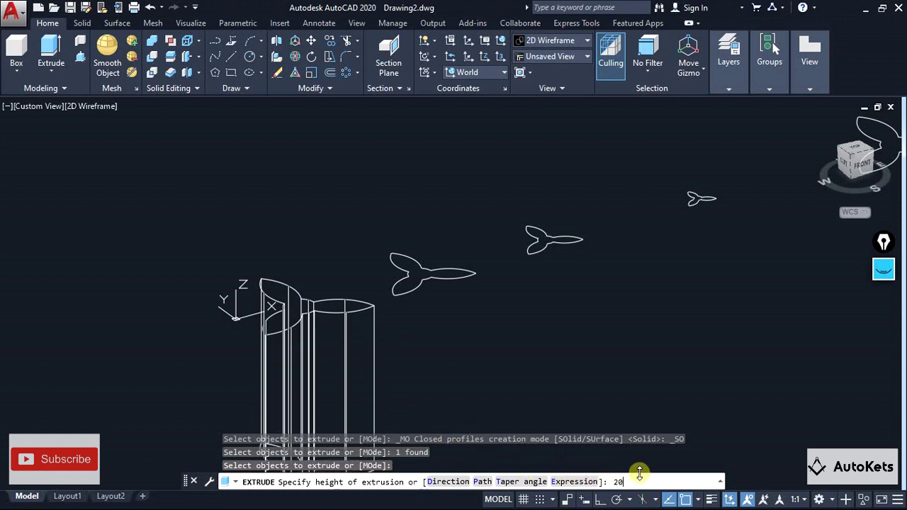
text(20)
key(Return)
- Set the viewport's visual style to Realistic
scroll(290, 303, up, 3)
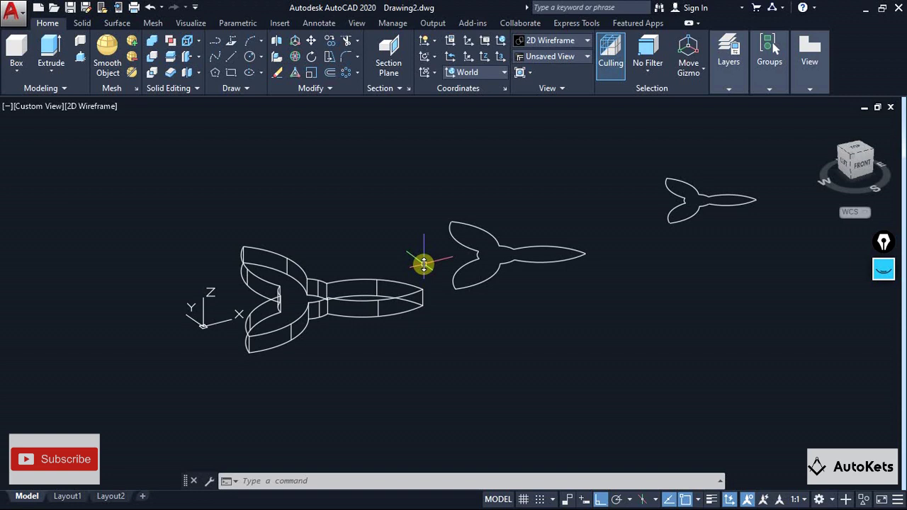
click(75, 106)
click(110, 181)
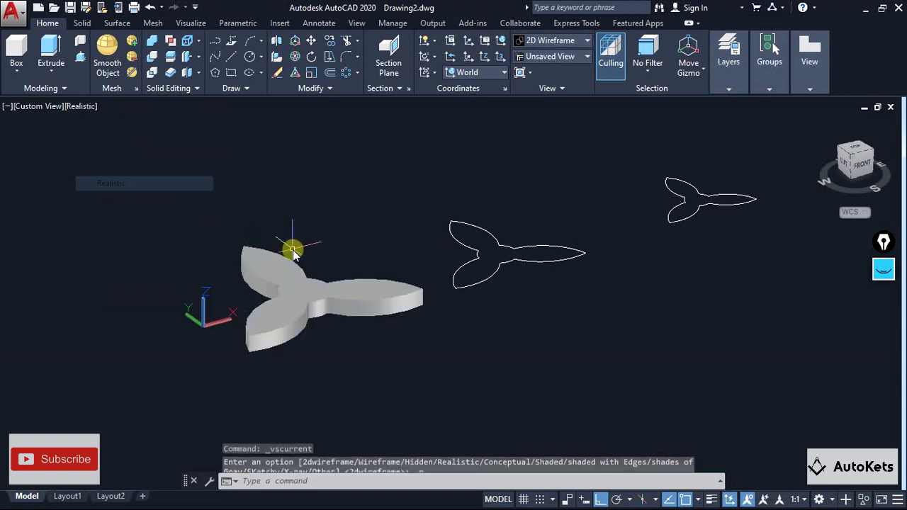
- Draw a vertical line 300 long upward in Z from the top tip of the extruded slab's outer lobe
middle_drag(333, 323, 245, 354)
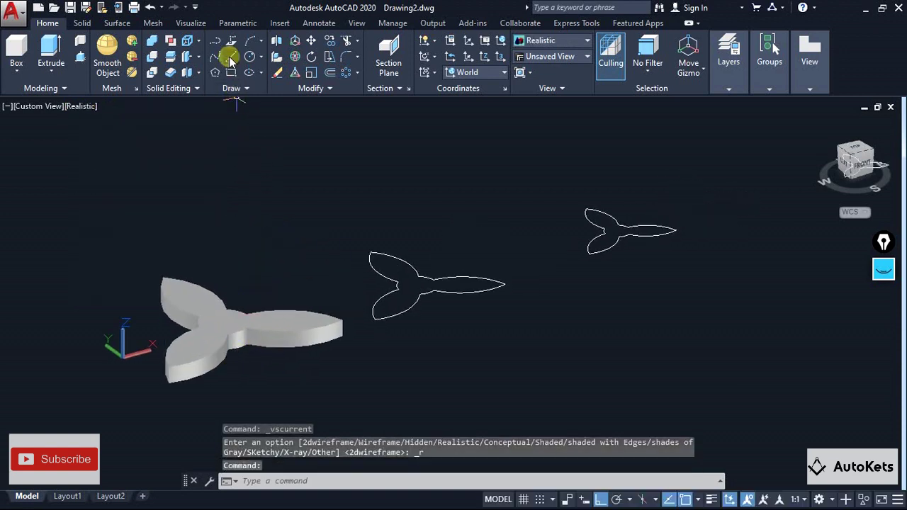
click(343, 324)
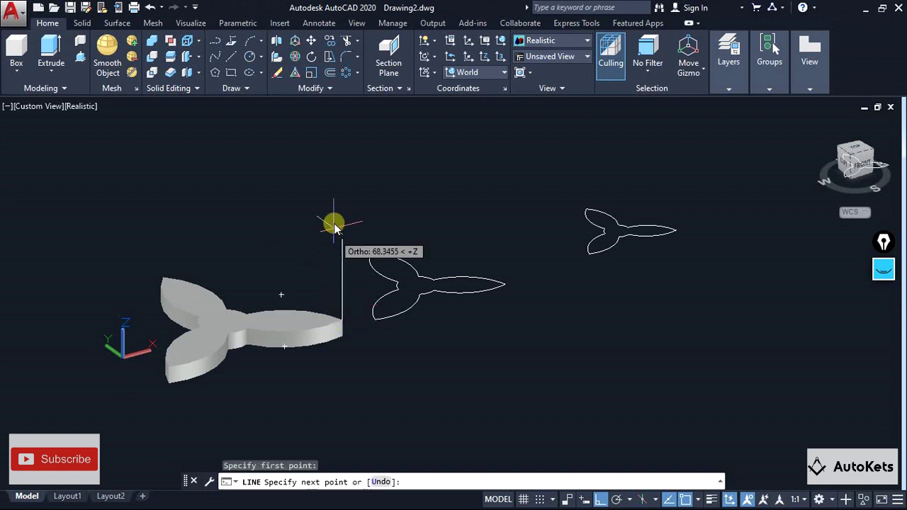
key(Return)
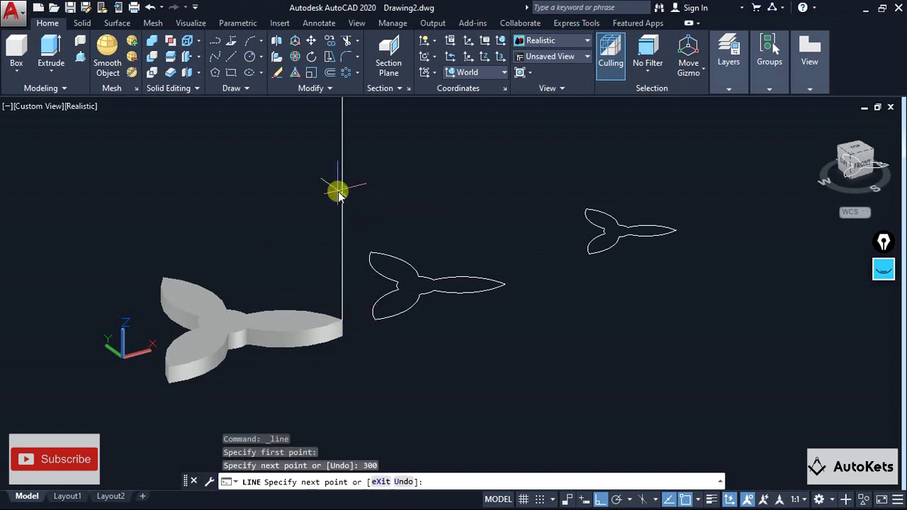
scroll(343, 190, down, 2)
key(Escape)
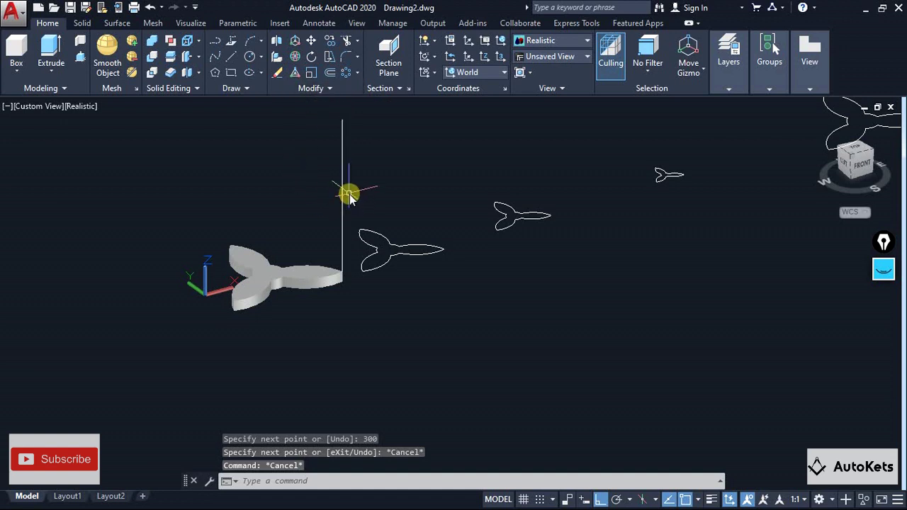
middle_drag(260, 172, 288, 182)
key(Escape)
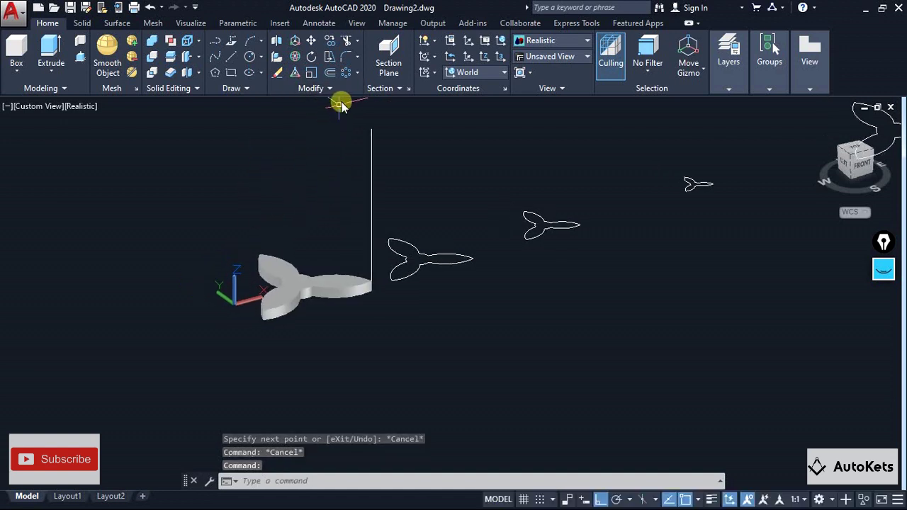
- Create a path array of the extruded slab along the vertical line with a spacing of 25 between items
click(359, 74)
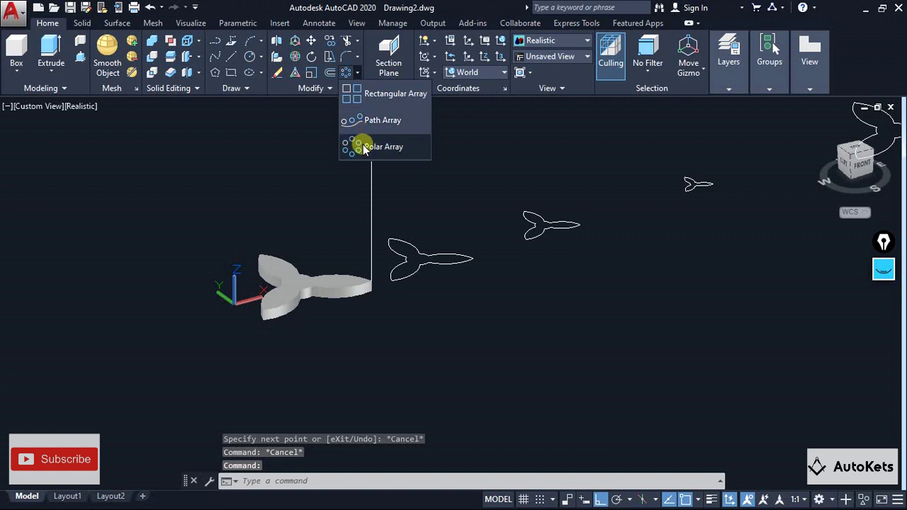
click(280, 308)
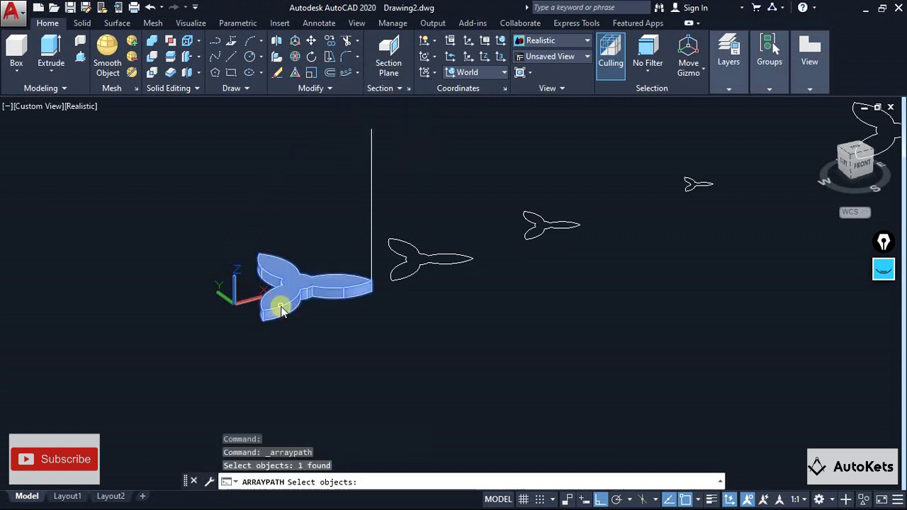
key(Return)
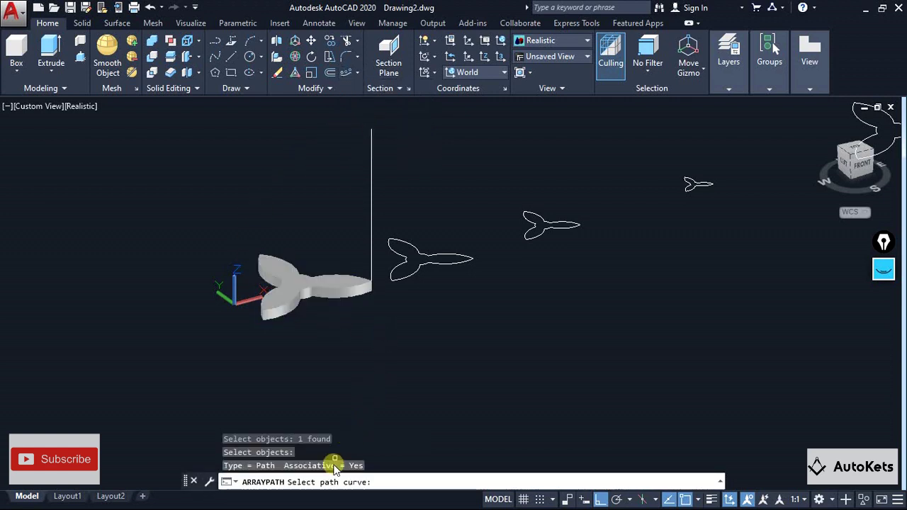
click(370, 225)
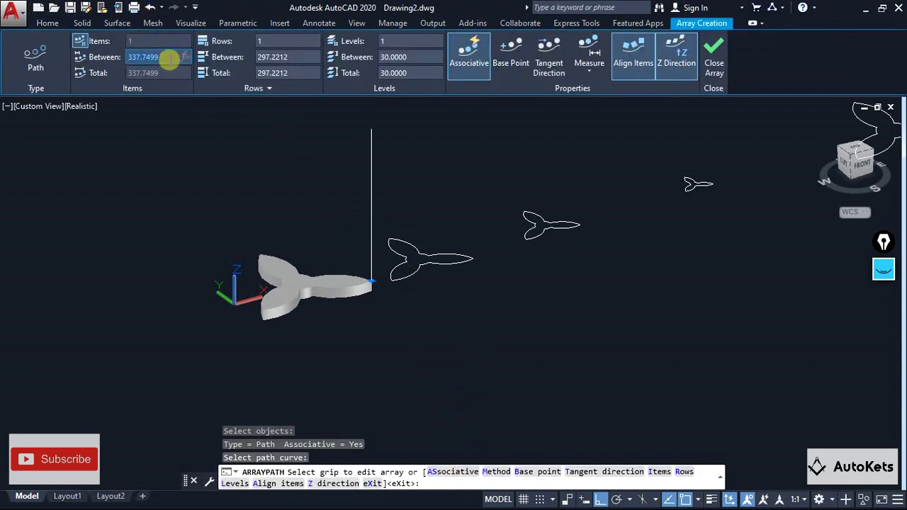
key(Return)
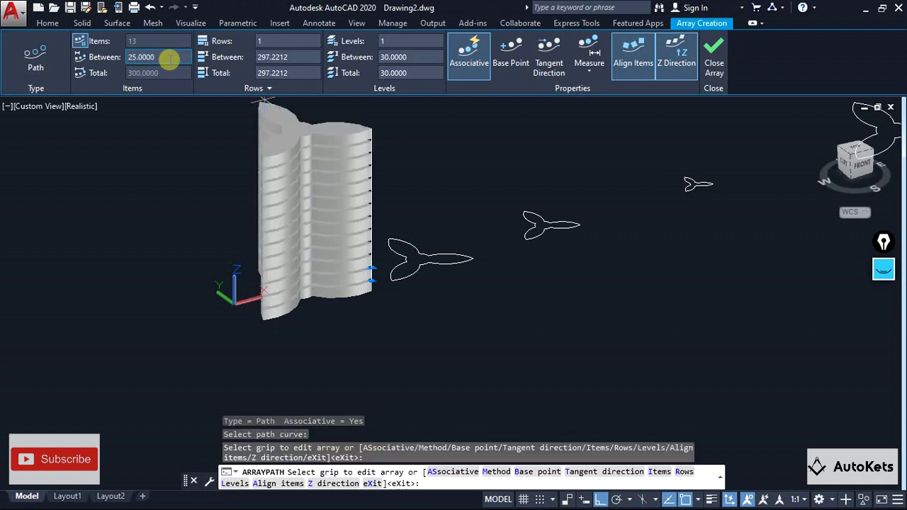
middle_drag(404, 369, 446, 388)
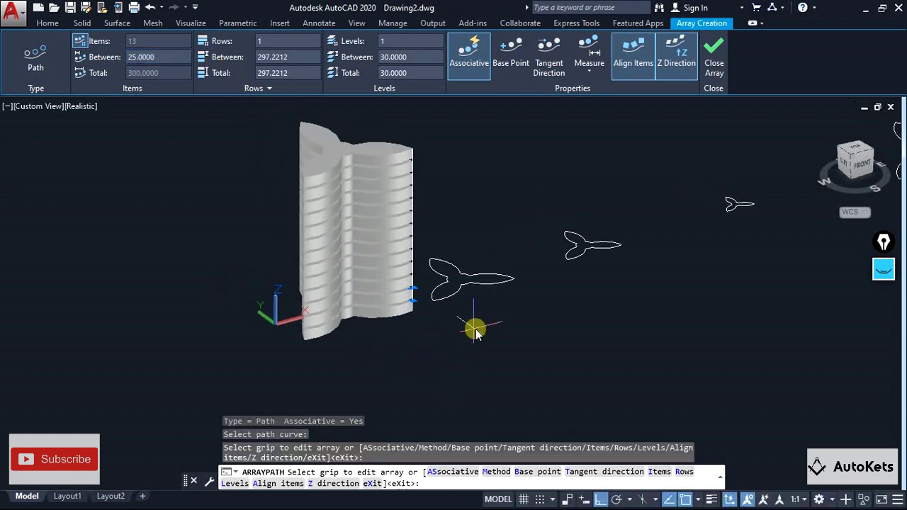
click(131, 40)
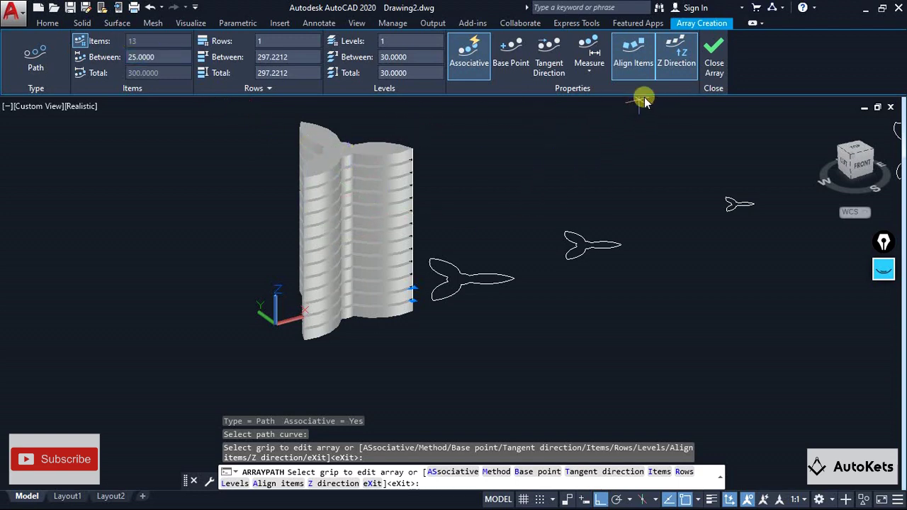
key(Return)
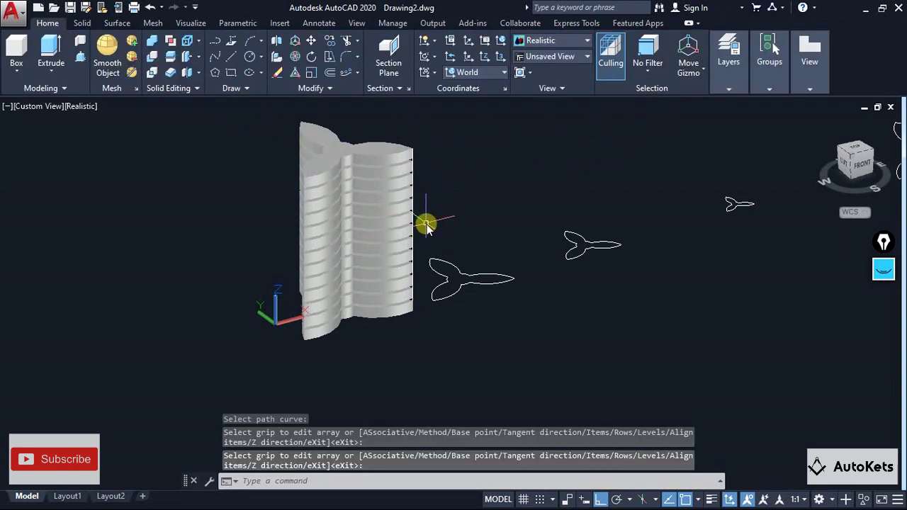
- Inspect the gaps between the stacked slabs of the arrayed tier from several angles and up close
mouse_move(425, 223)
shift+middle_down()
mouse_move(401, 138)
mouse_move(322, 137)
shift+middle_up()
scroll(390, 148, up, 6)
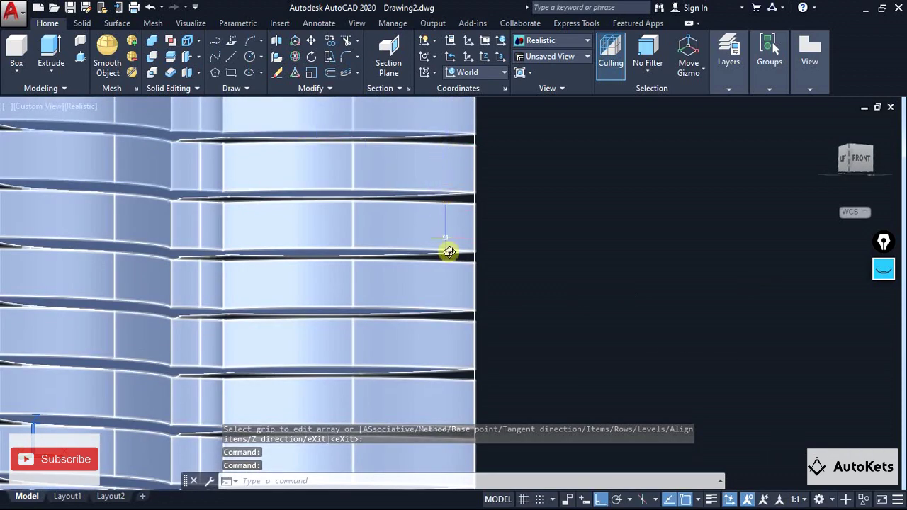
scroll(447, 251, down, 6)
scroll(397, 293, down, 4)
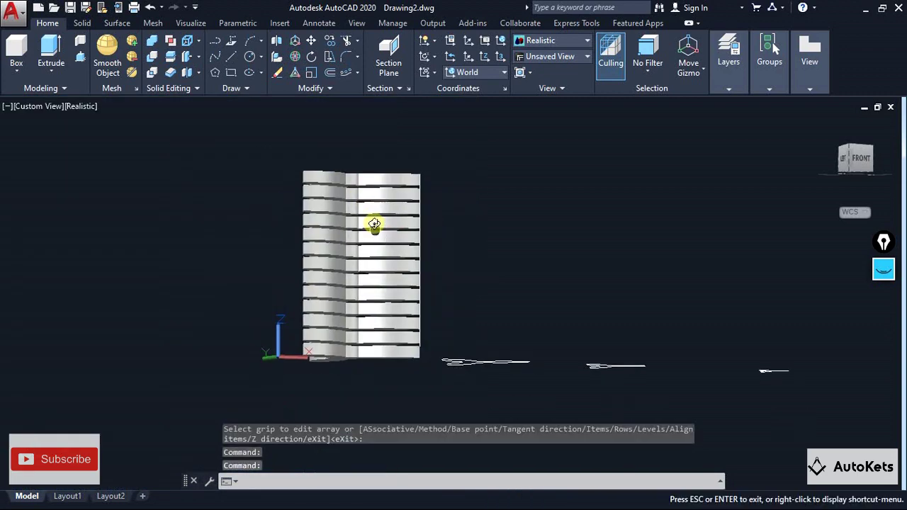
mouse_move(375, 229)
shift+middle_down()
mouse_move(378, 279)
mouse_move(358, 316)
mouse_move(386, 218)
shift+middle_up()
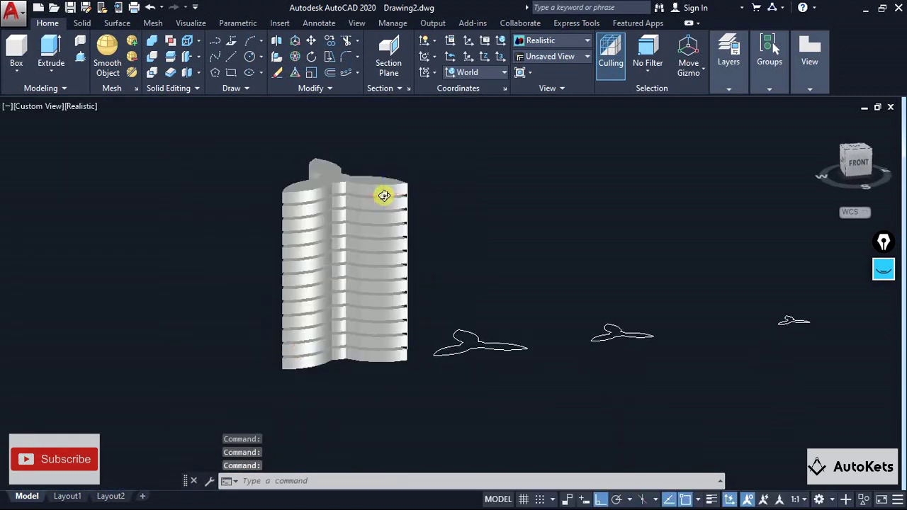
scroll(382, 197, up, 4)
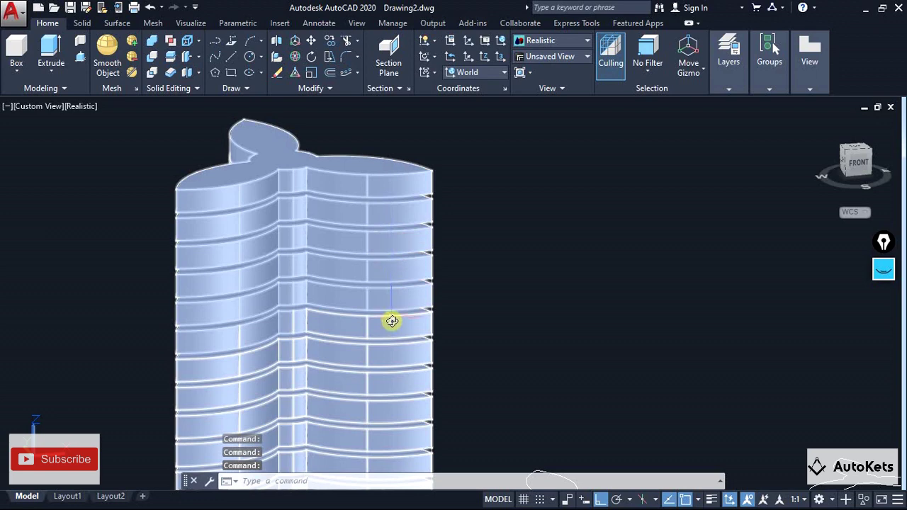
shift+middle_drag(392, 321, 390, 289)
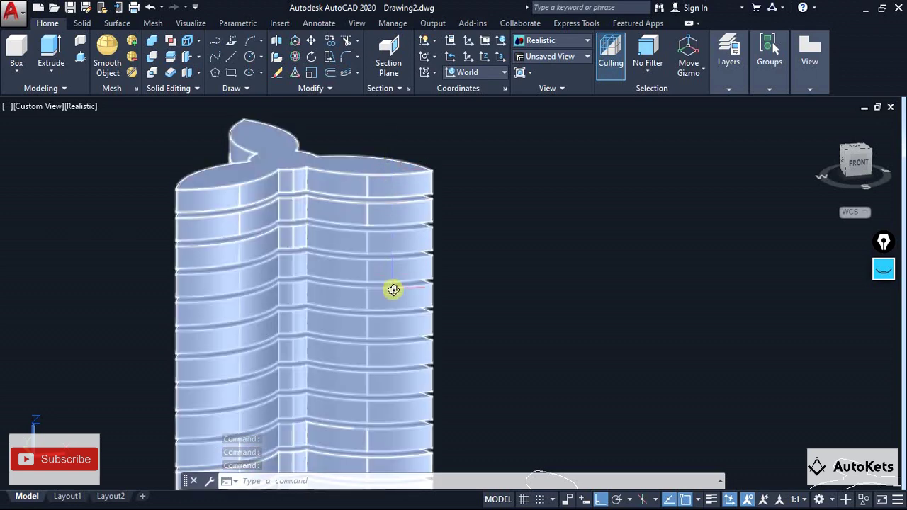
scroll(394, 361, down, 5)
shift+middle_drag(395, 361, 400, 302)
shift+middle_drag(343, 311, 362, 319)
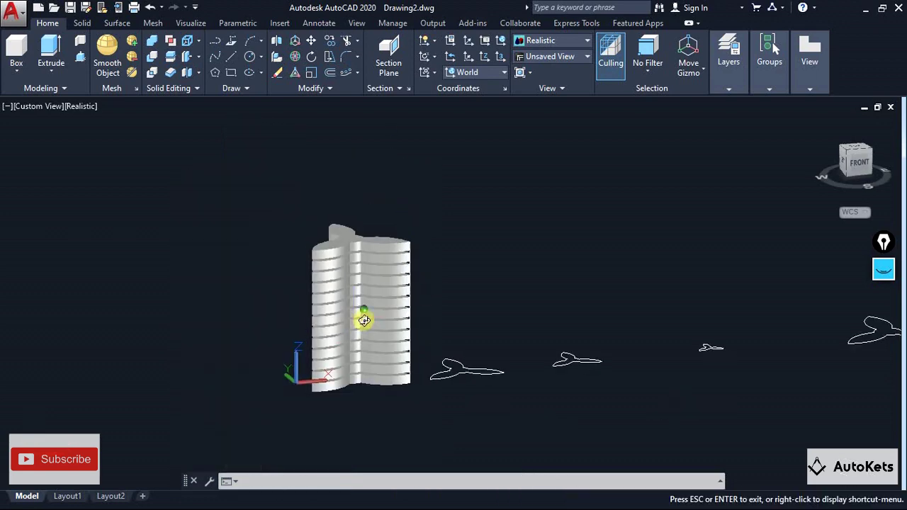
scroll(390, 235, up, 5)
mouse_move(393, 242)
shift+middle_down()
mouse_move(397, 212)
mouse_move(385, 262)
mouse_move(382, 233)
shift+middle_up()
scroll(384, 263, up, 3)
scroll(385, 264, down, 5)
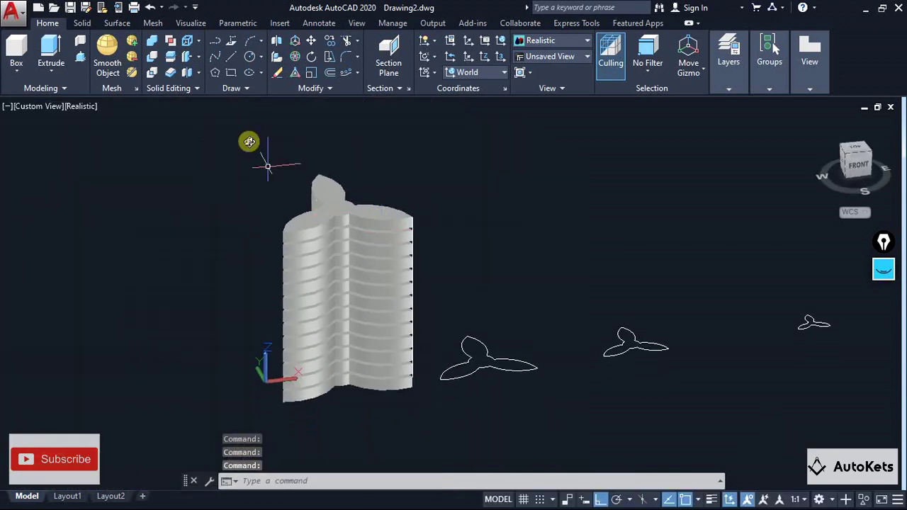
- Move the 0.75-scale three-lobed profile from its center onto the center of the stacked tier's top face
click(313, 40)
click(505, 370)
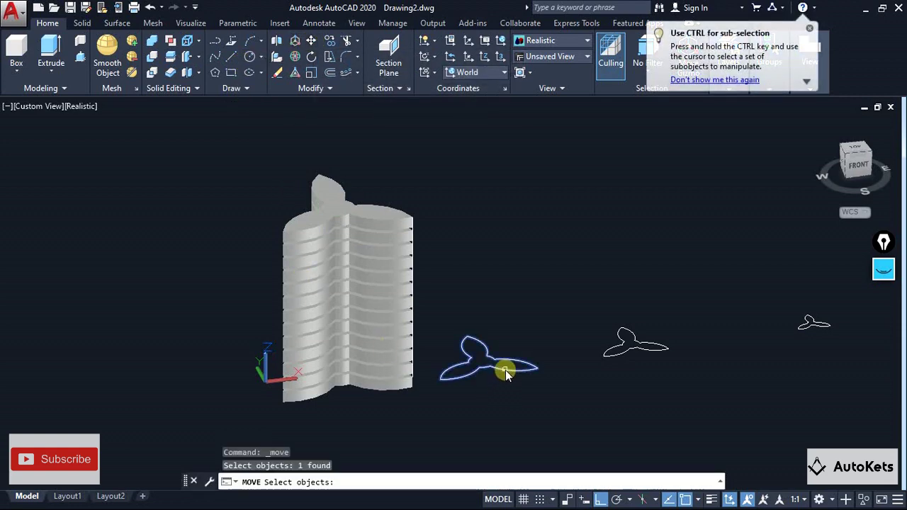
key(Return)
click(481, 365)
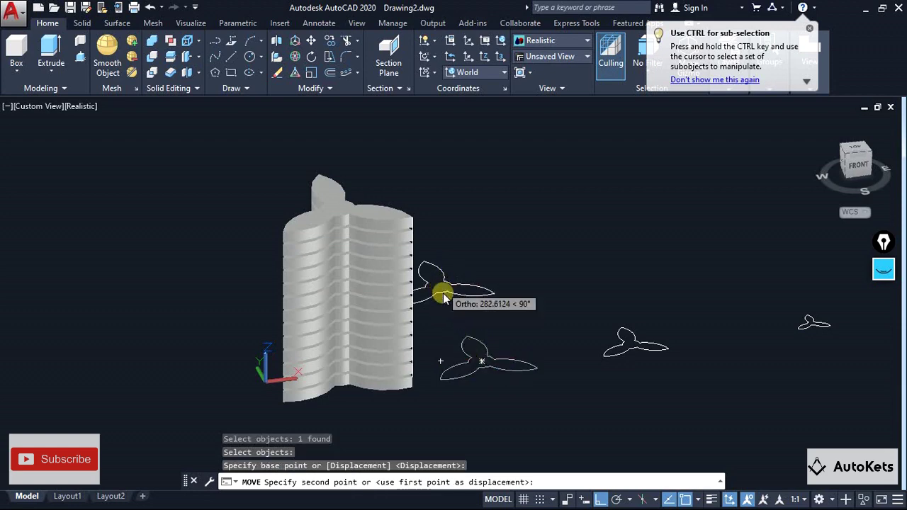
scroll(404, 263, up, 3)
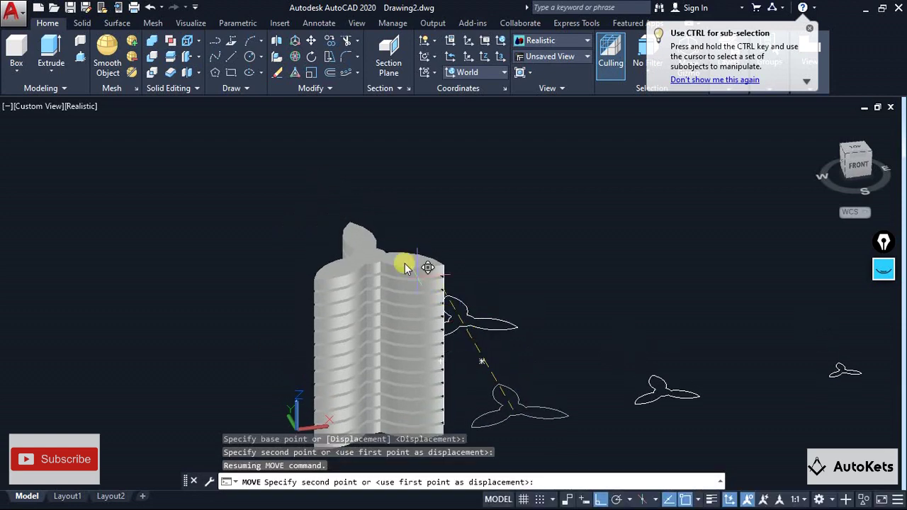
click(358, 258)
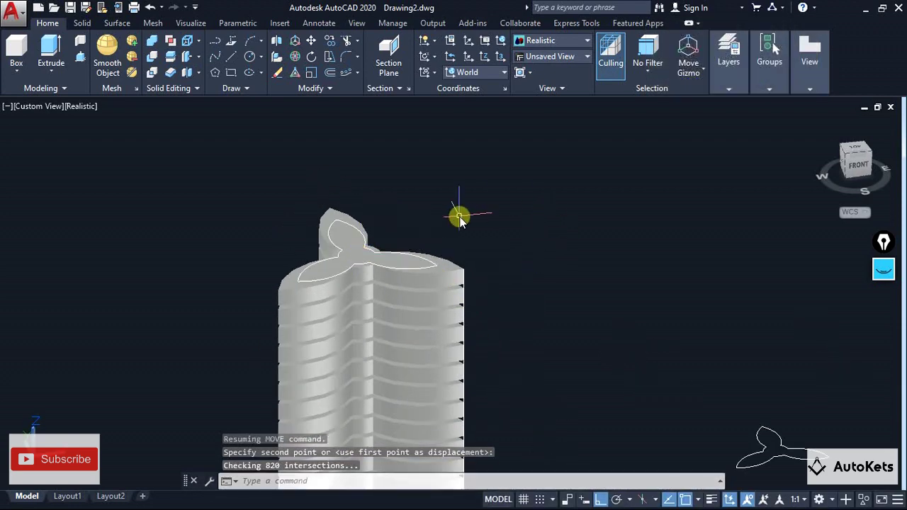
scroll(459, 218, down, 2)
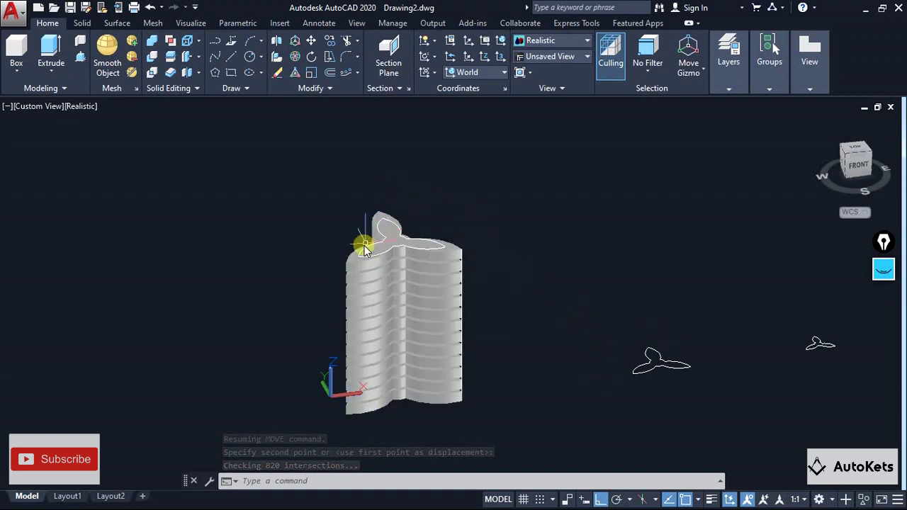
- Extrude the three-lobed profile on the tier's top face to a height of 20
click(373, 248)
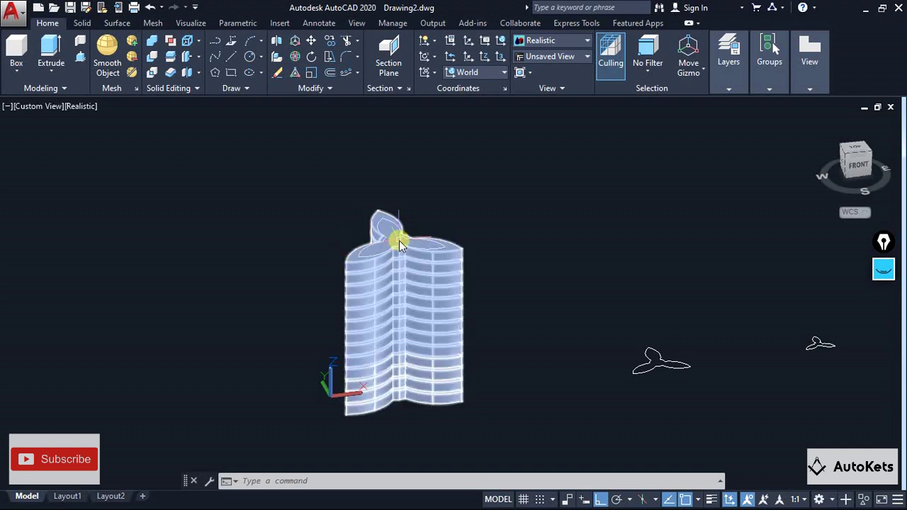
scroll(399, 243, up, 2)
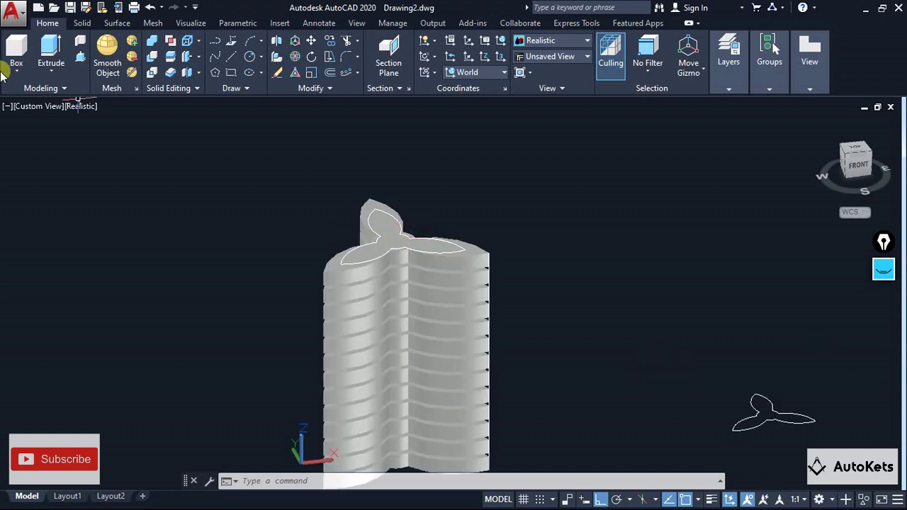
click(51, 51)
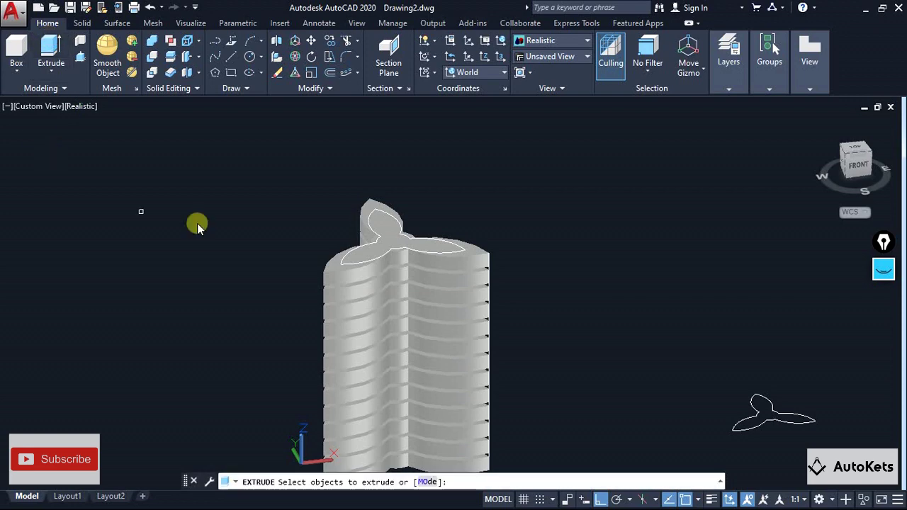
click(347, 262)
key(Return)
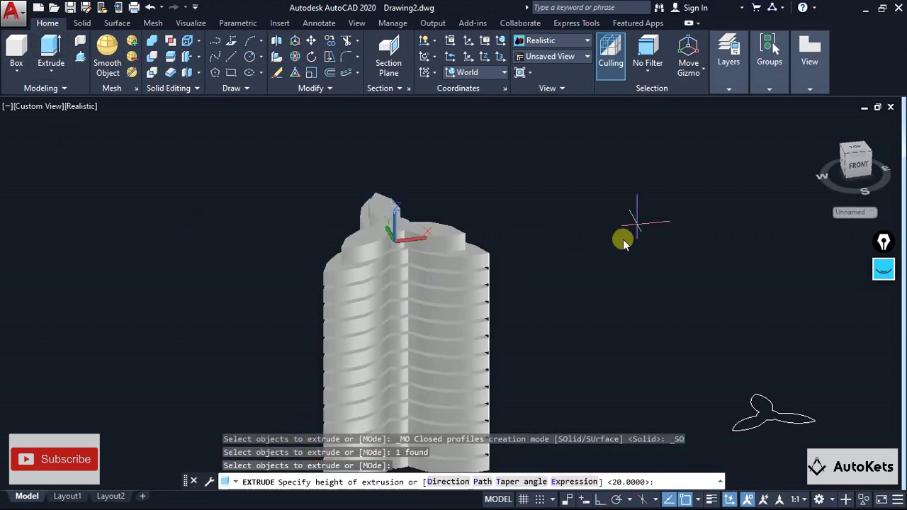
click(660, 474)
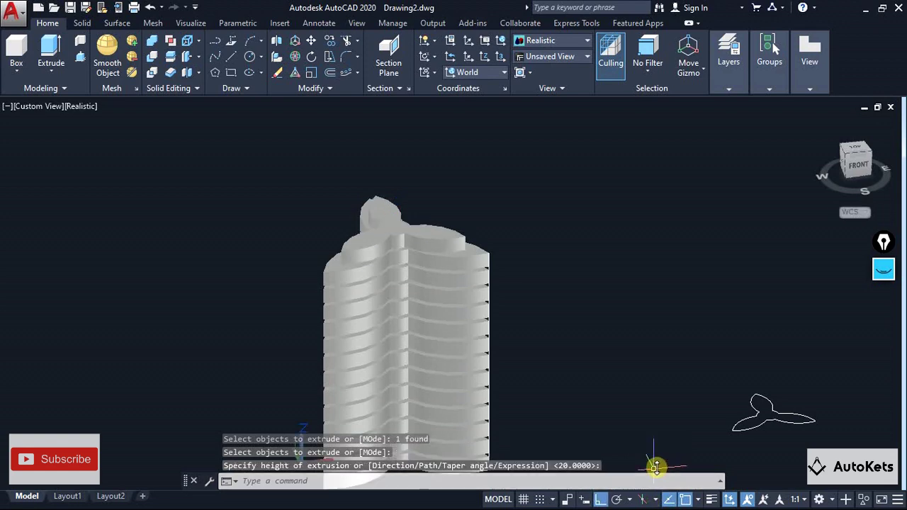
- Draw a vertical line 300 long upward in Z from the outer lobe tip of the new slab on top of the first tier
click(240, 59)
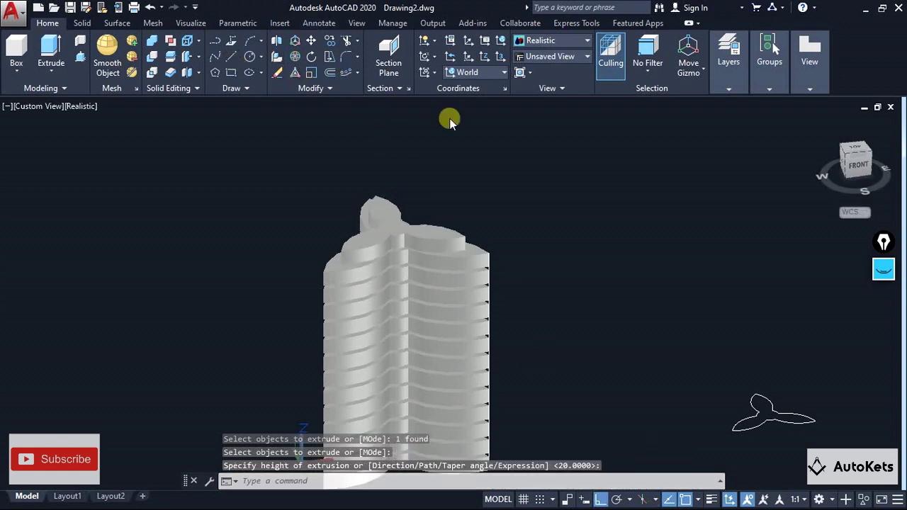
click(465, 247)
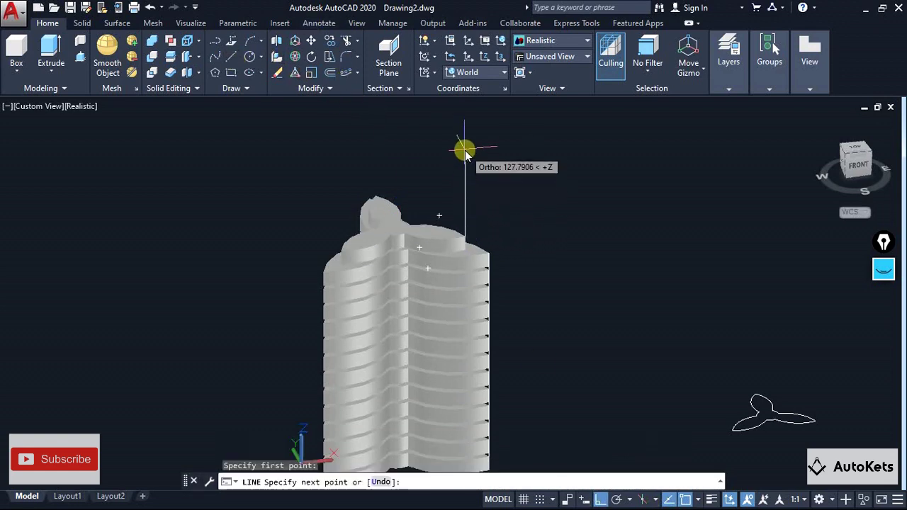
text(300)
key(Return)
scroll(539, 244, down, 3)
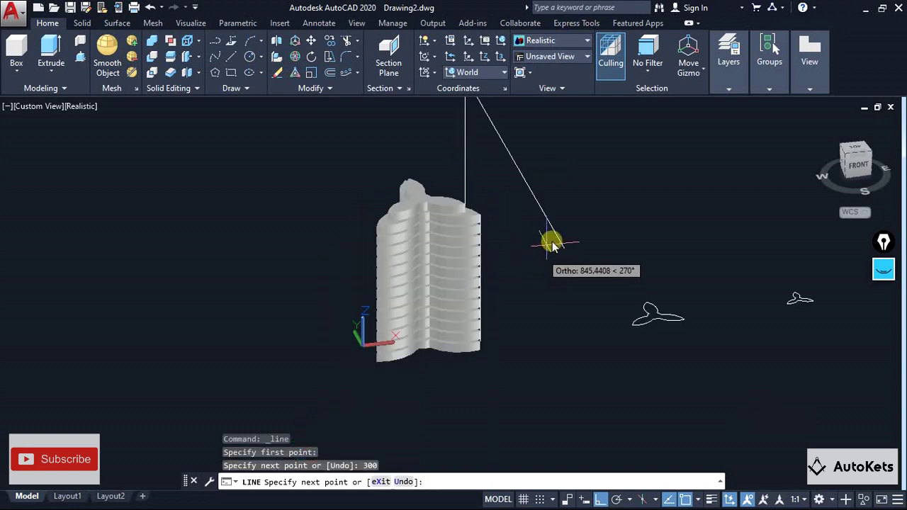
key(Escape)
scroll(505, 196, down, 3)
scroll(414, 253, up, 2)
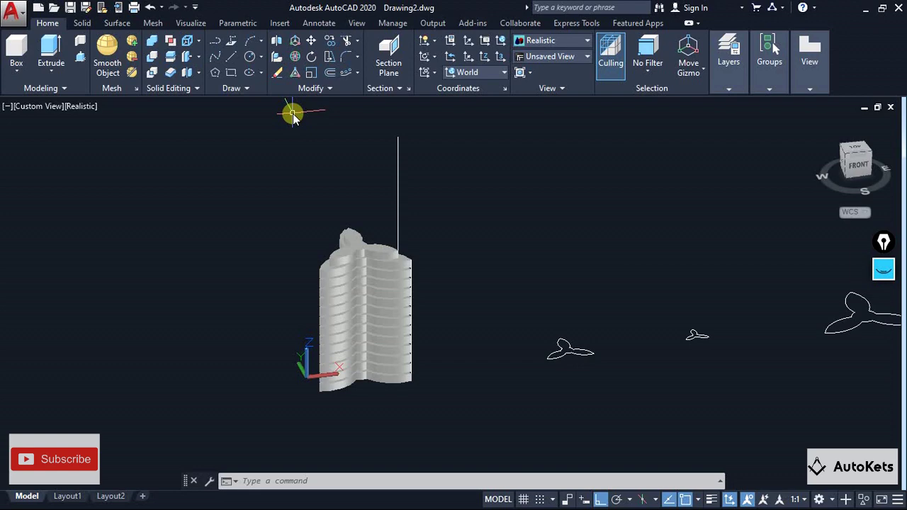
- Create a path array of the second-tier slab along its vertical line with a spacing of 25 between items
click(345, 75)
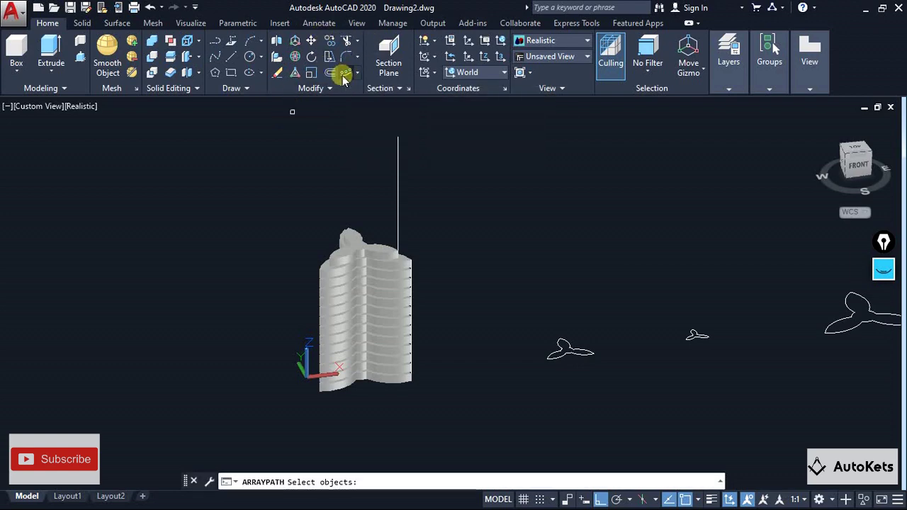
click(344, 259)
key(Return)
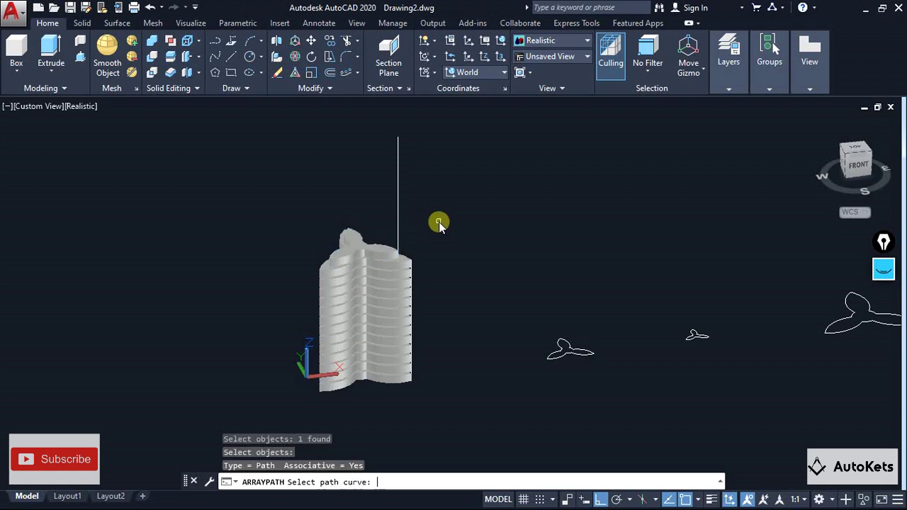
click(399, 226)
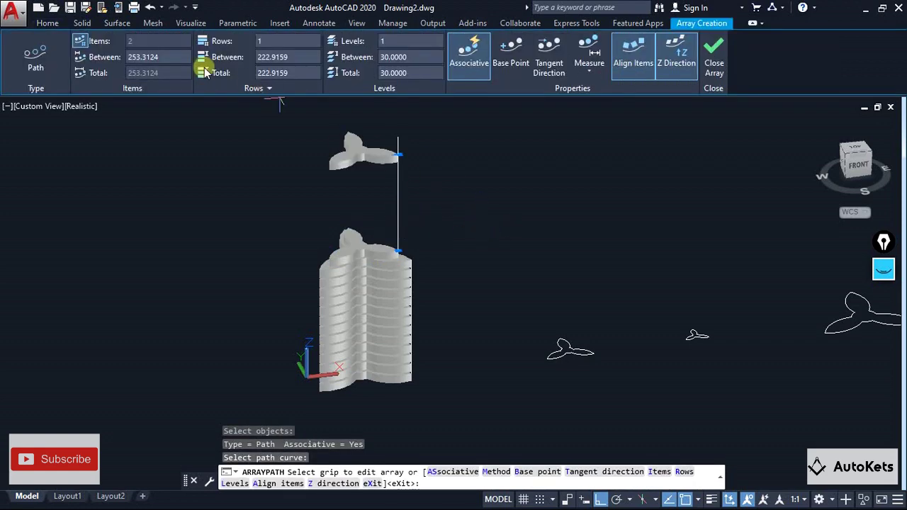
click(155, 57)
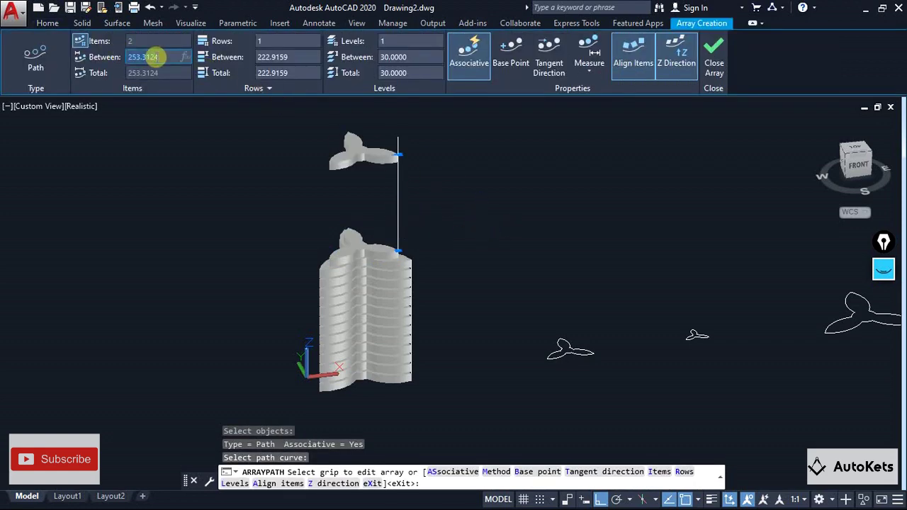
text(25)
key(Return)
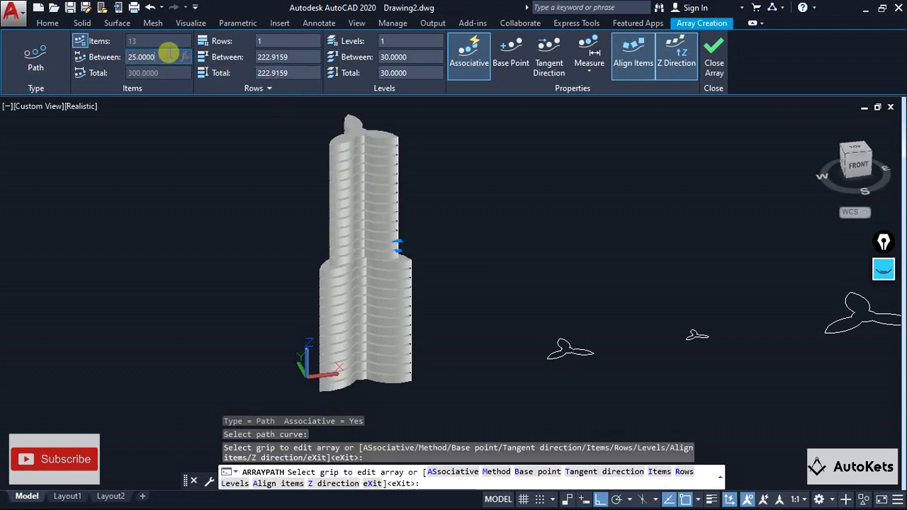
- Try a spacing of 20 between the second tier's array items and check the gaps between slabs
text(20)
key(Return)
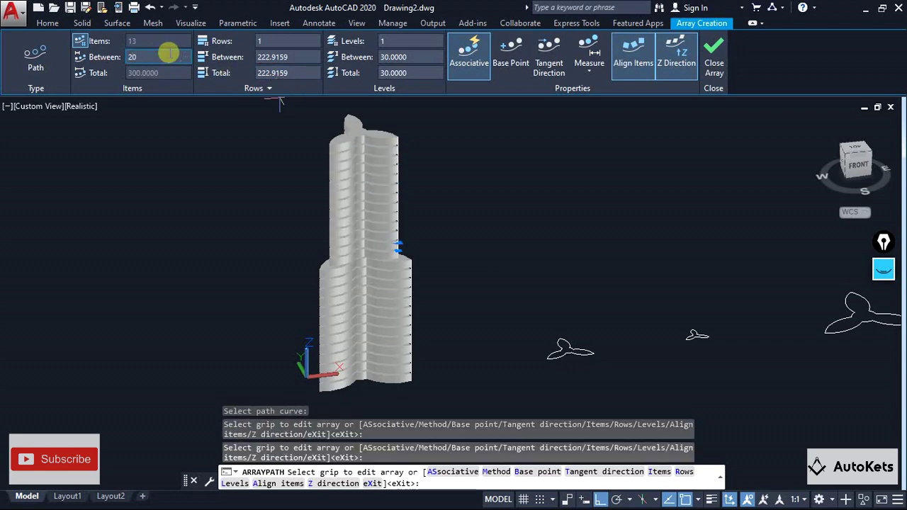
scroll(368, 152, up, 5)
scroll(368, 152, up, 2)
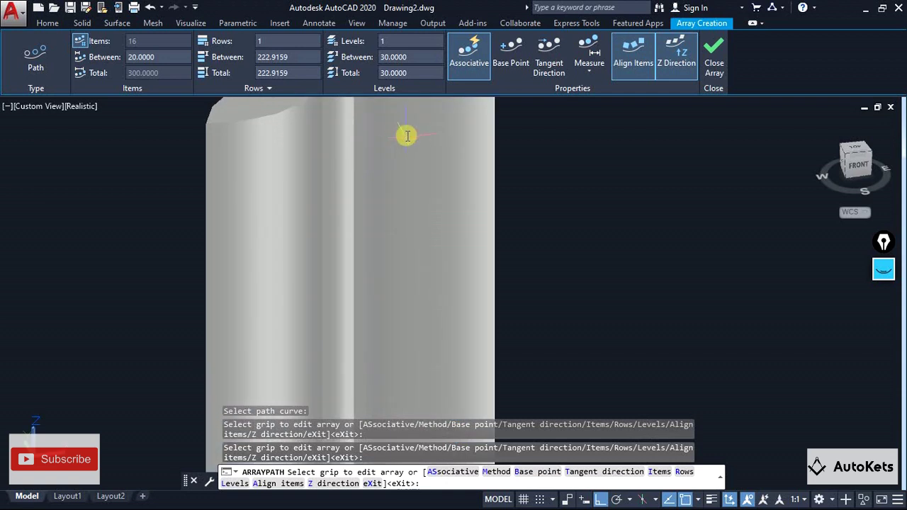
scroll(414, 183, down, 3)
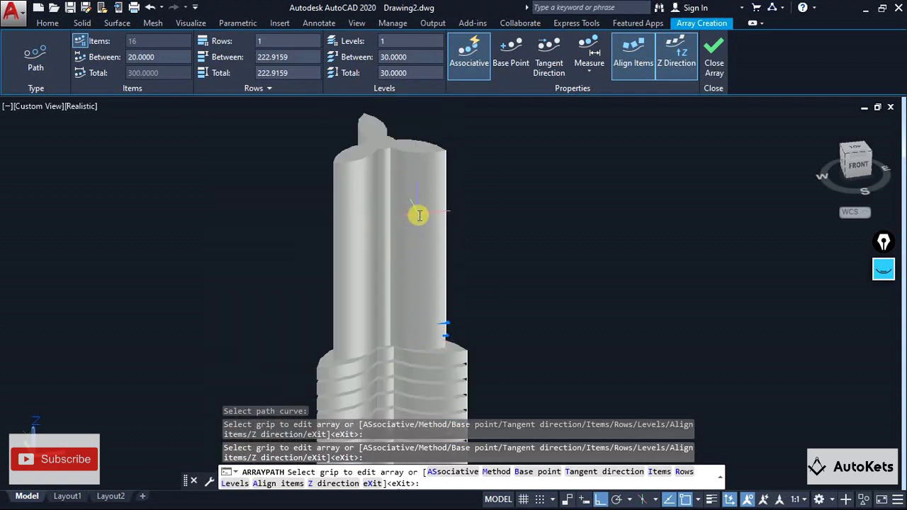
scroll(419, 219, down, 2)
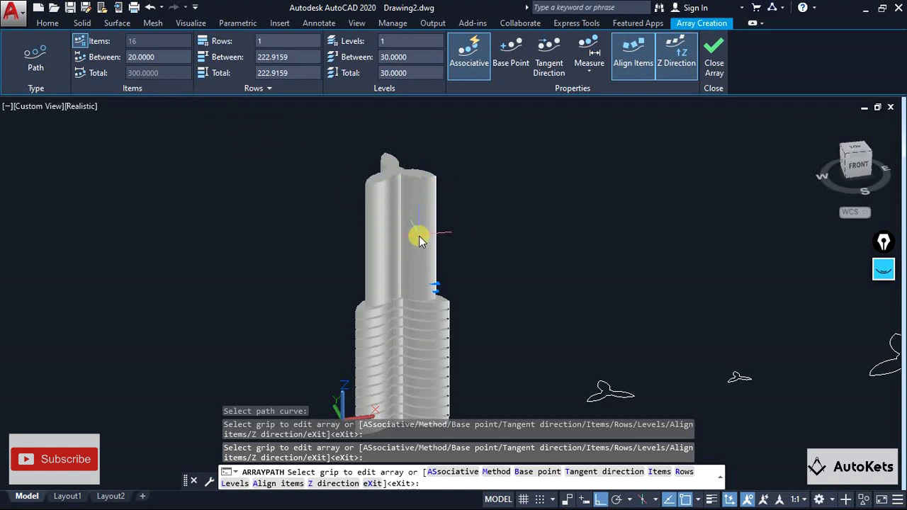
scroll(419, 236, up, 2)
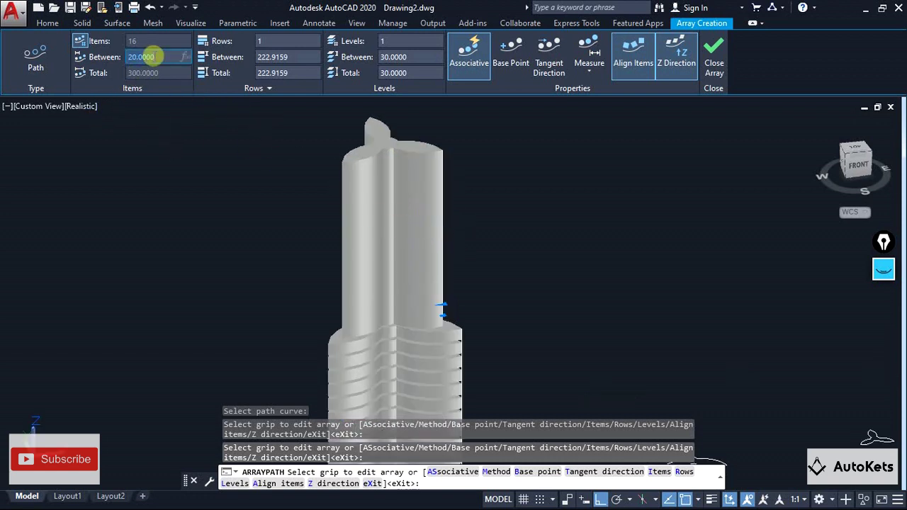
- Set the second tier's item spacing back to 25 and finish the array
click(153, 57)
text(25)
key(Return)
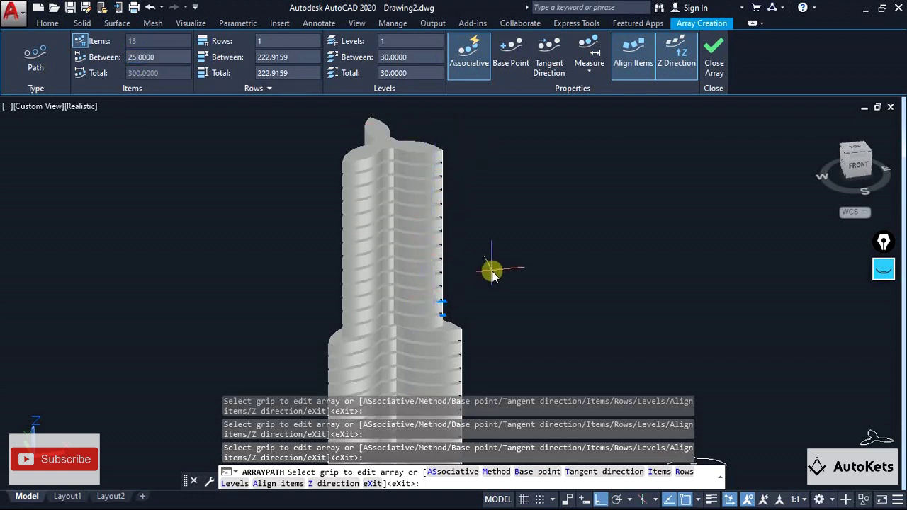
click(714, 62)
- Move the next smaller three-lobed profile, nearest the tower, from its center onto the center of the second tier's top face
scroll(413, 244, down, 3)
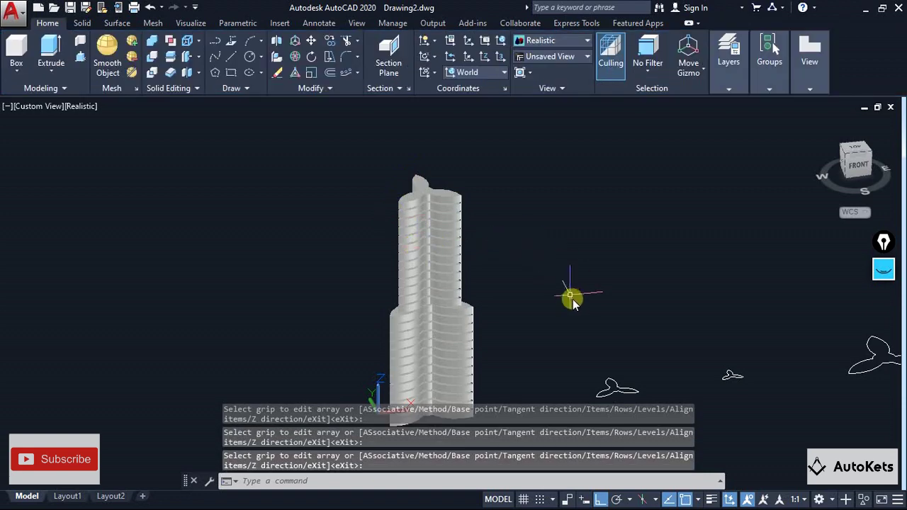
scroll(573, 300, down, 2)
middle_drag(572, 300, 436, 259)
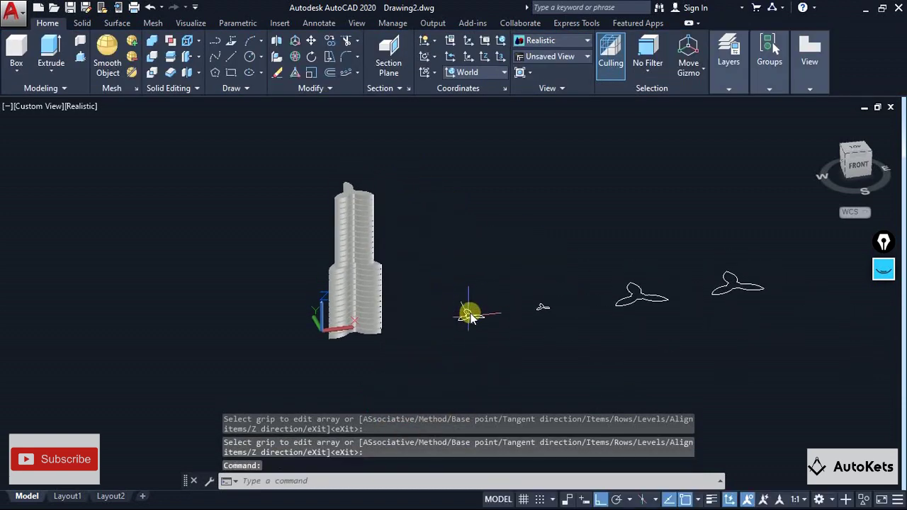
scroll(469, 315, up, 2)
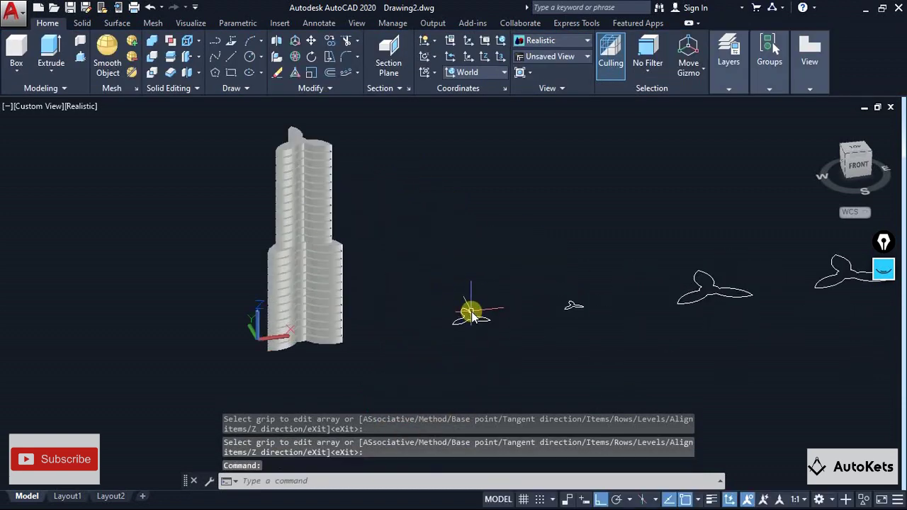
click(311, 42)
scroll(442, 283, up, 4)
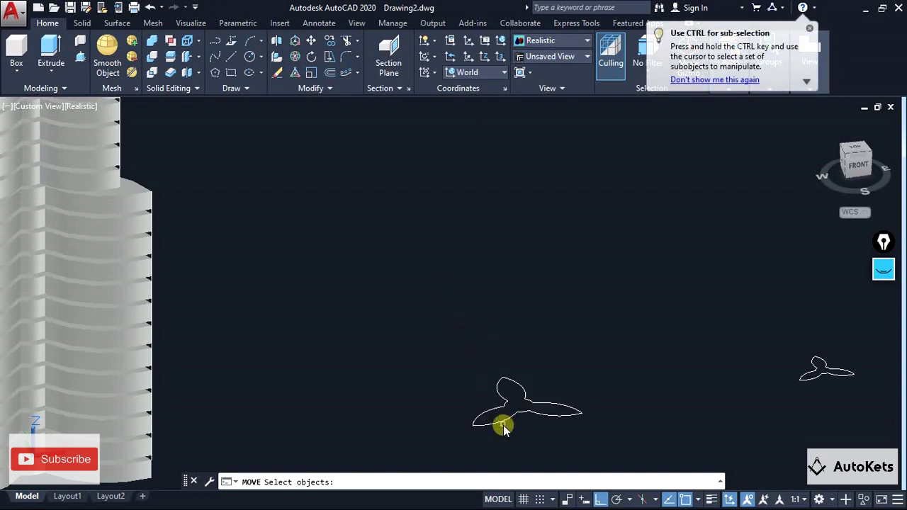
click(500, 419)
key(Return)
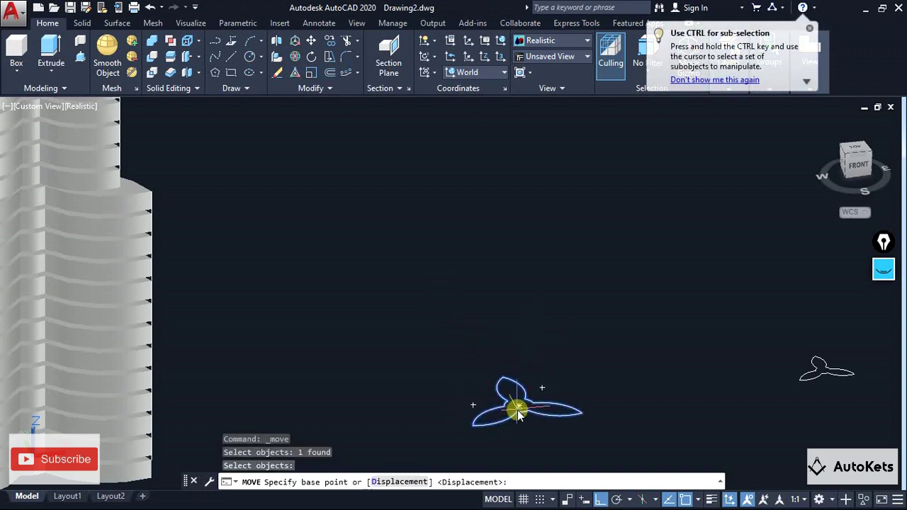
click(521, 411)
middle_drag(334, 304, 637, 411)
scroll(429, 219, down, 5)
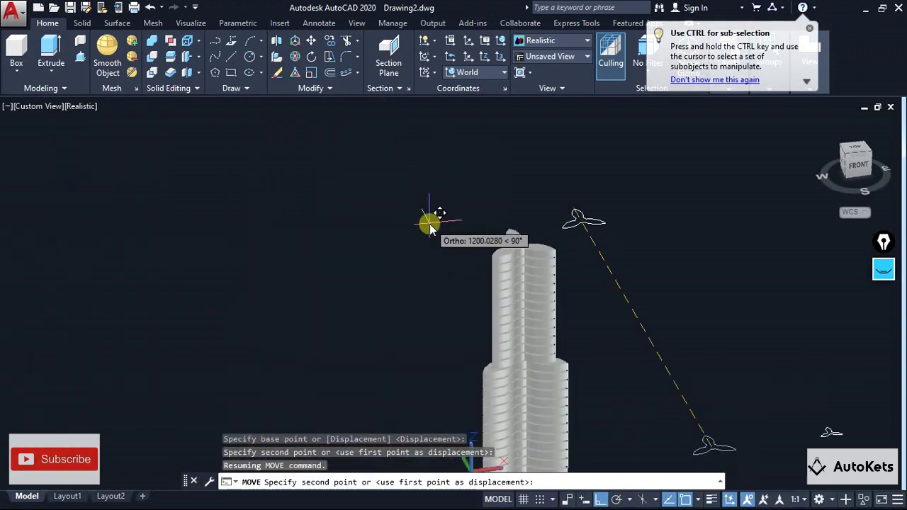
scroll(567, 294, up, 3)
scroll(405, 239, up, 2)
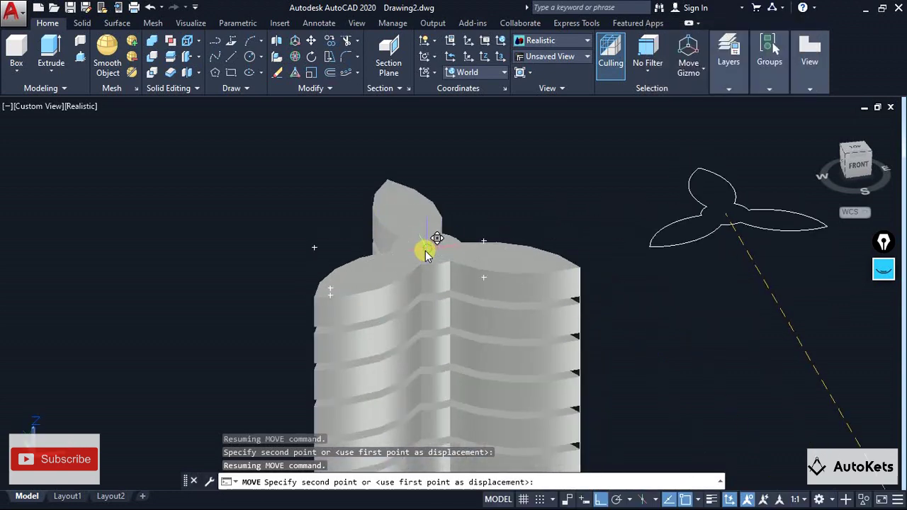
click(433, 256)
scroll(405, 225, down, 2)
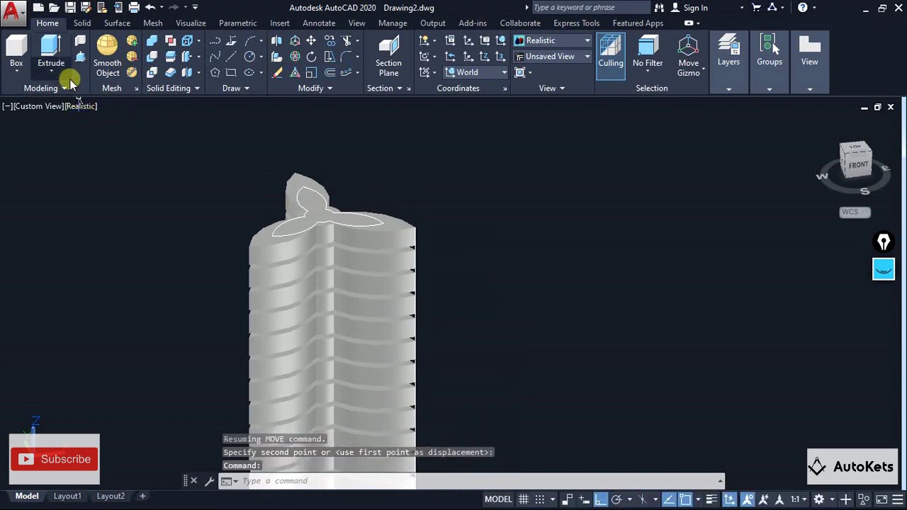
click(51, 50)
click(296, 235)
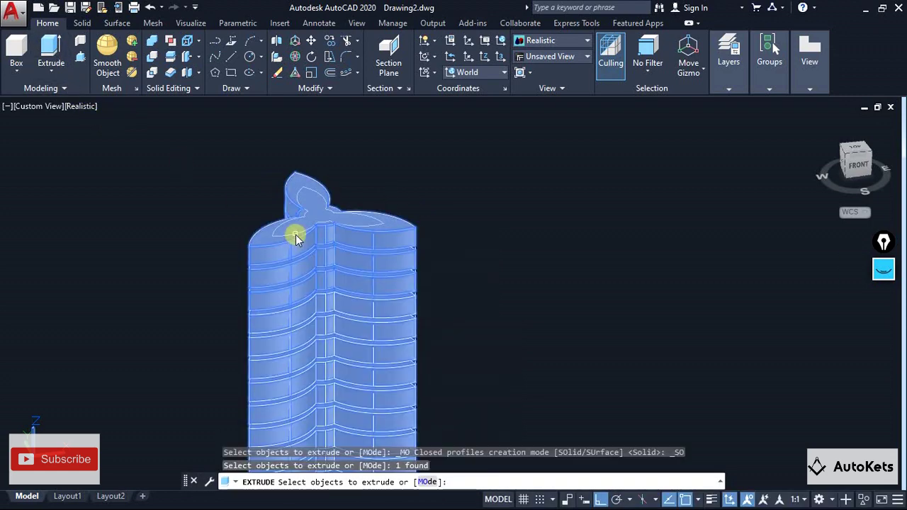
key(Escape)
- Extrude the three-lobed profile on the second tier's top face to a height of 20
click(50, 47)
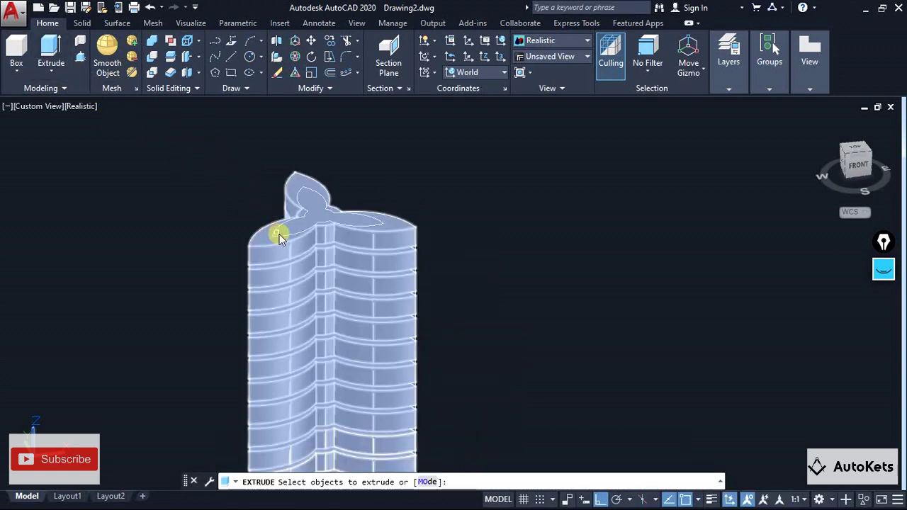
key(Return)
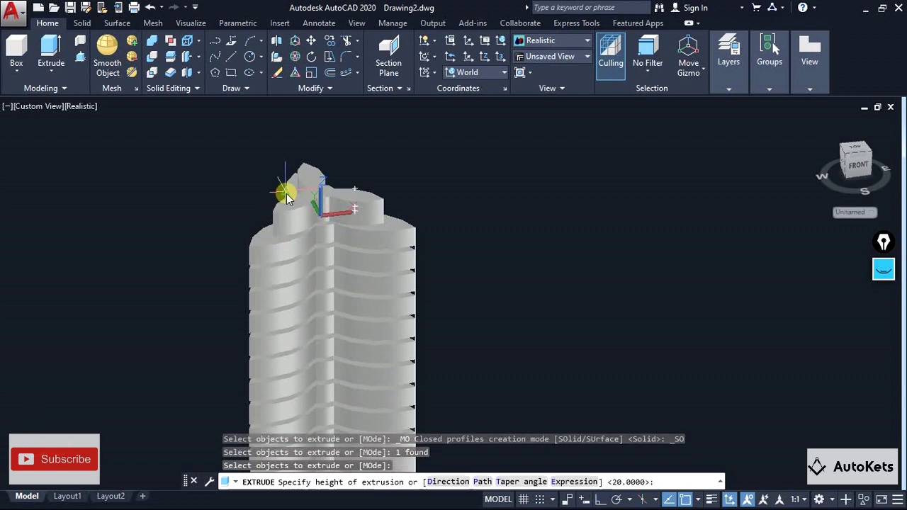
text(20)
key(Return)
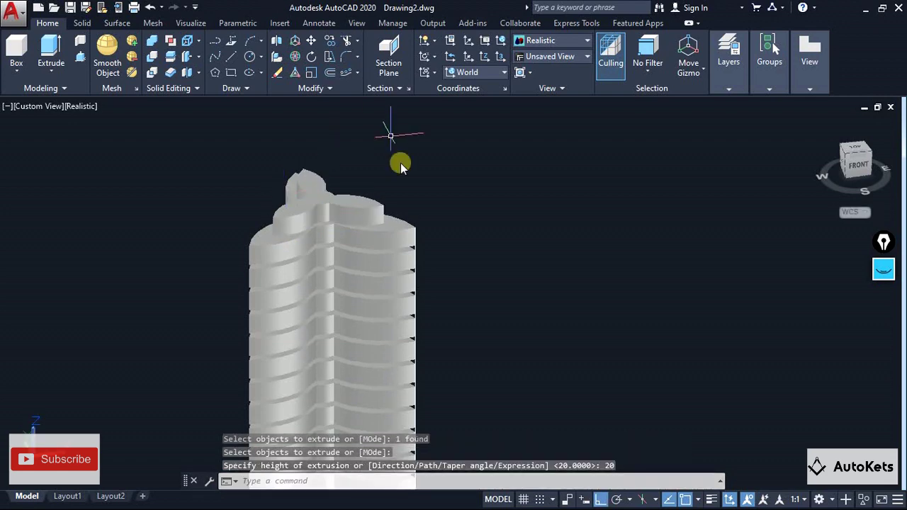
- Draw a vertical line 300 long upward in Z from the outer lobe tip of the third-tier slab
scroll(399, 177, down, 2)
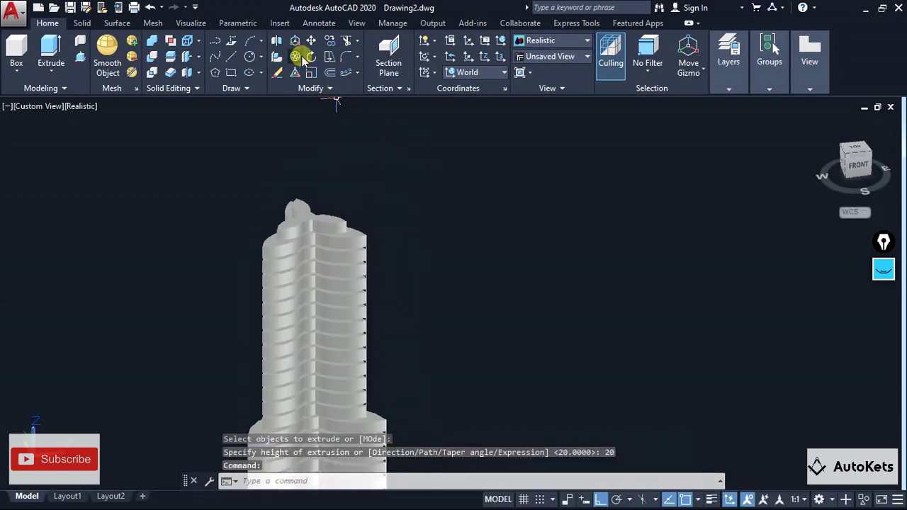
click(231, 42)
click(346, 225)
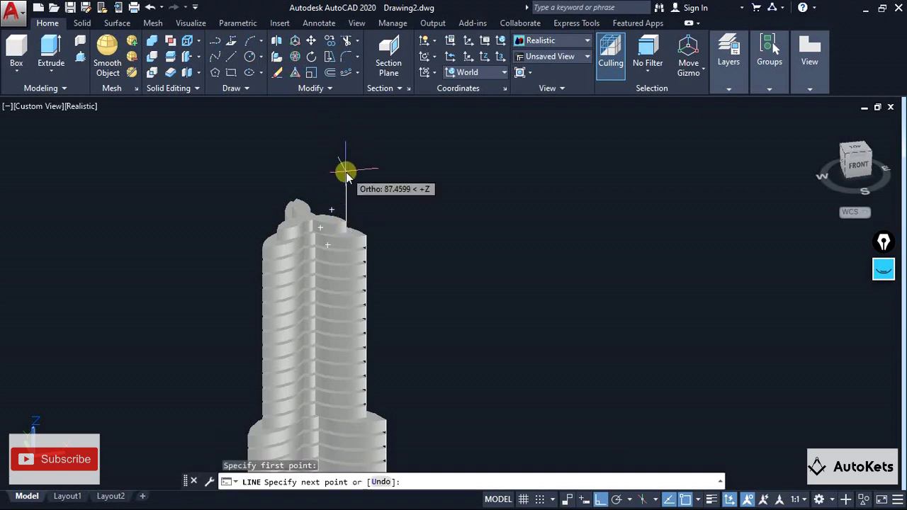
text(300)
key(Return)
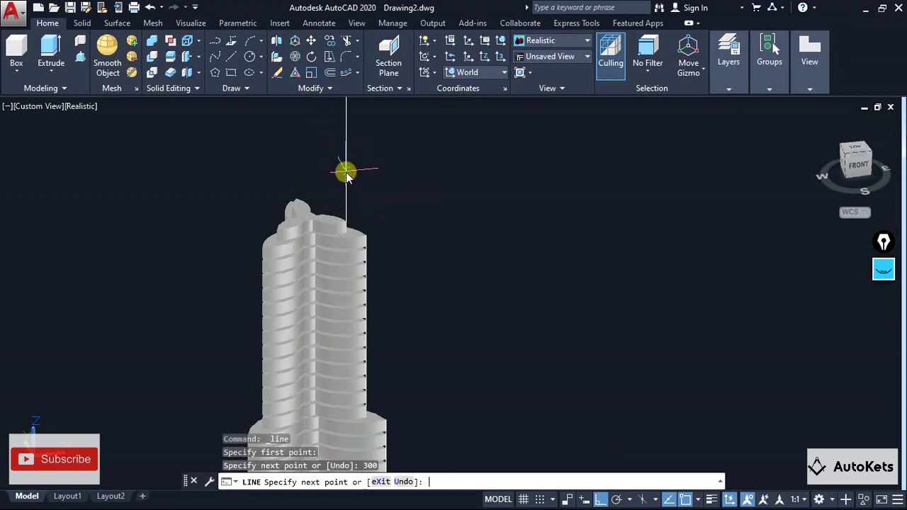
- Array the third-tier slab along the vertical 300 line with an item spacing of 25
scroll(399, 227, down, 5)
key(Escape)
scroll(337, 177, up, 5)
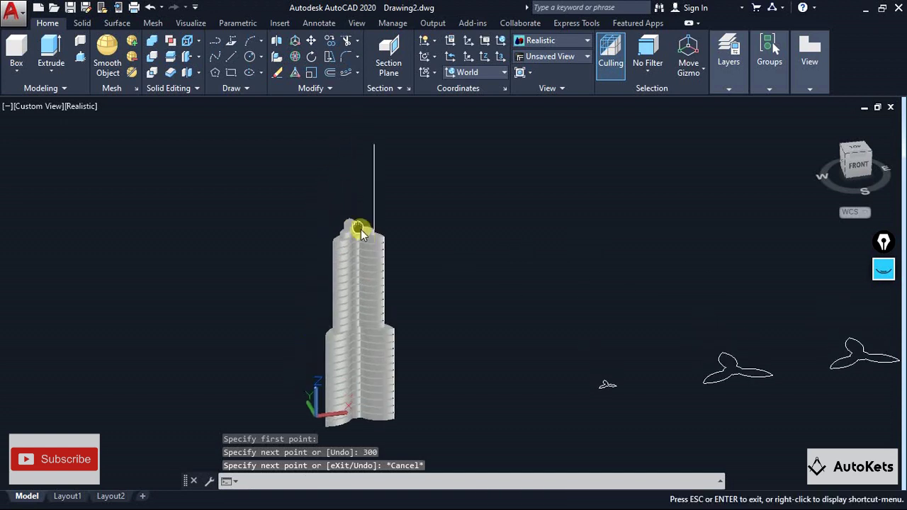
click(340, 73)
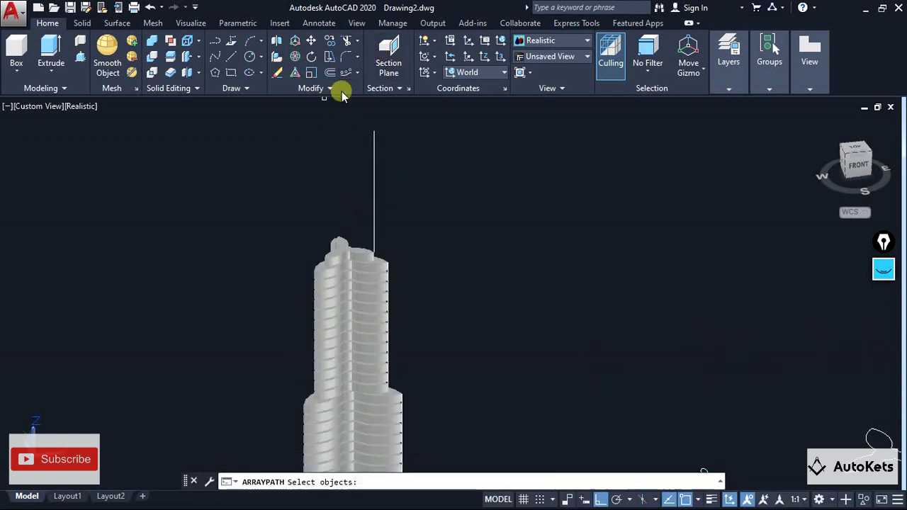
click(332, 251)
key(Return)
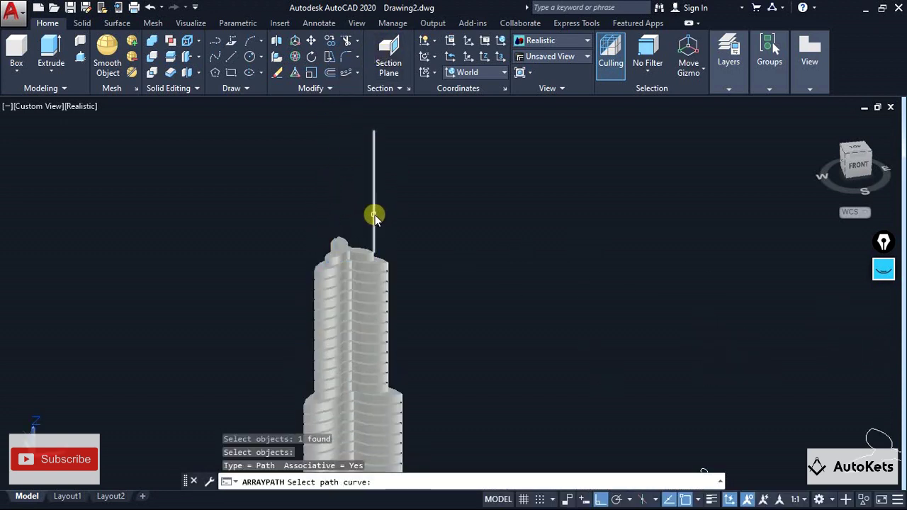
click(375, 214)
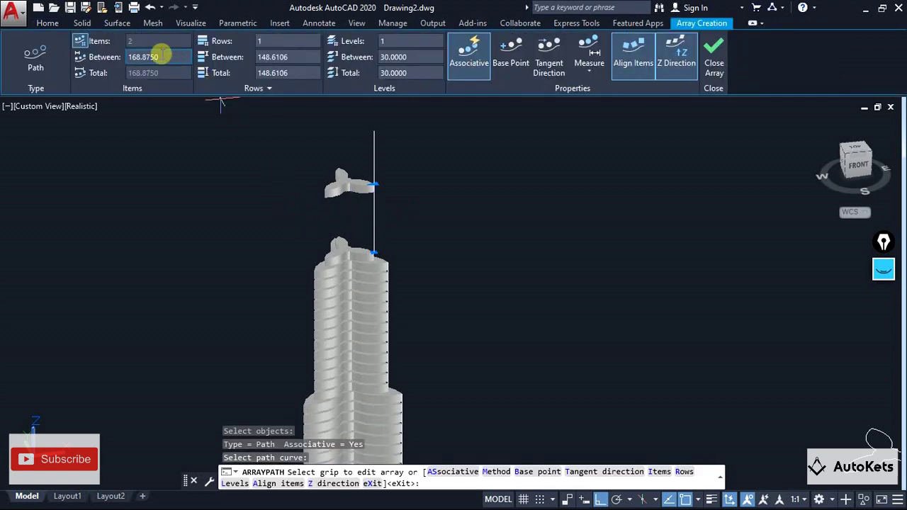
click(161, 55)
text(25)
key(Return)
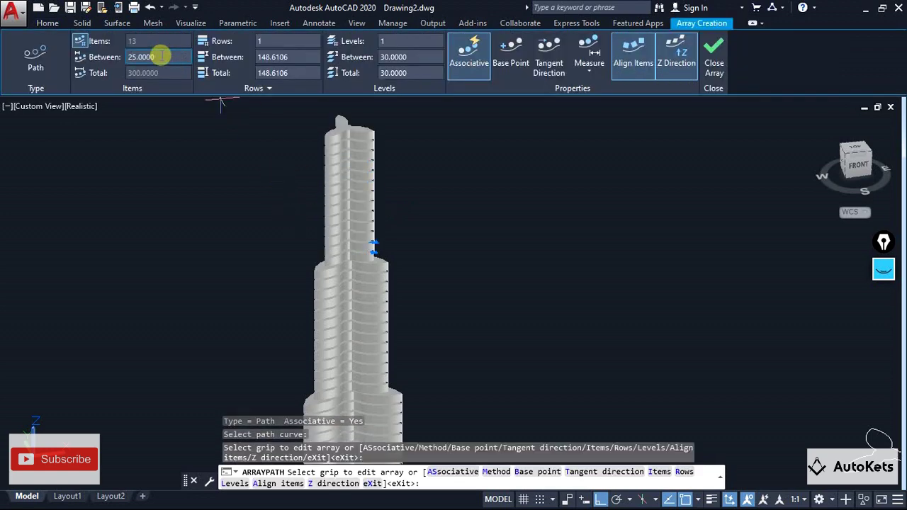
click(713, 56)
scroll(567, 184, down, 4)
scroll(539, 191, up, 5)
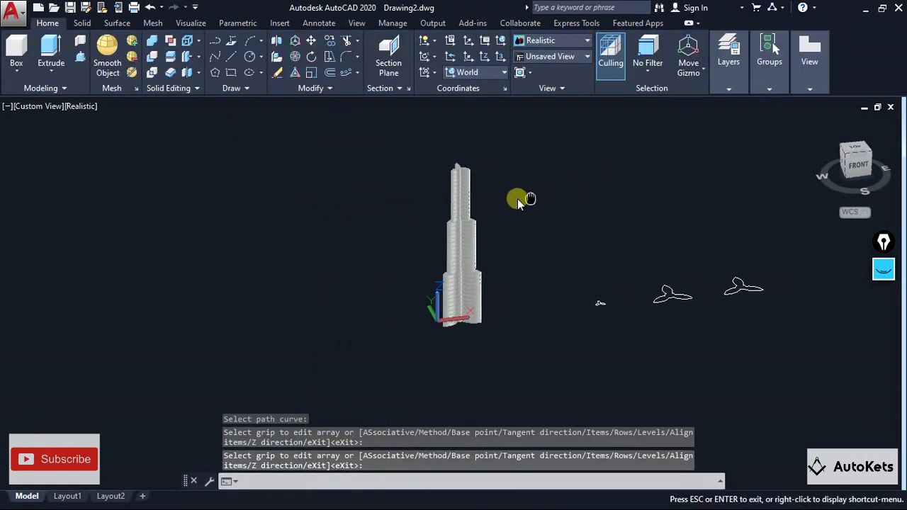
middle_drag(581, 357, 400, 195)
scroll(453, 248, up, 3)
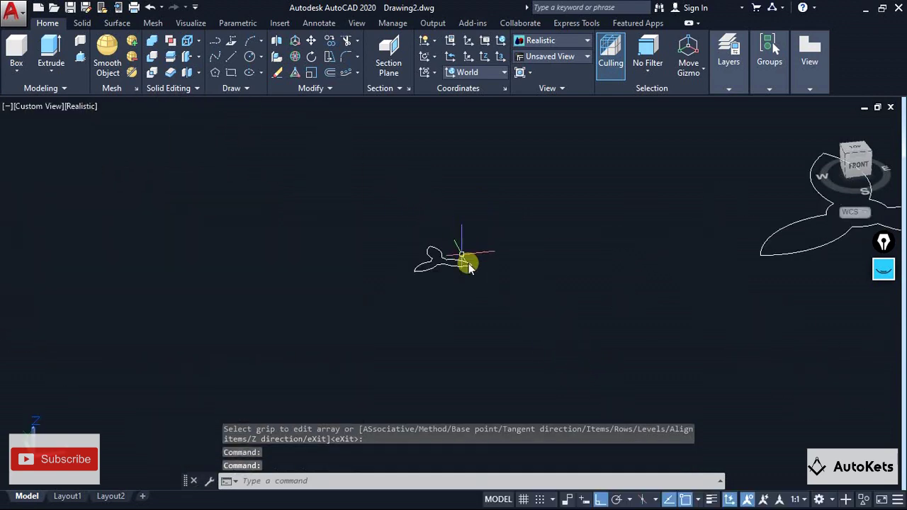
click(480, 277)
click(395, 239)
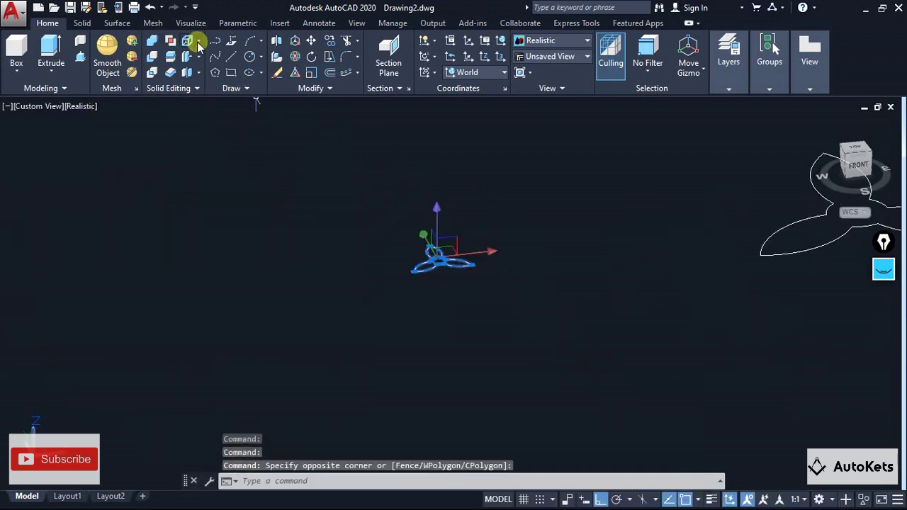
click(312, 41)
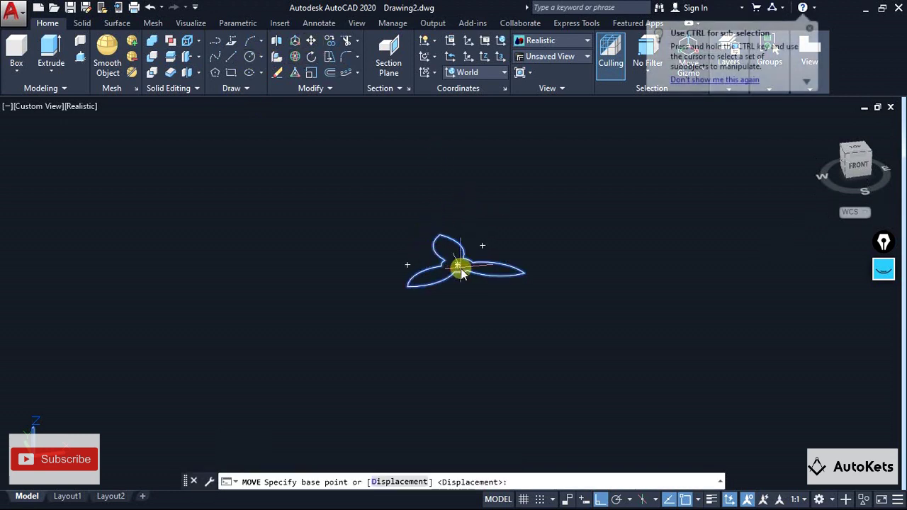
click(457, 263)
key(Escape)
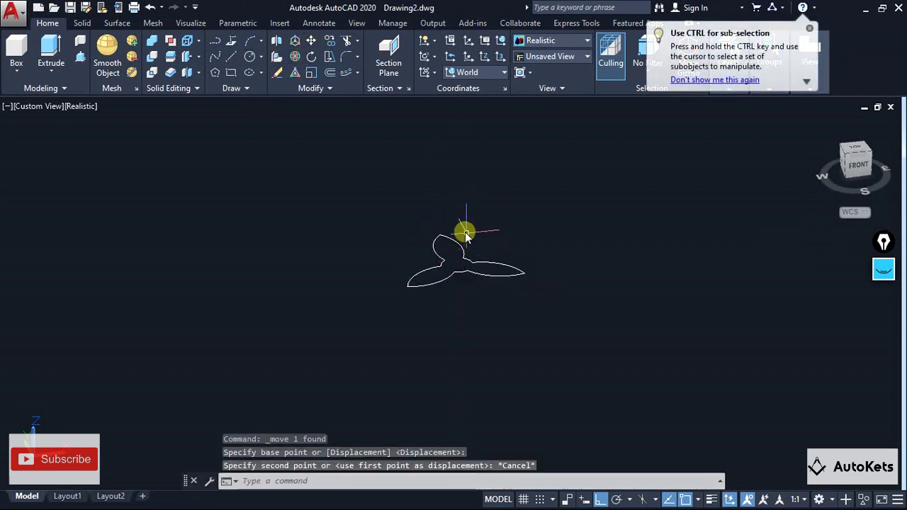
- Move the smallest three-lobed profile from its center onto the center of the third tier's top face
click(311, 41)
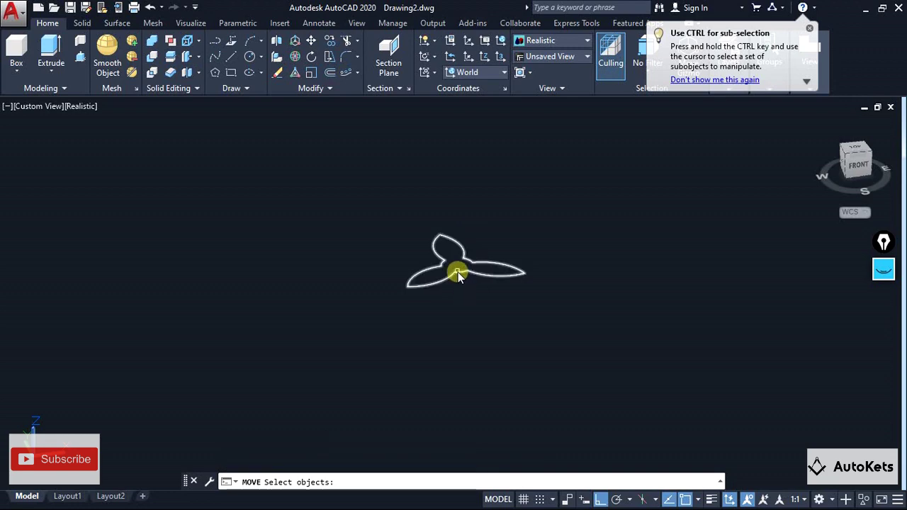
click(457, 265)
click(457, 263)
scroll(445, 314, down, 2)
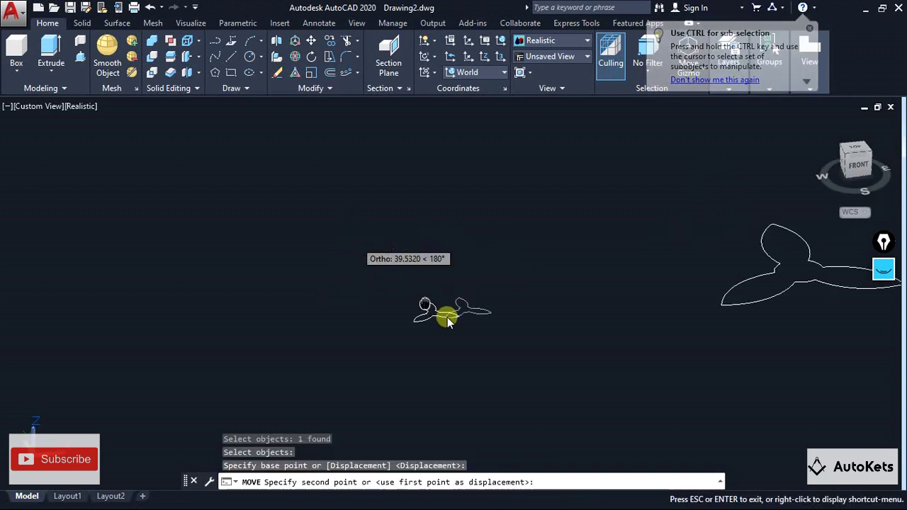
middle_drag(445, 314, 677, 410)
scroll(470, 255, down, 2)
middle_drag(470, 255, 635, 385)
scroll(469, 186, down, 3)
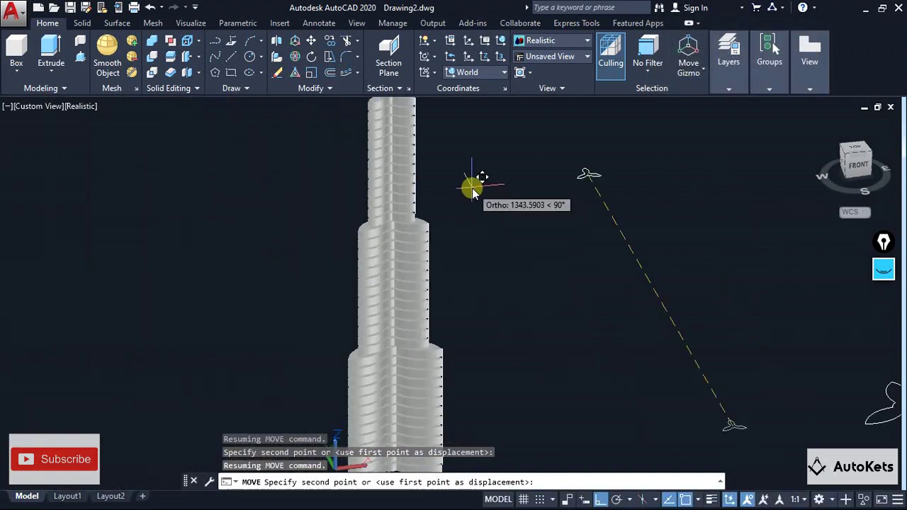
middle_drag(470, 186, 464, 337)
scroll(389, 217, up, 3)
scroll(286, 146, up, 2)
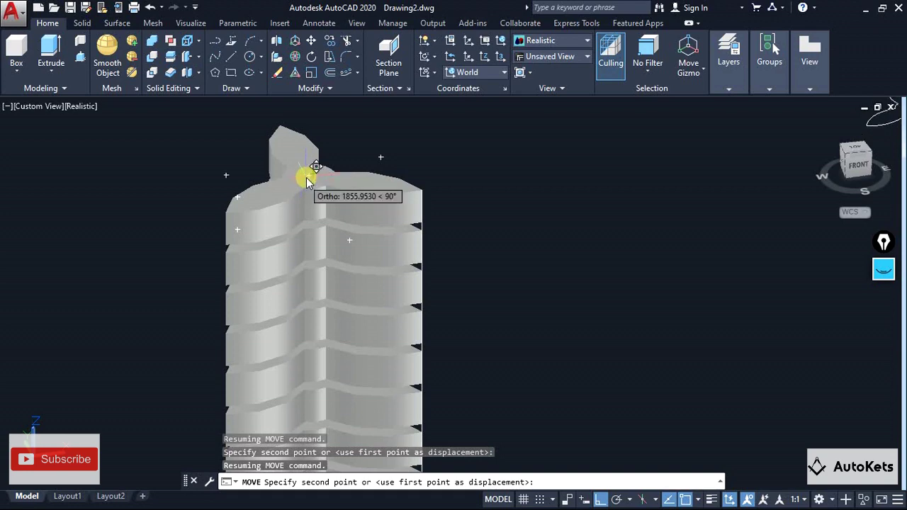
shift+middle_drag(310, 172, 376, 182)
key(Escape)
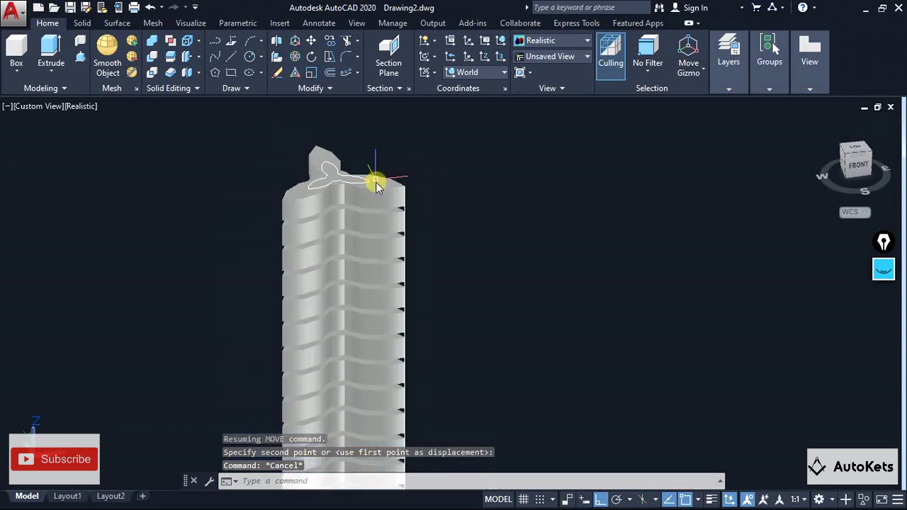
click(51, 48)
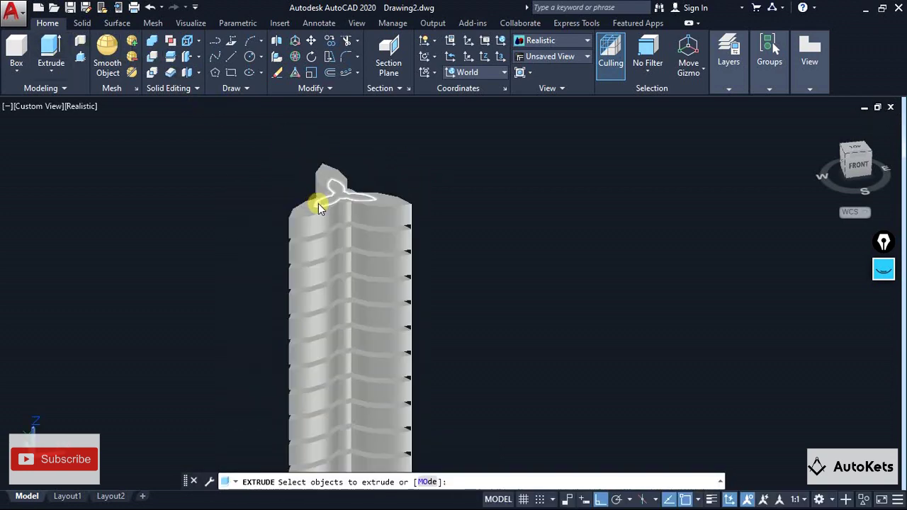
click(321, 208)
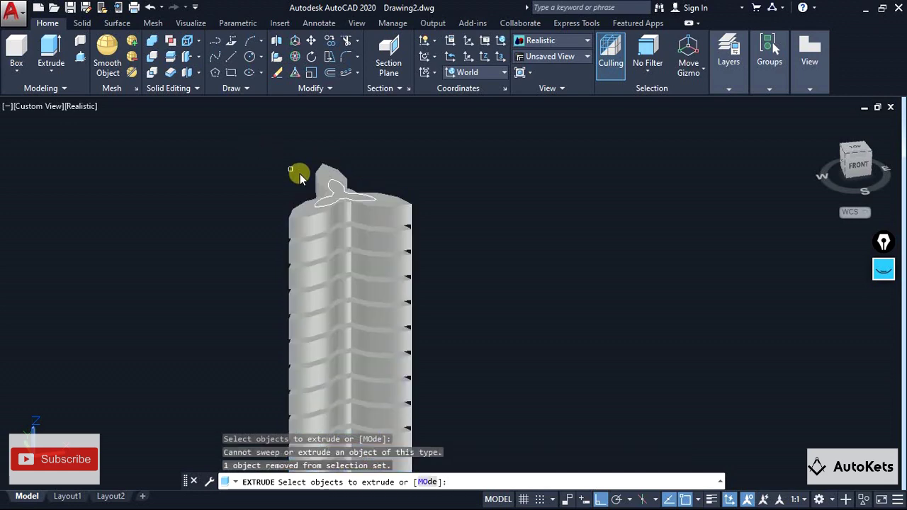
key(Escape)
- Extrude the smallest three-lobed profile on the third tier's top face to a height of 20
key(Return)
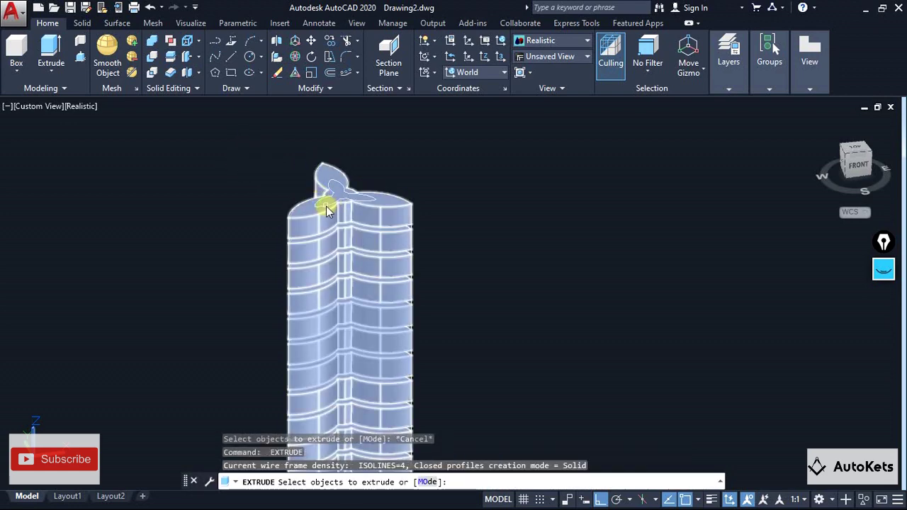
click(325, 207)
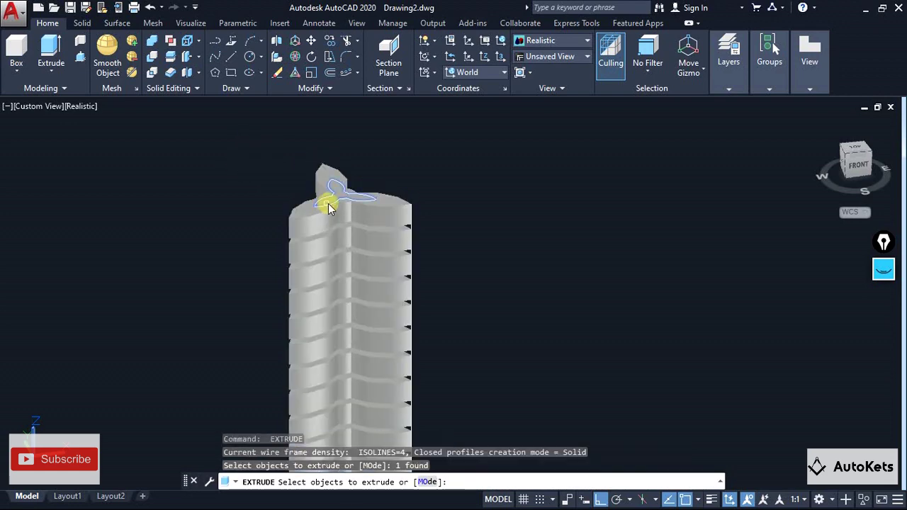
key(Return)
text(20)
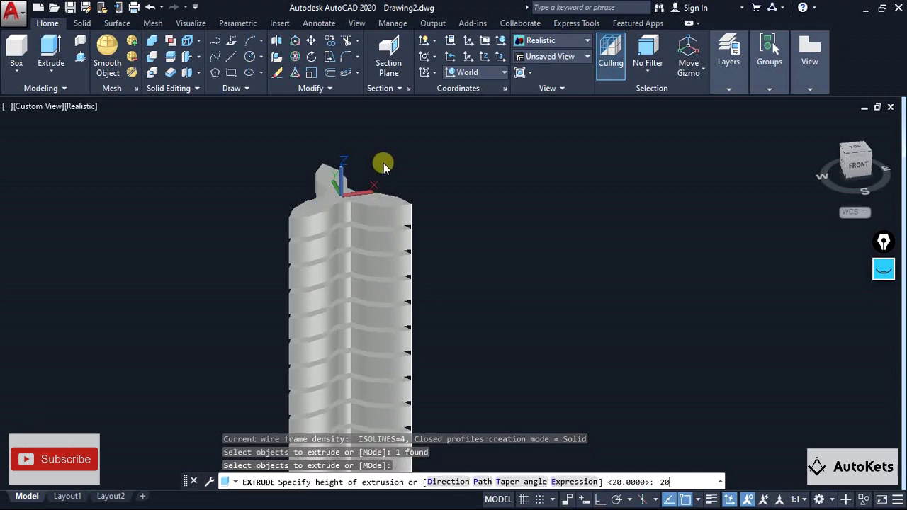
key(Return)
- Draw a vertical line 300 long upward in Z from the outer lobe tip of the fourth-tier slab
middle_drag(384, 163, 261, 234)
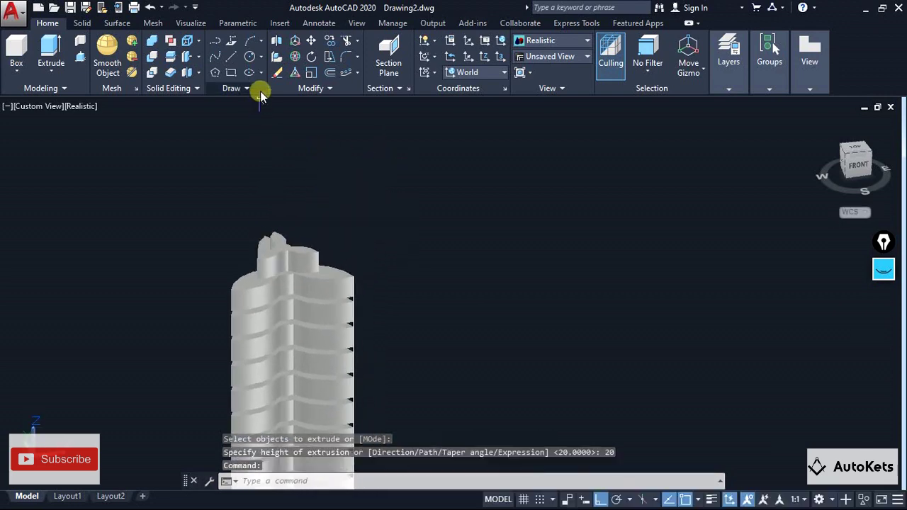
click(231, 58)
click(321, 254)
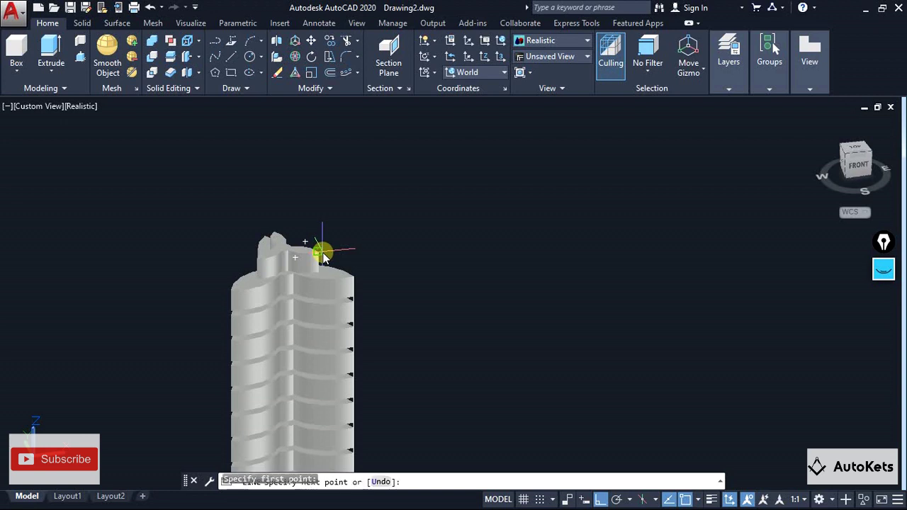
text(300)
key(Return)
key(Escape)
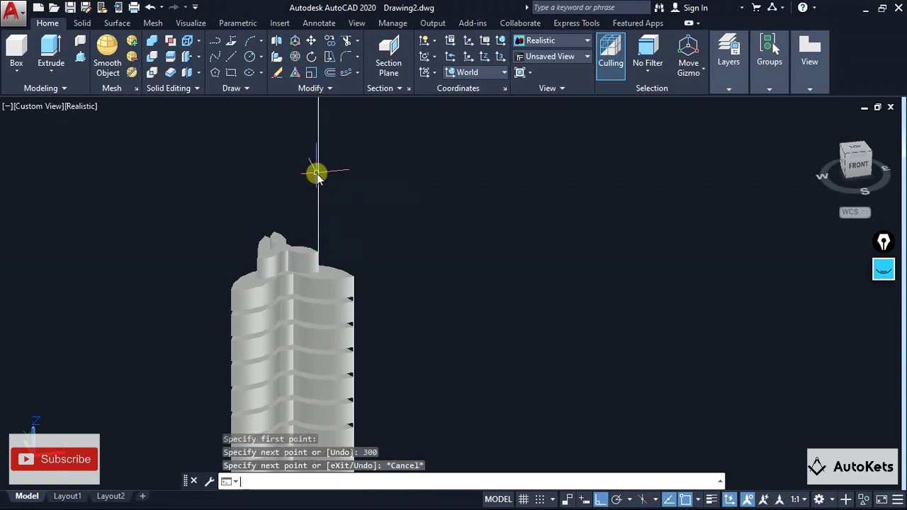
- Array the fourth-tier slab along its vertical line with an item spacing of 25
scroll(315, 177, down, 3)
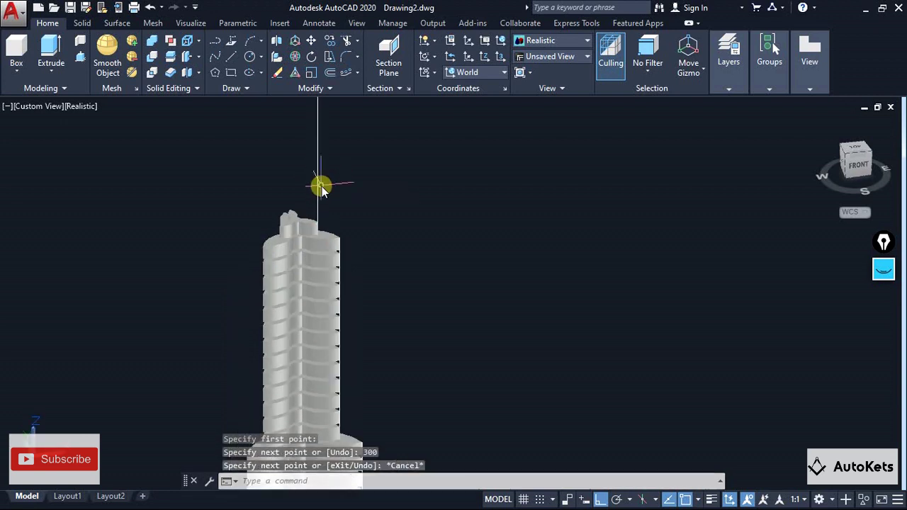
click(347, 72)
click(324, 306)
key(Return)
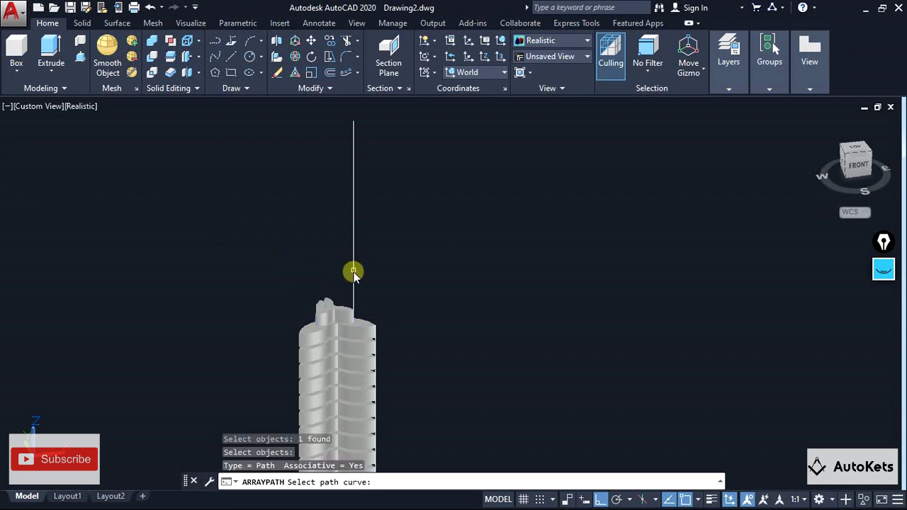
click(354, 273)
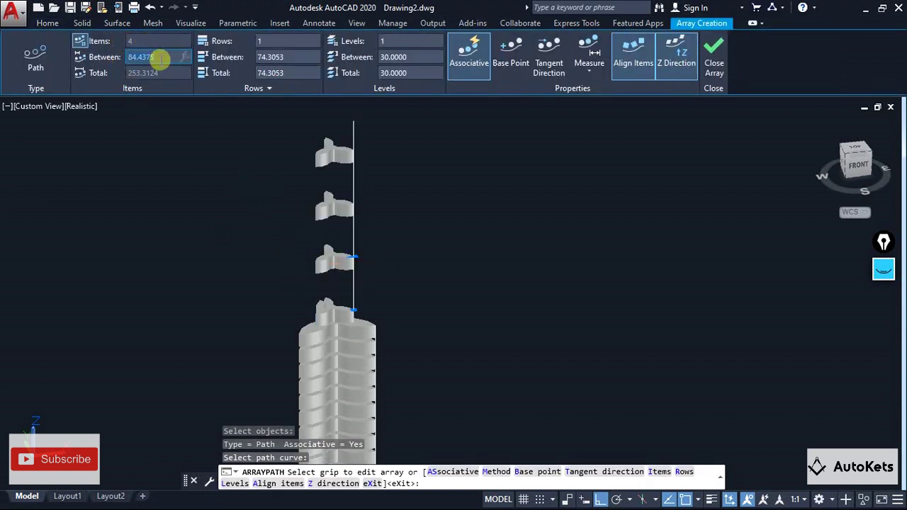
click(162, 60)
text(25)
key(Return)
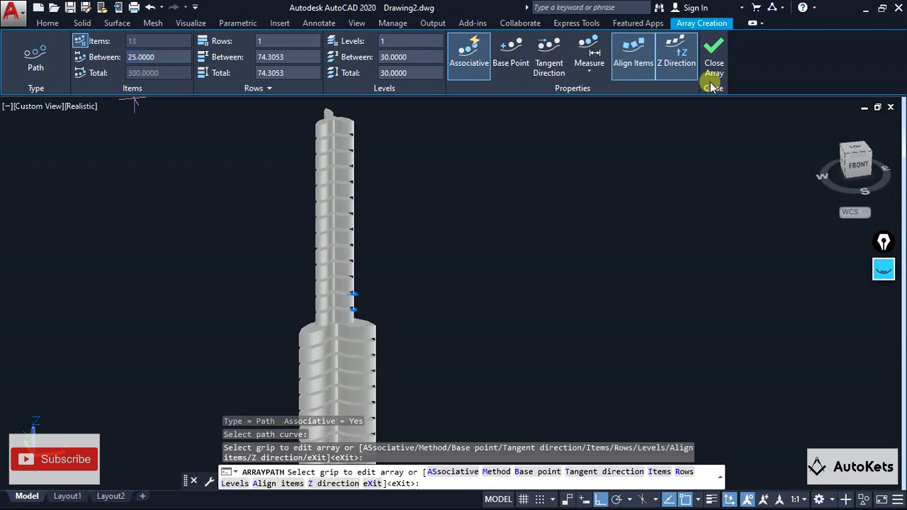
key(Return)
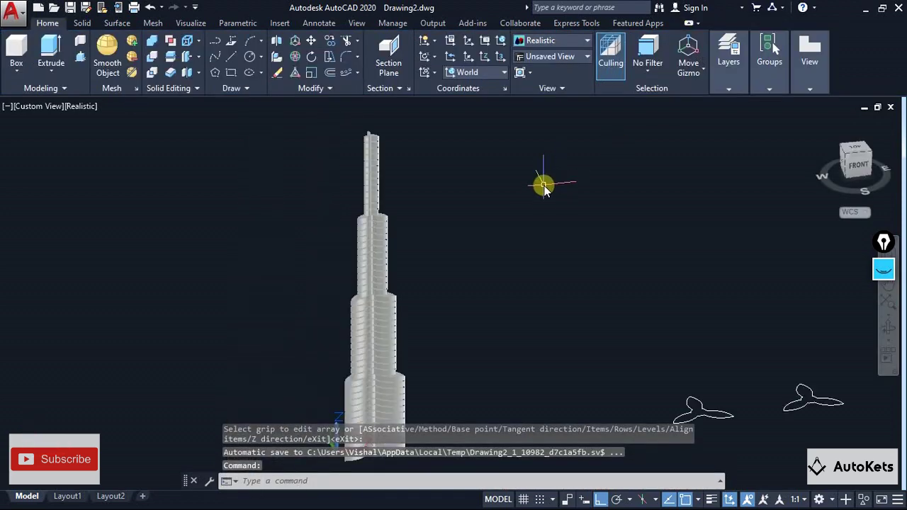
- Stretch the upper end of the fourth tier's vertical path line slightly above the tier's top
middle_drag(535, 198, 577, 188)
scroll(563, 188, down, 2)
scroll(562, 188, up, 2)
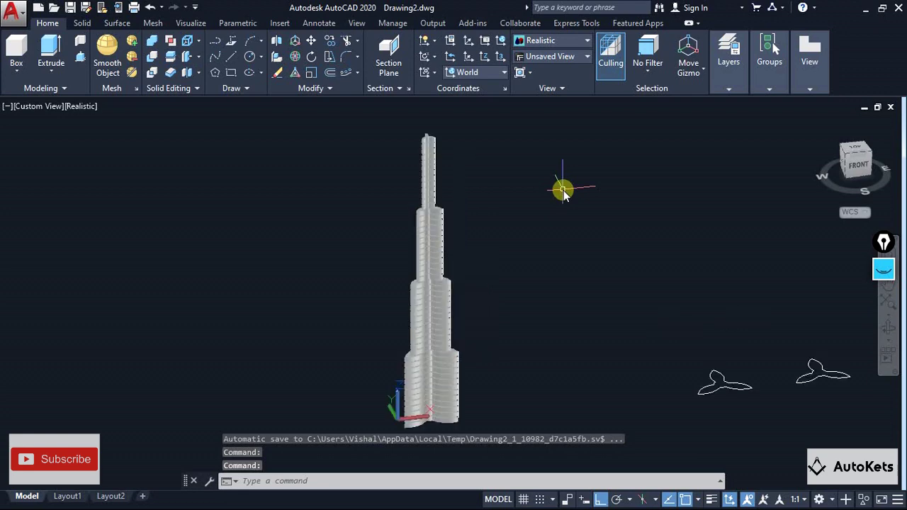
scroll(428, 143, up, 3)
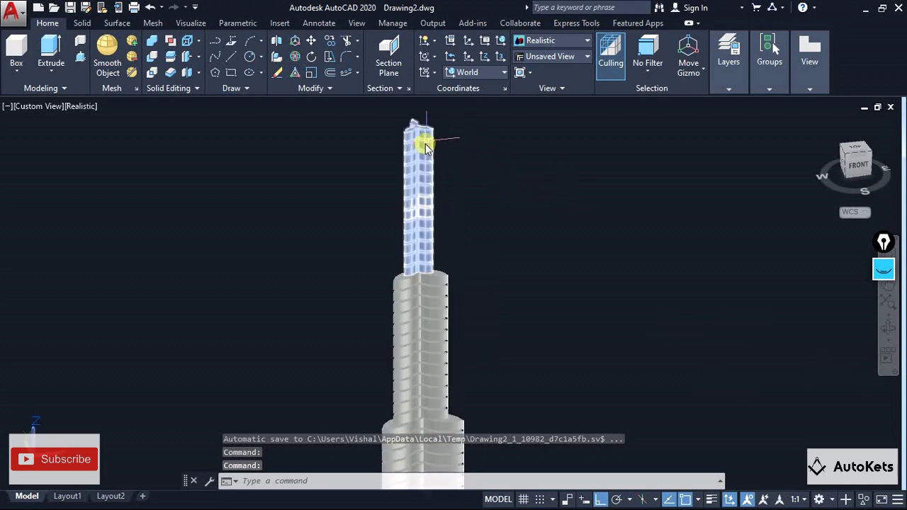
scroll(434, 140, up, 3)
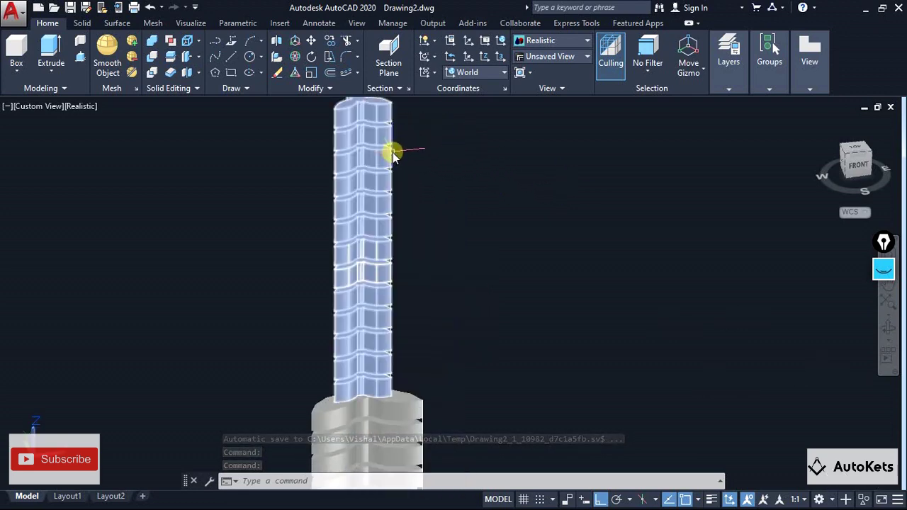
scroll(395, 150, up, 3)
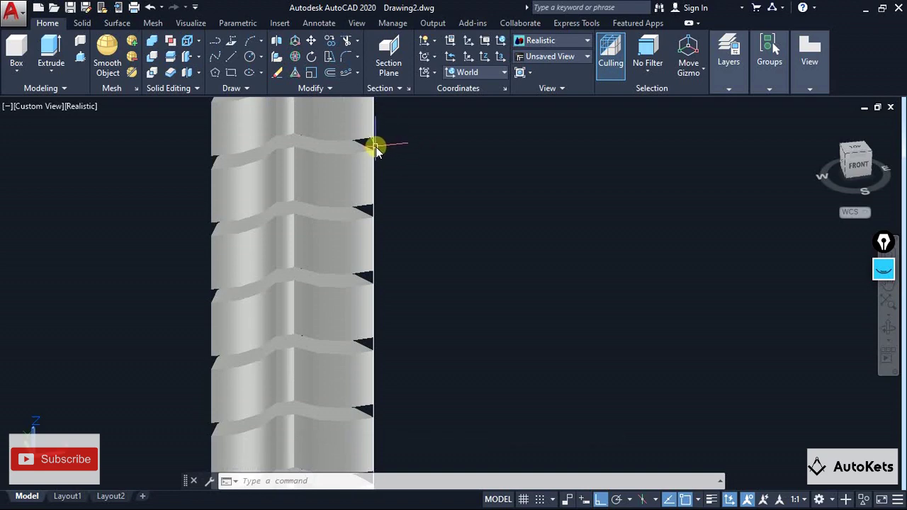
middle_drag(373, 142, 388, 168)
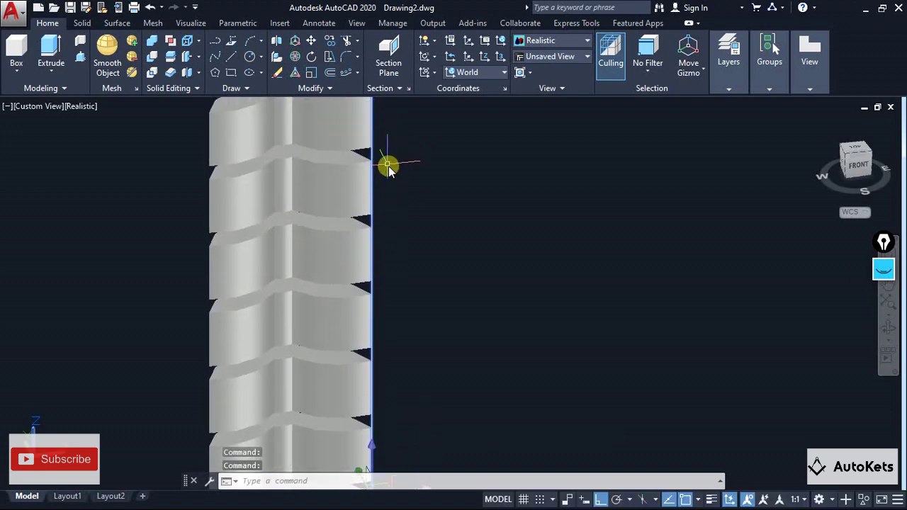
scroll(388, 168, down, 2)
click(378, 136)
click(381, 134)
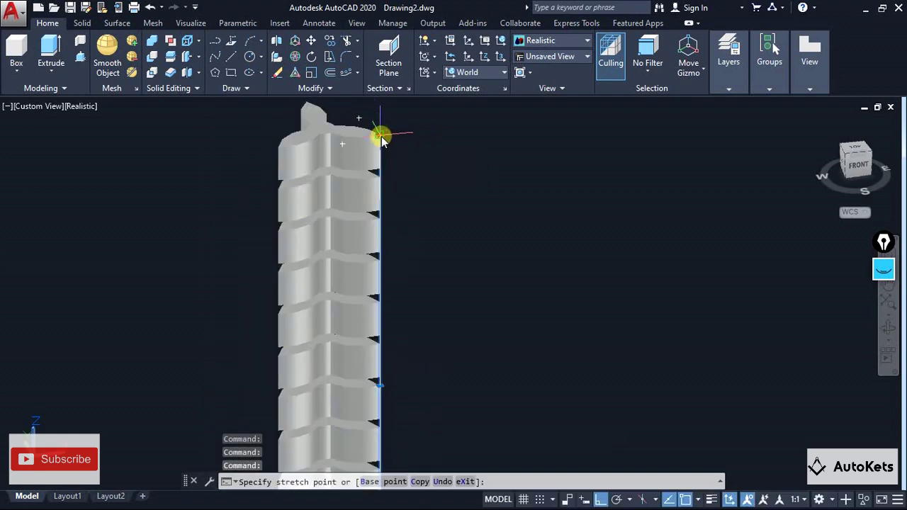
key(Escape)
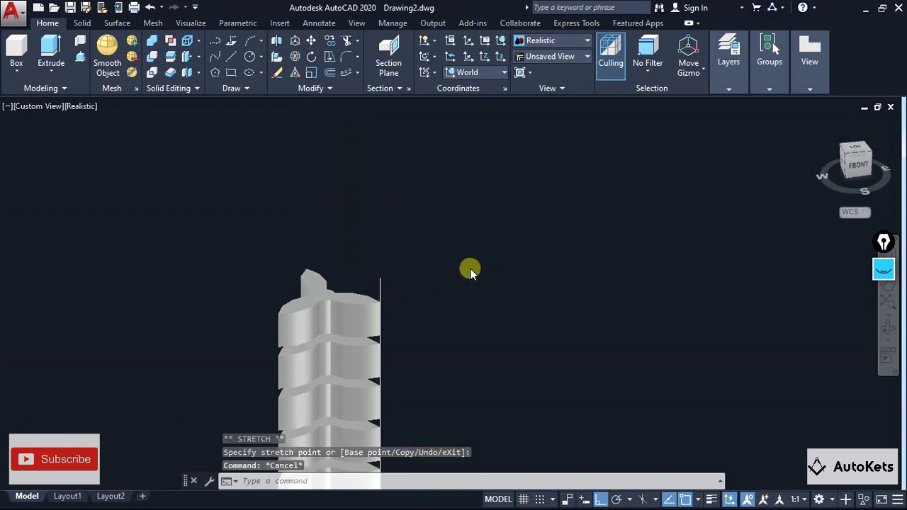
- Draw a circle centred on the top face of the fourth tier, roughly as wide as its central core
scroll(479, 276, down, 3)
middle_drag(486, 279, 432, 210)
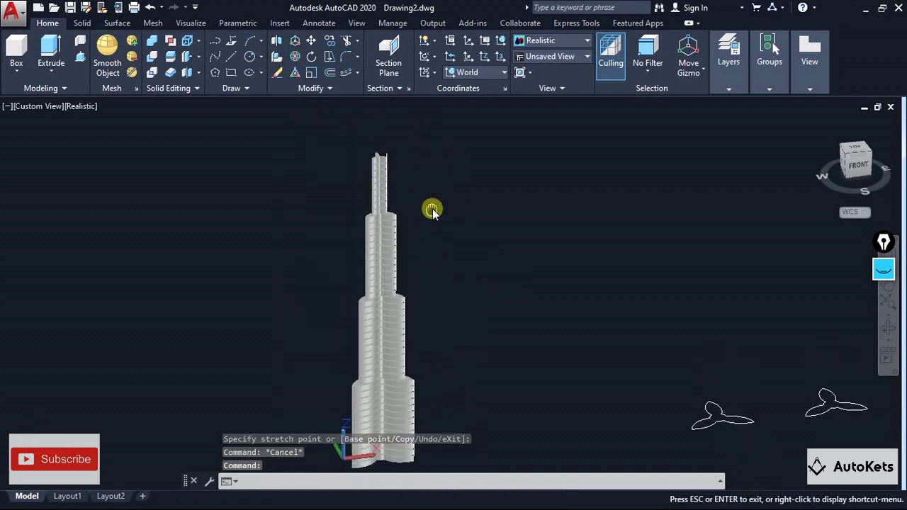
scroll(382, 152, up, 4)
middle_drag(385, 190, 401, 274)
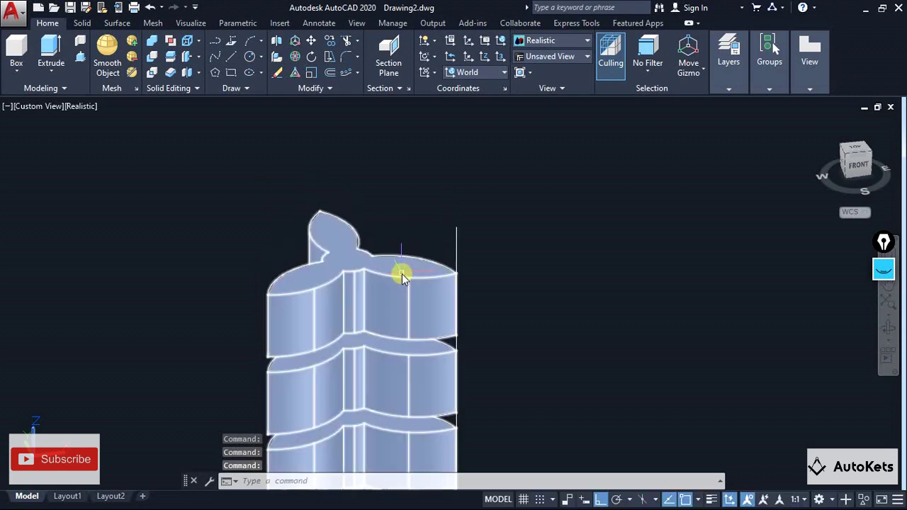
scroll(402, 273, up, 2)
click(249, 56)
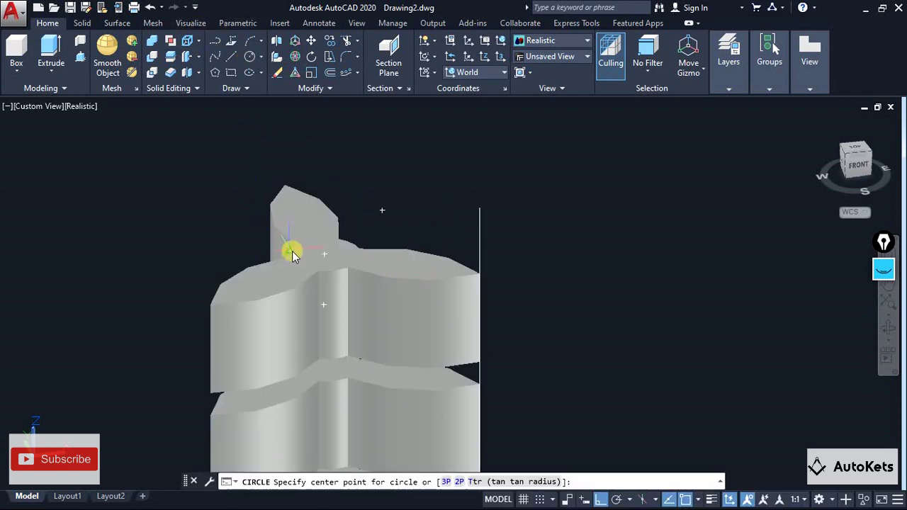
click(326, 255)
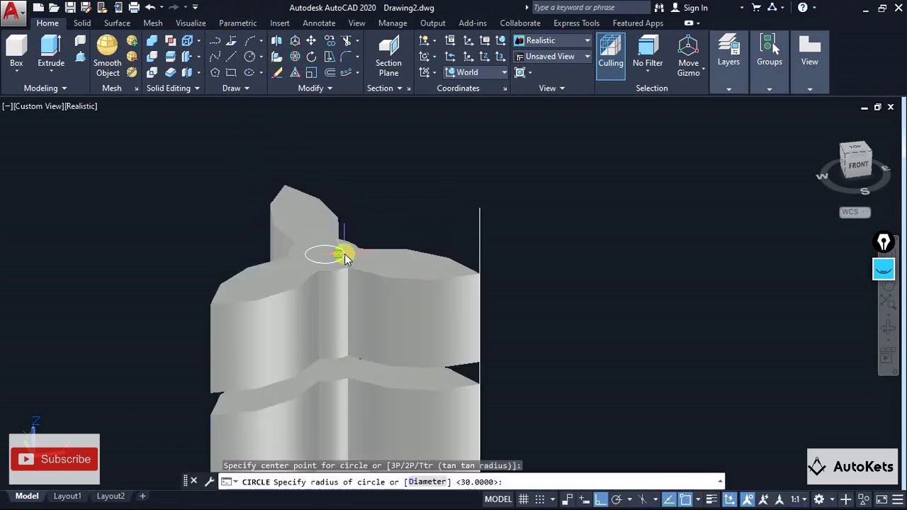
click(345, 260)
scroll(343, 251, down, 2)
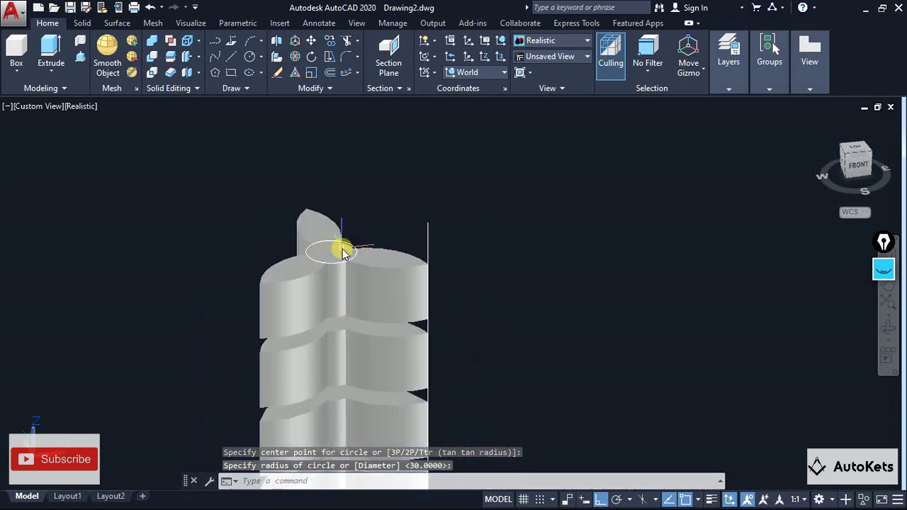
scroll(337, 268, up, 3)
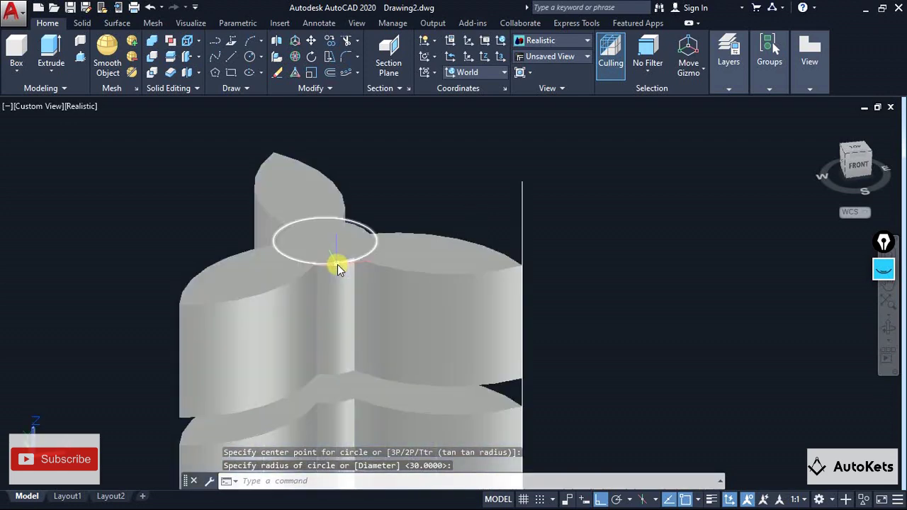
- Try to shrink the circle on the fourth tier's top by stretching its quadrant inward, and undo the stretch
click(338, 264)
click(276, 246)
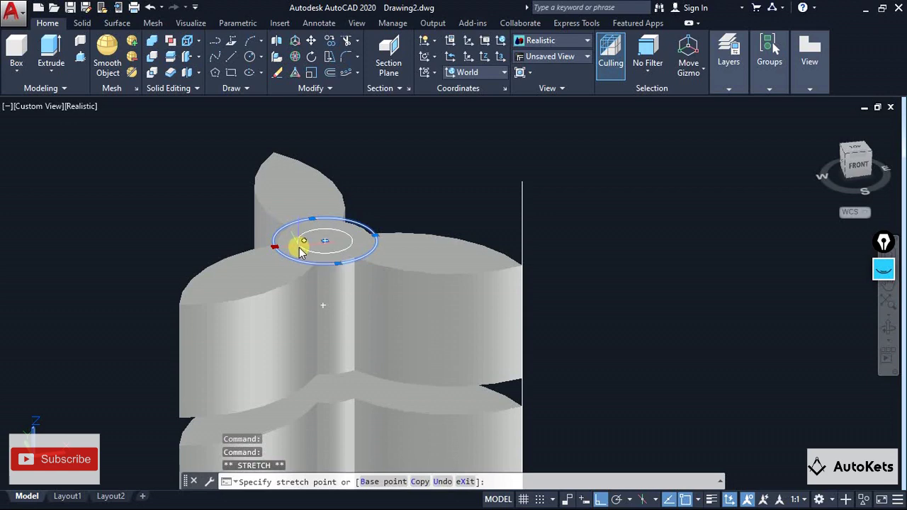
click(299, 249)
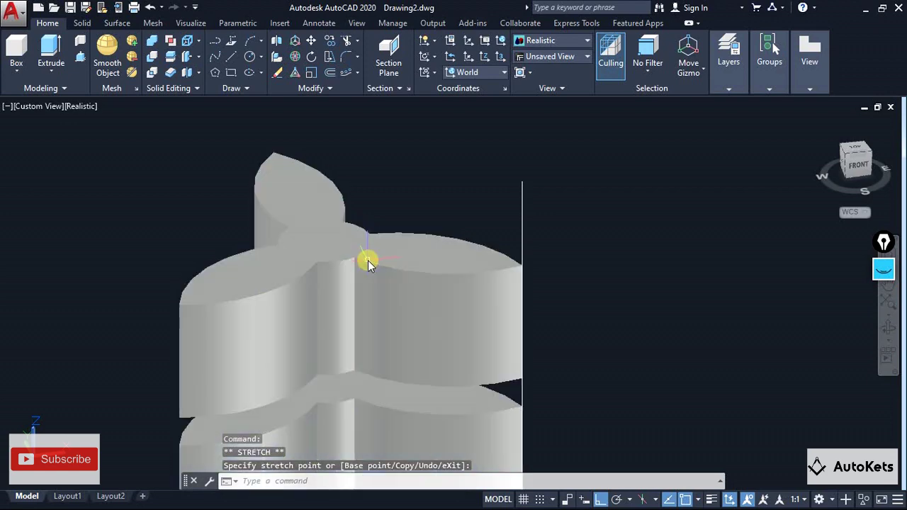
key(ctrl+z)
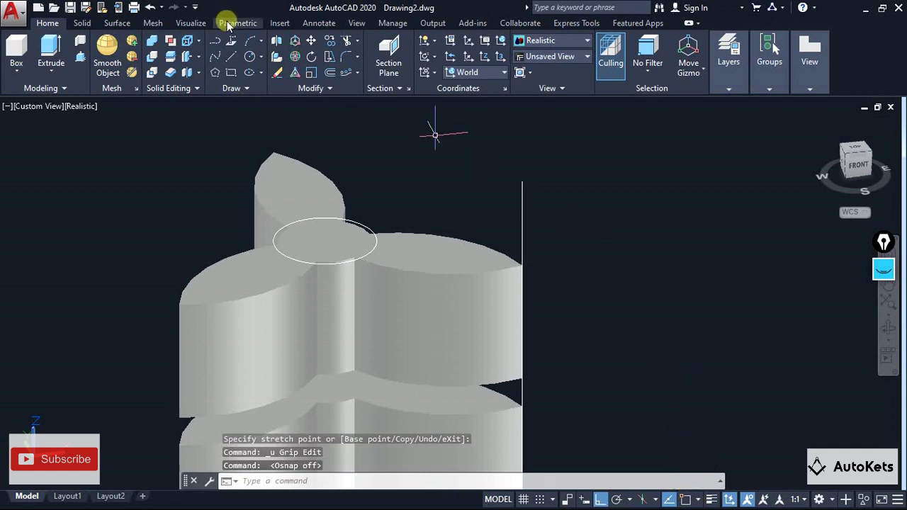
- Shrink the circle on the fourth tier's top to about half its radius by stretching its quadrant freely, without object snap
key(Escape)
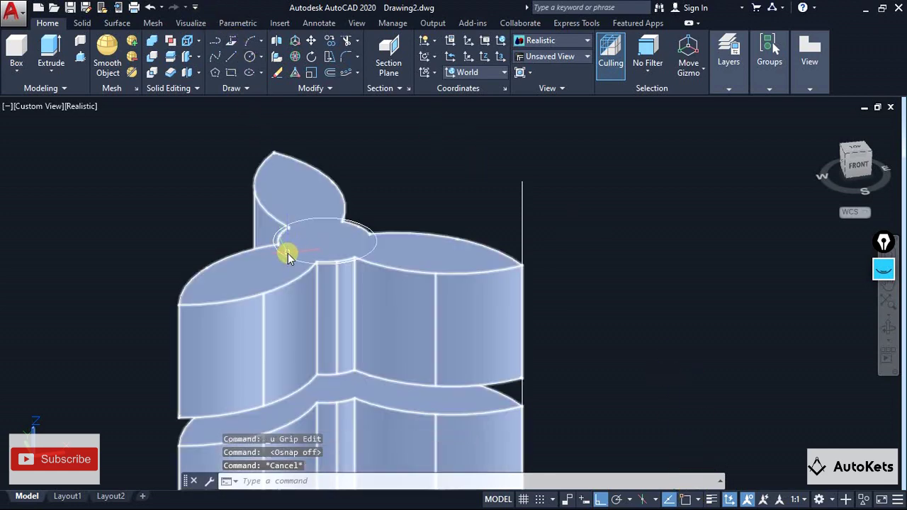
ctrl+click(275, 236)
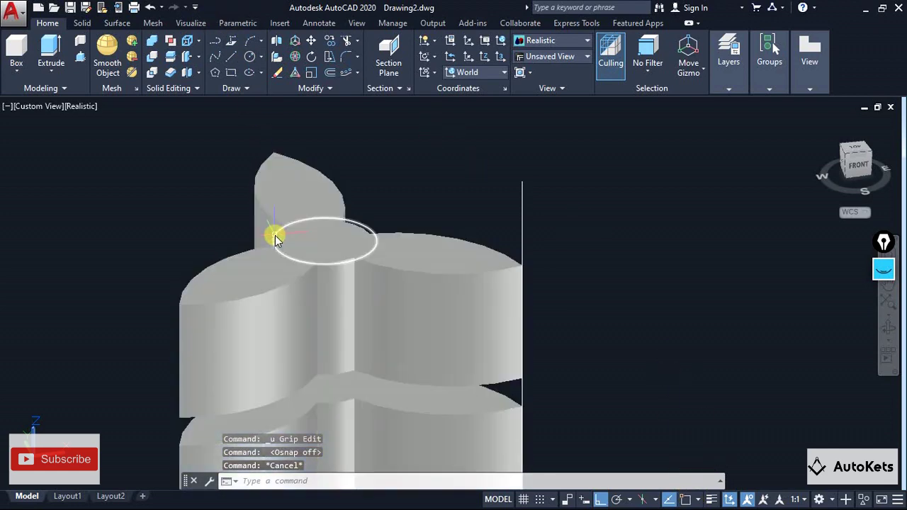
click(275, 243)
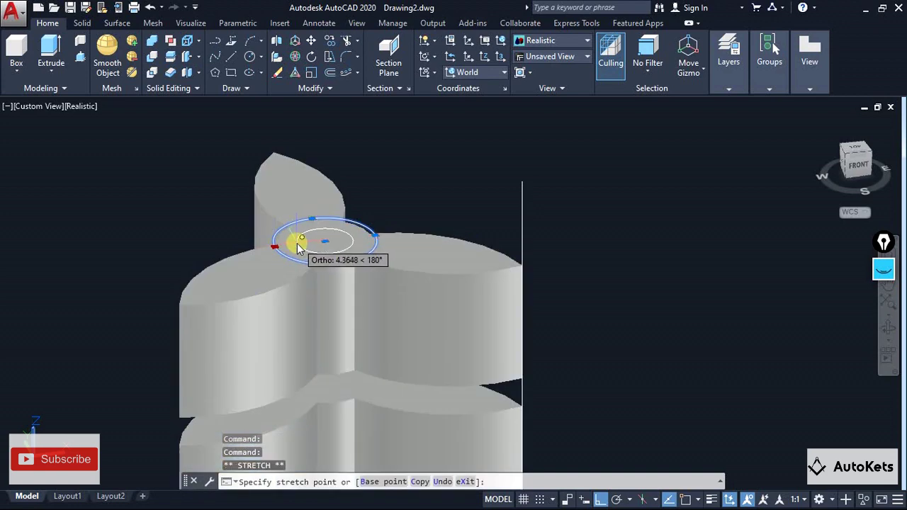
click(296, 244)
click(355, 241)
key(Escape)
scroll(402, 236, down, 4)
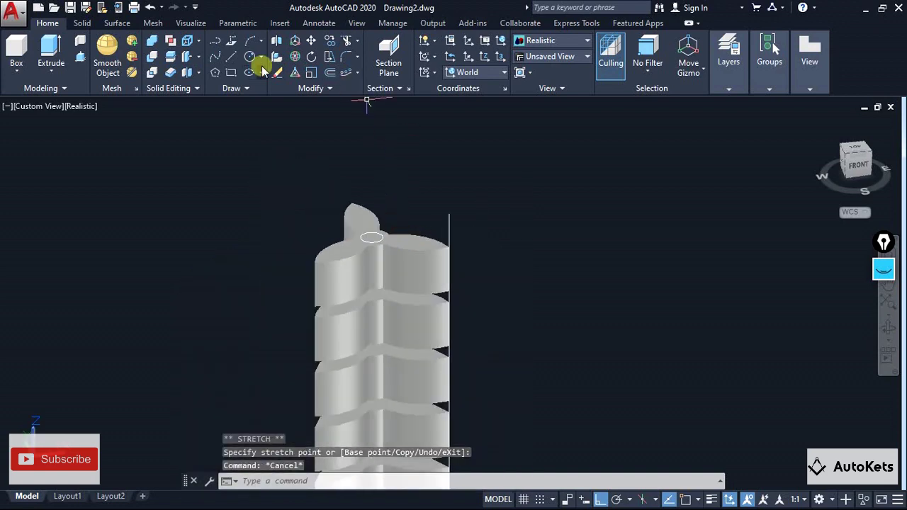
- Extrude the small circle upward from the fourth tier's top into a thin spire
click(376, 239)
key(Return)
scroll(382, 186, down, 4)
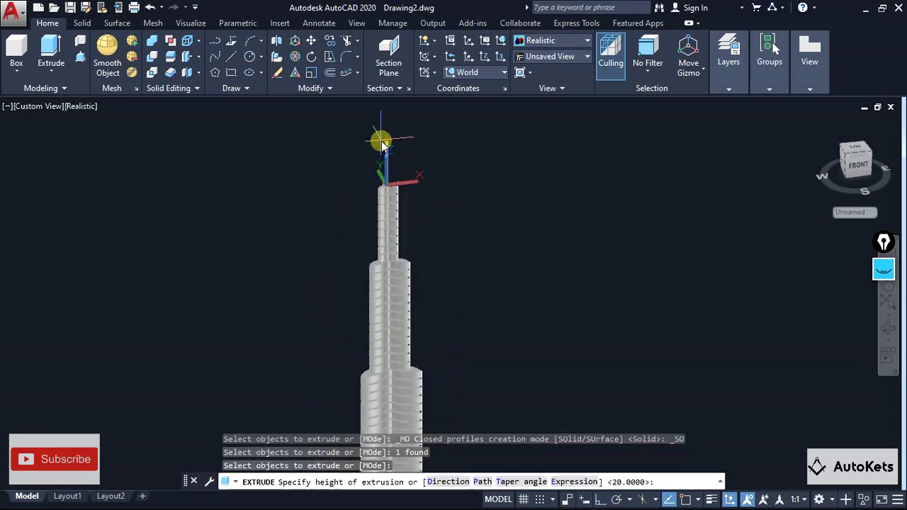
key(Escape)
scroll(443, 182, down, 5)
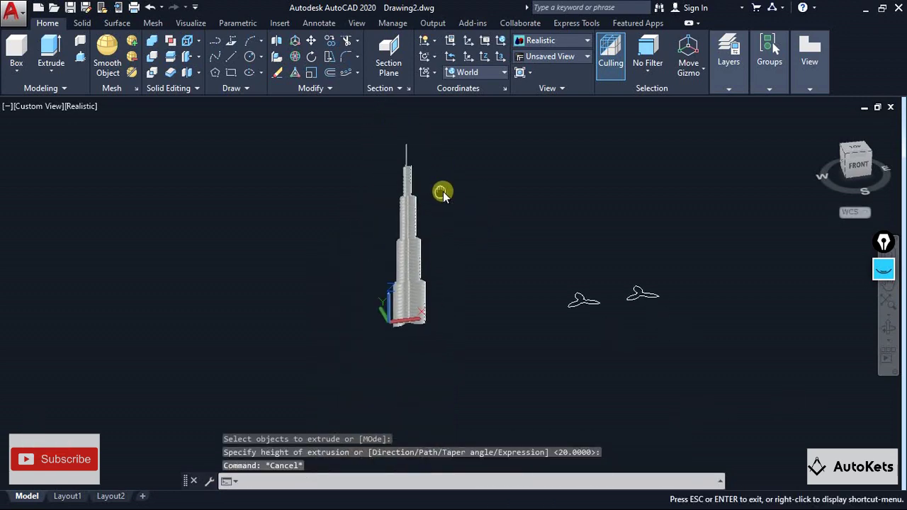
- Scale the spare three-lobed profile nearest the tower by a factor of 2 about its centre
shift+middle_drag(427, 312, 366, 255)
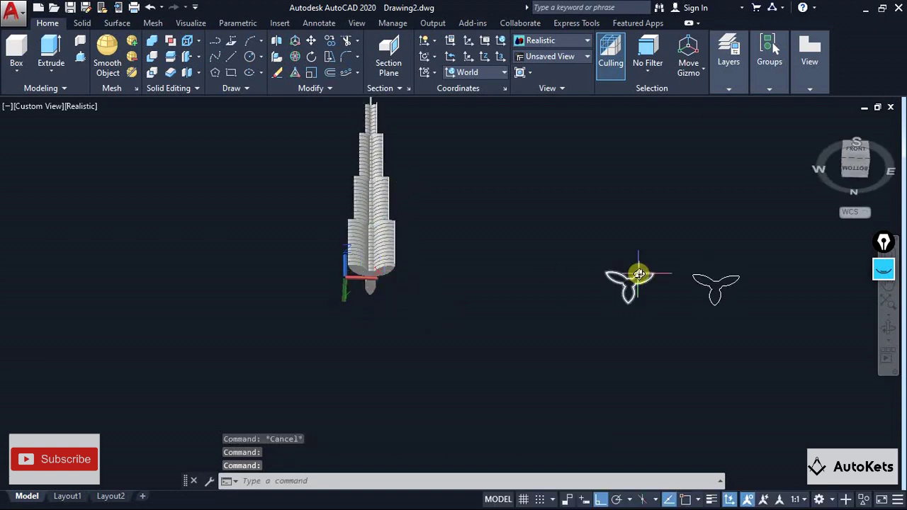
shift+middle_drag(673, 288, 395, 235)
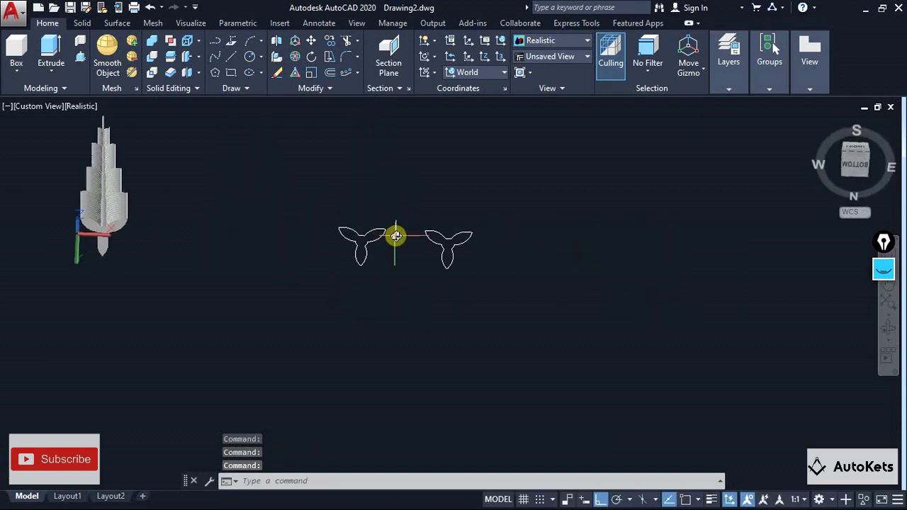
scroll(394, 234, up, 8)
scroll(366, 248, down, 1)
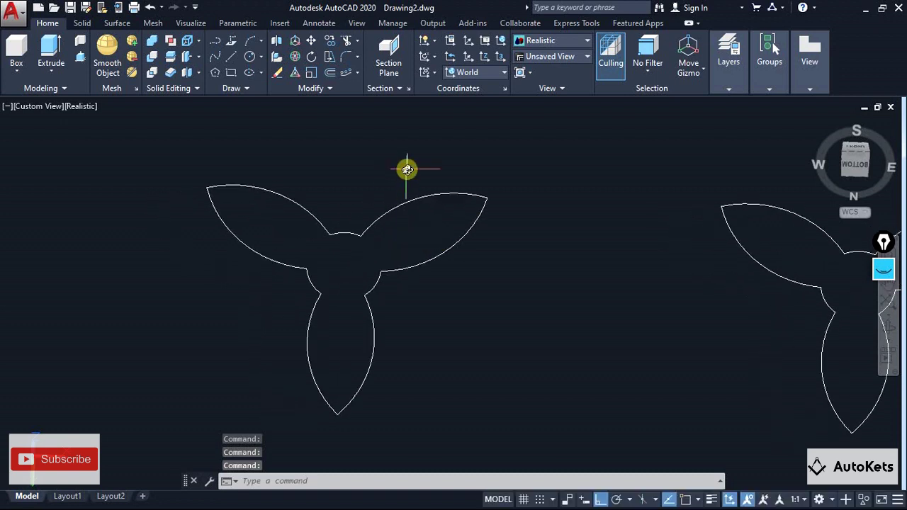
click(312, 72)
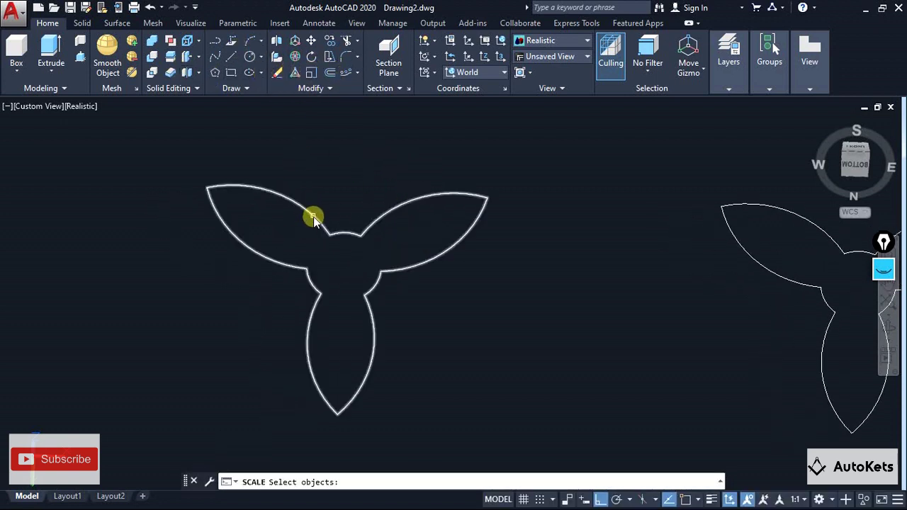
click(315, 216)
key(Return)
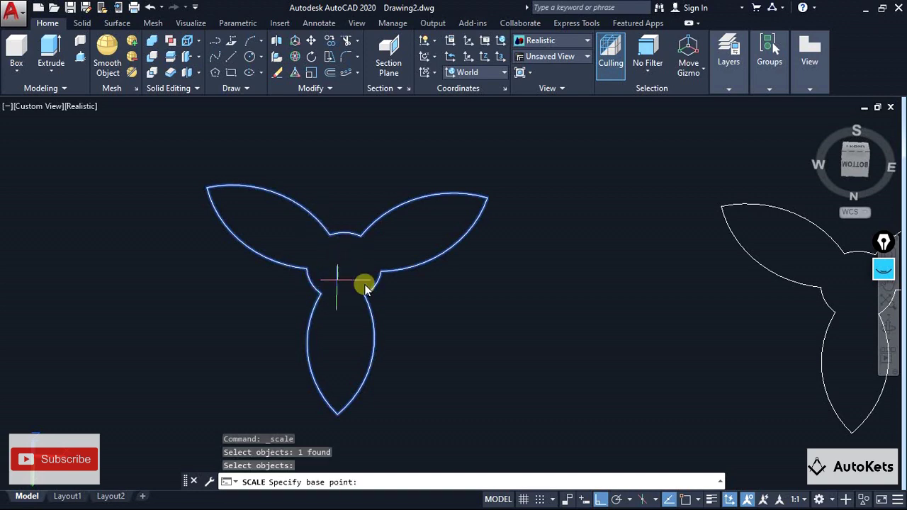
click(685, 499)
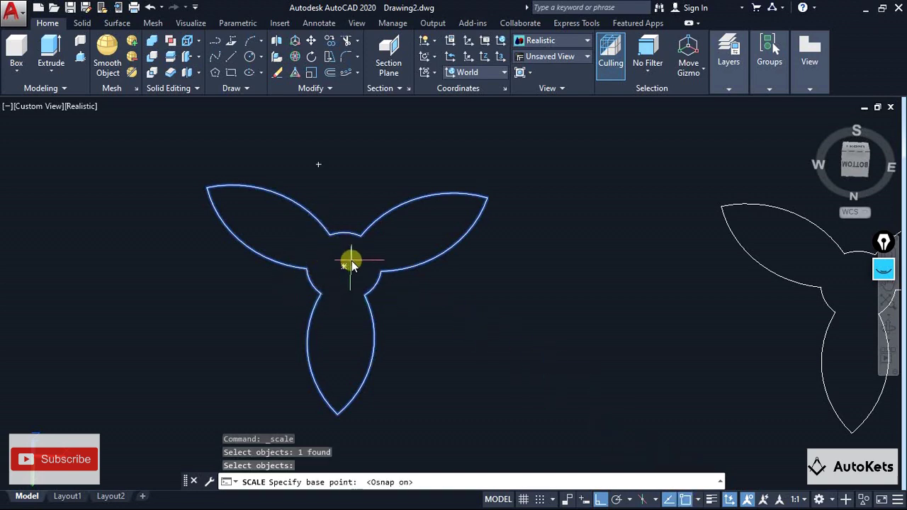
click(344, 266)
text(2)
key(Return)
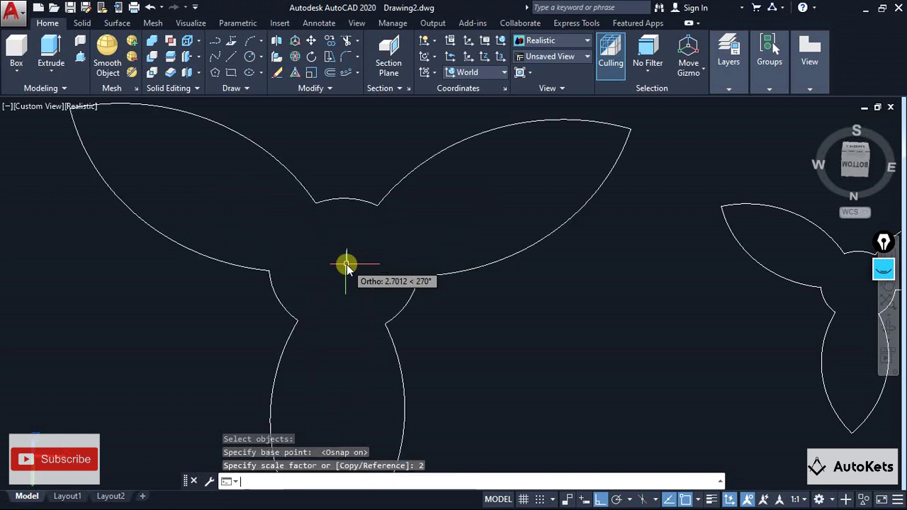
key(Escape)
scroll(348, 266, down, 3)
middle_drag(347, 266, 642, 261)
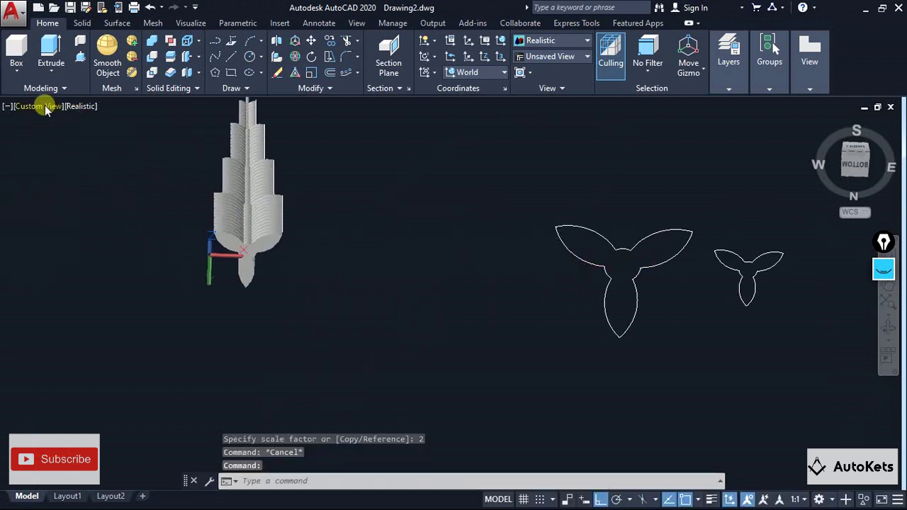
scroll(255, 208, up, 3)
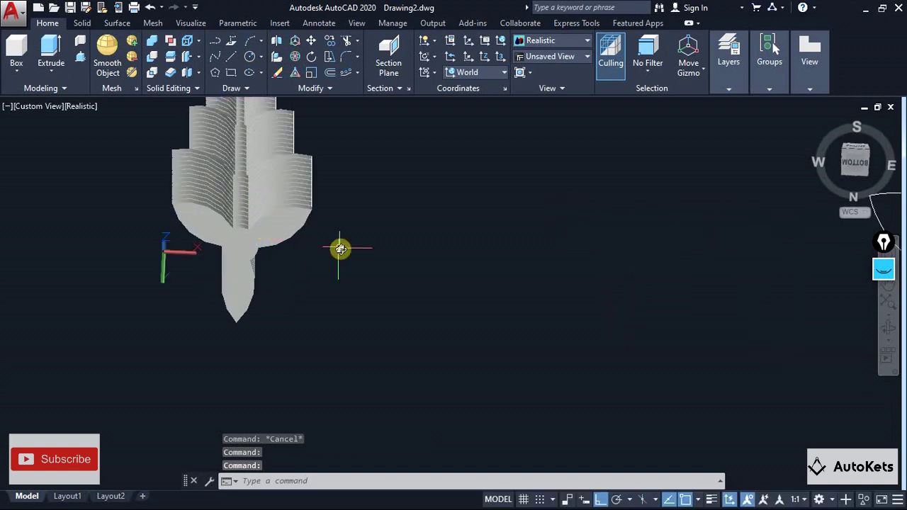
scroll(340, 248, down, 2)
click(293, 247)
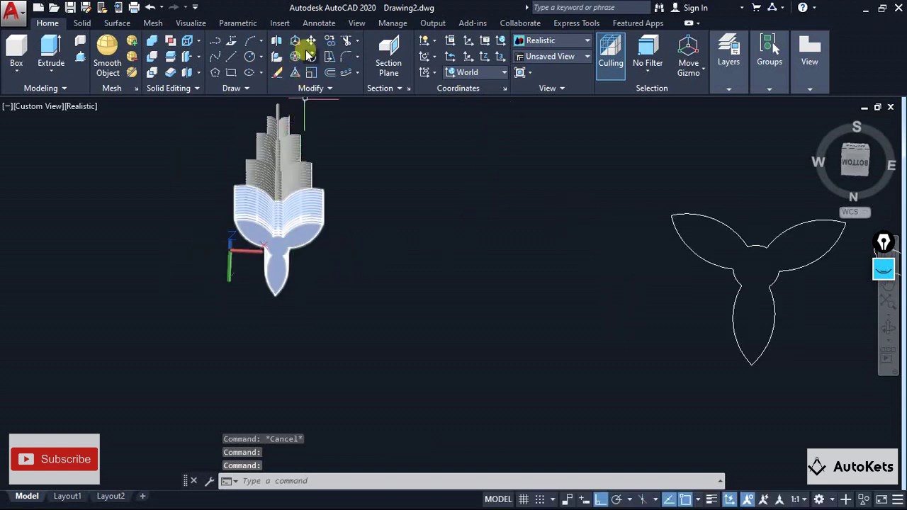
click(329, 42)
key(Escape)
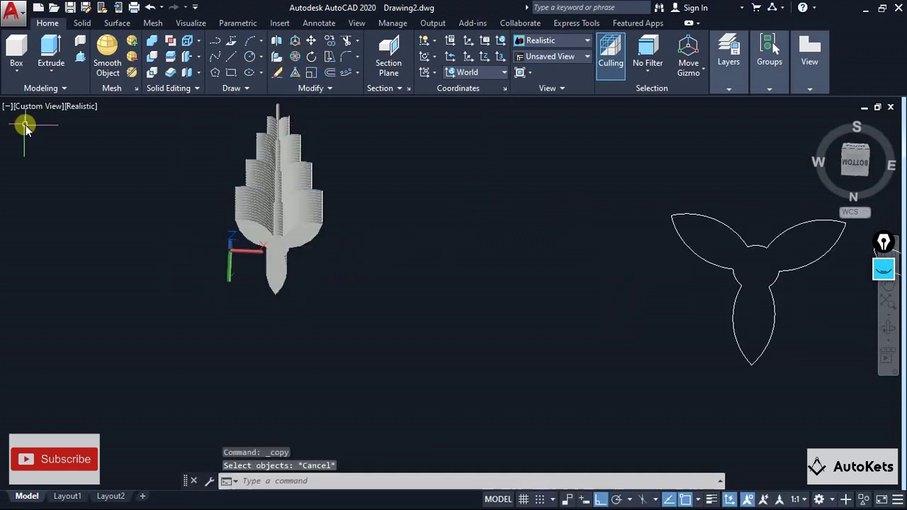
- Switch to the bottom view and move the enlarged three-lobed profile by its centre onto the tower's centre
click(42, 106)
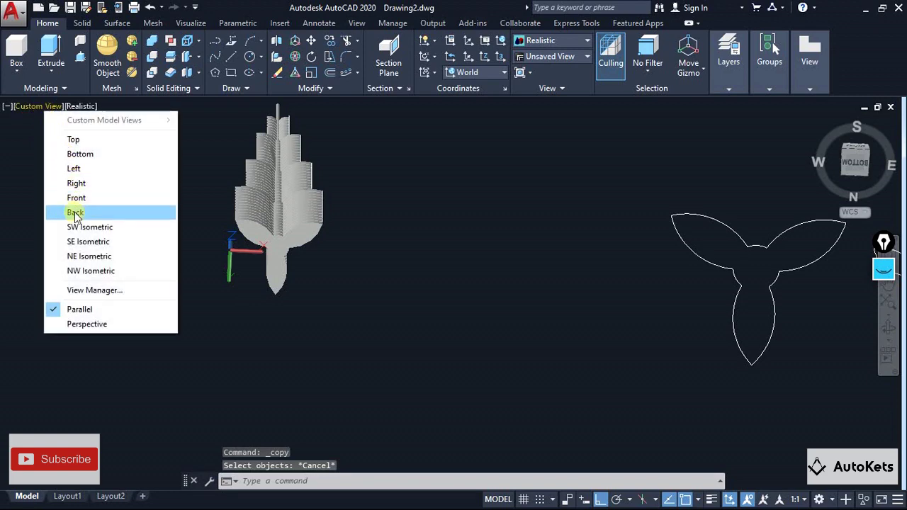
click(78, 153)
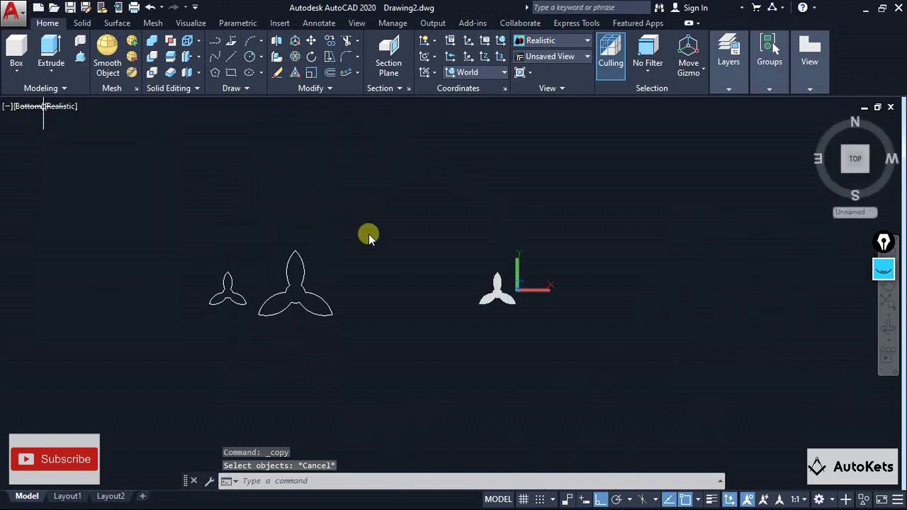
middle_drag(401, 282, 469, 286)
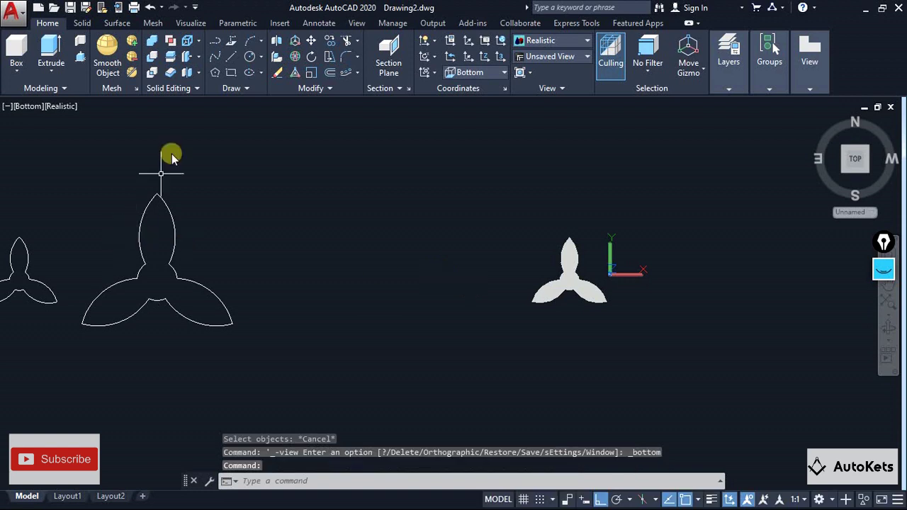
click(311, 41)
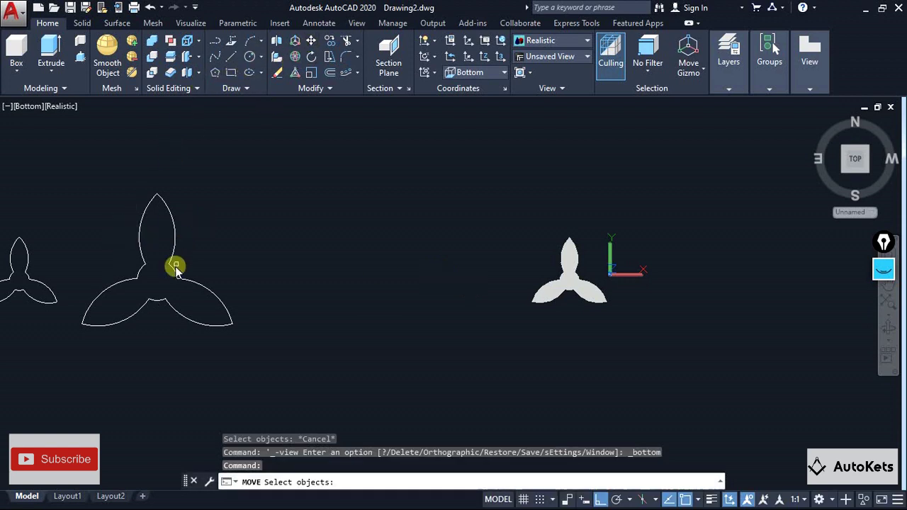
click(138, 273)
key(Return)
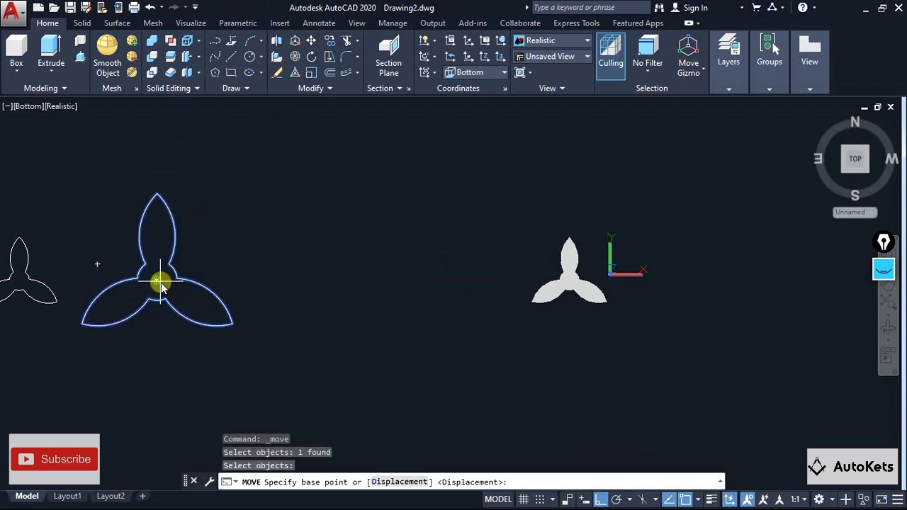
click(157, 280)
scroll(598, 294, up, 5)
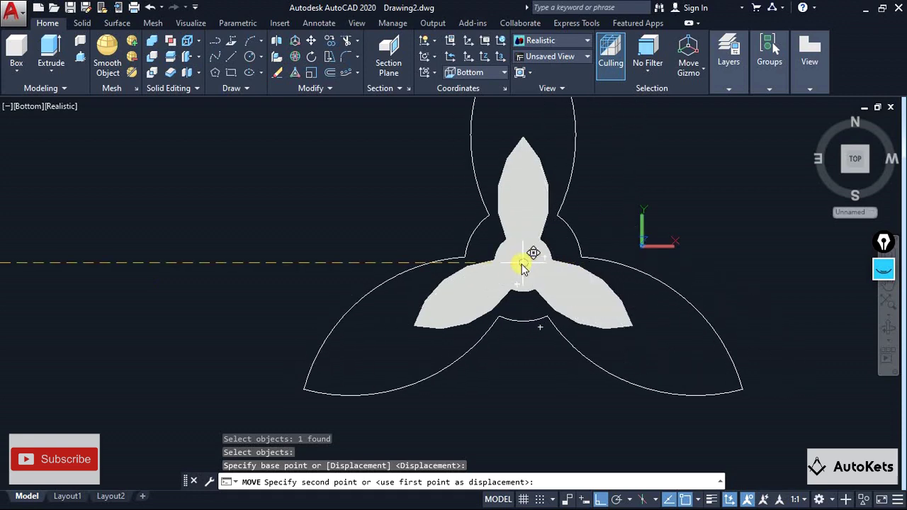
key(Escape)
- Leave the bottom view and move the enlarged three-lobed profile by its centre off the tower's top into empty space beside it
scroll(492, 318, down, 5)
shift+middle_drag(492, 318, 345, 326)
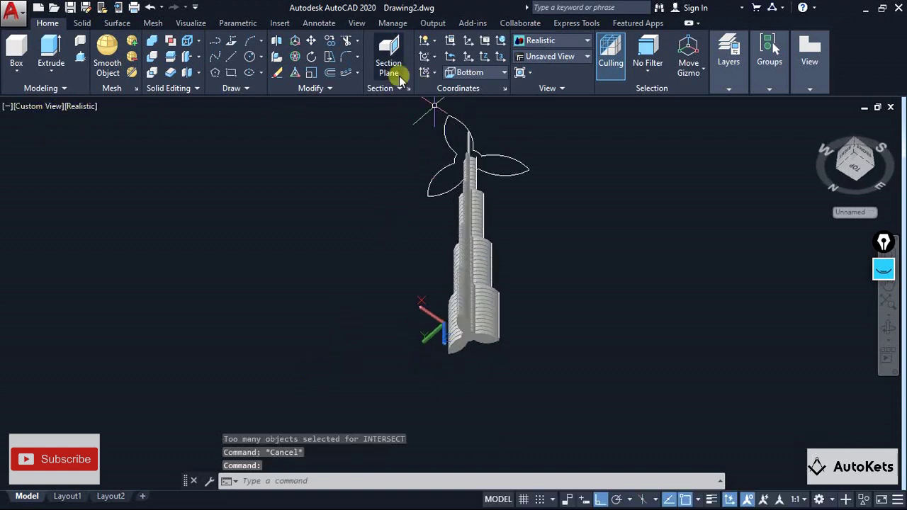
click(311, 40)
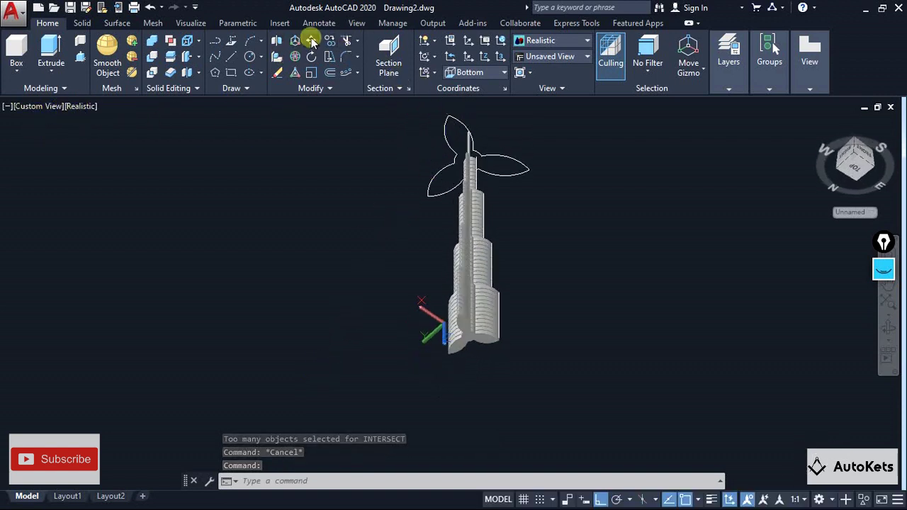
click(446, 170)
key(Return)
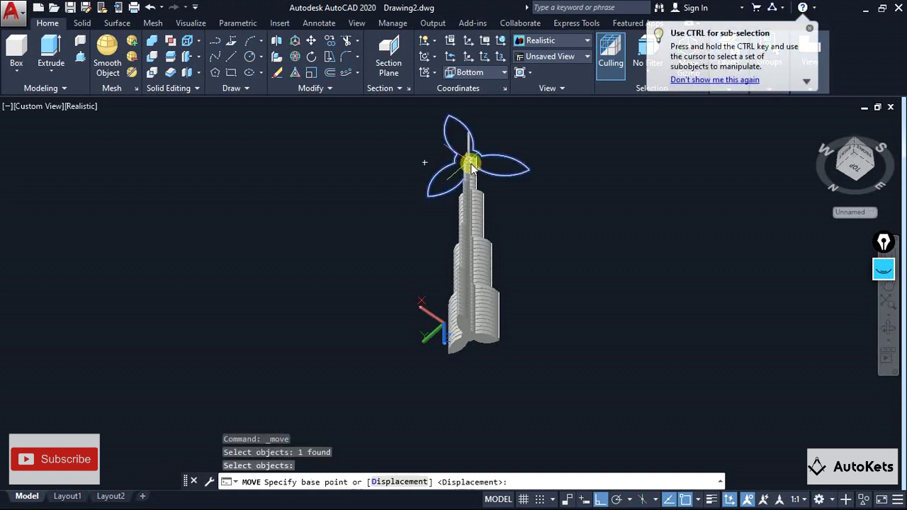
click(474, 168)
click(269, 202)
key(Escape)
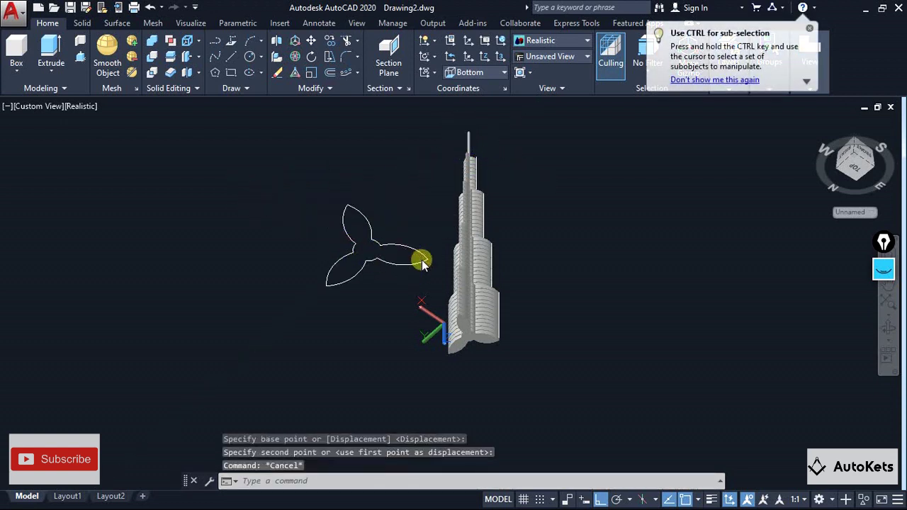
- Move the enlarged three-lobed profile by its centre onto the centre of the tower's underside
middle_drag(421, 262, 419, 214)
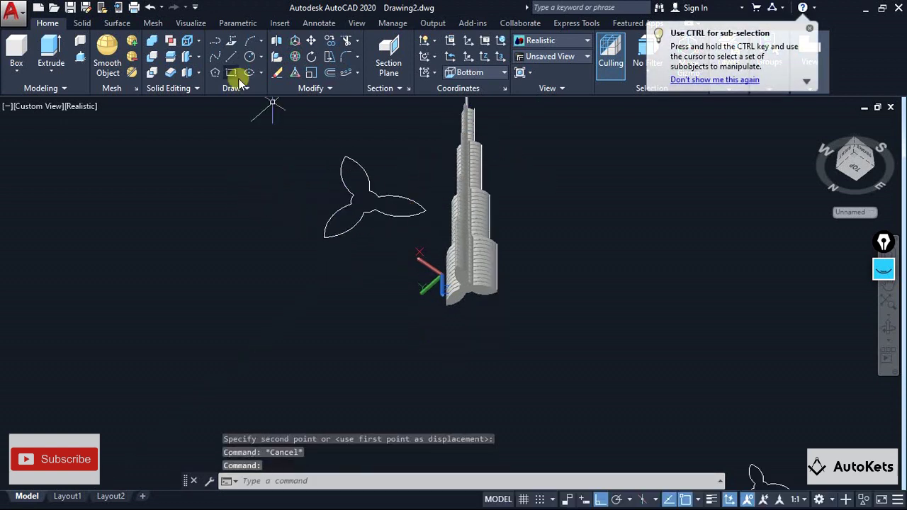
click(311, 44)
click(351, 203)
key(Return)
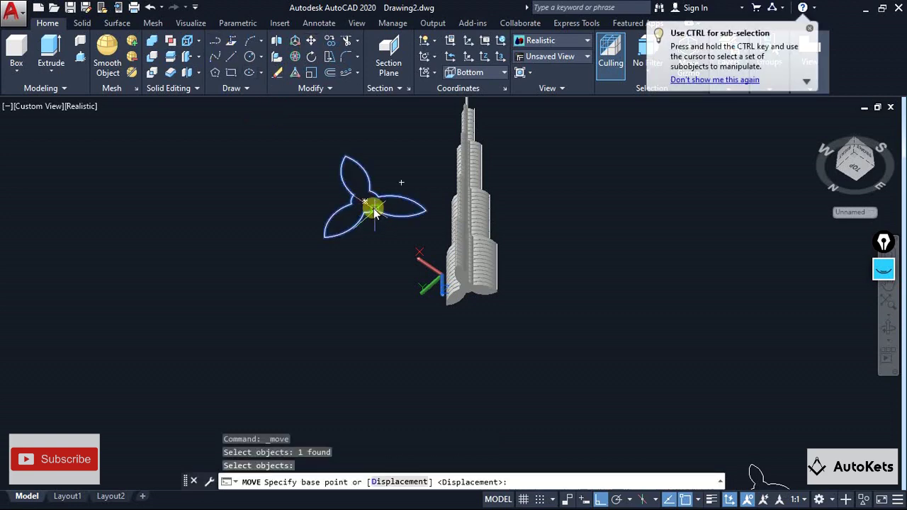
click(373, 207)
scroll(478, 293, up, 6)
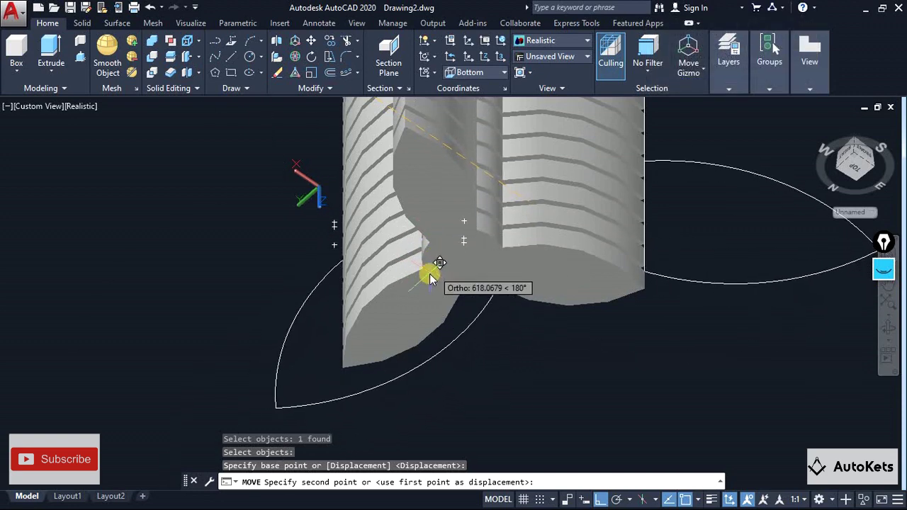
shift+middle_drag(456, 304, 411, 324)
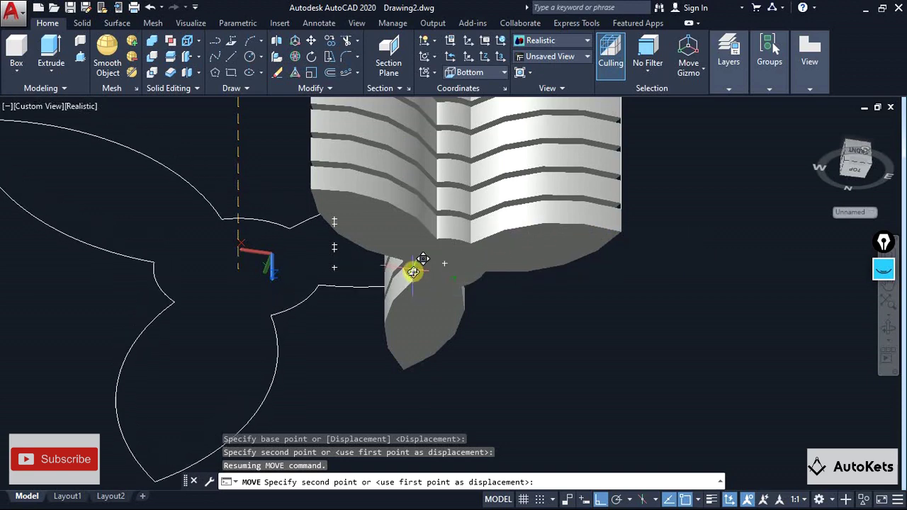
click(445, 260)
scroll(500, 297, down, 4)
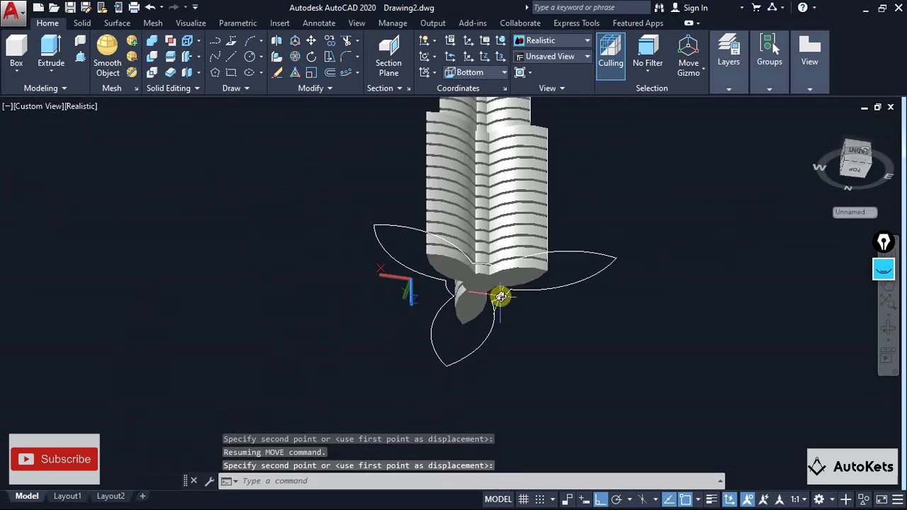
- Extrude the enlarged three-lobed profile downward into a shallow podium beneath the tower's lowest tier
scroll(500, 297, down, 4)
shift+middle_drag(500, 320, 389, 416)
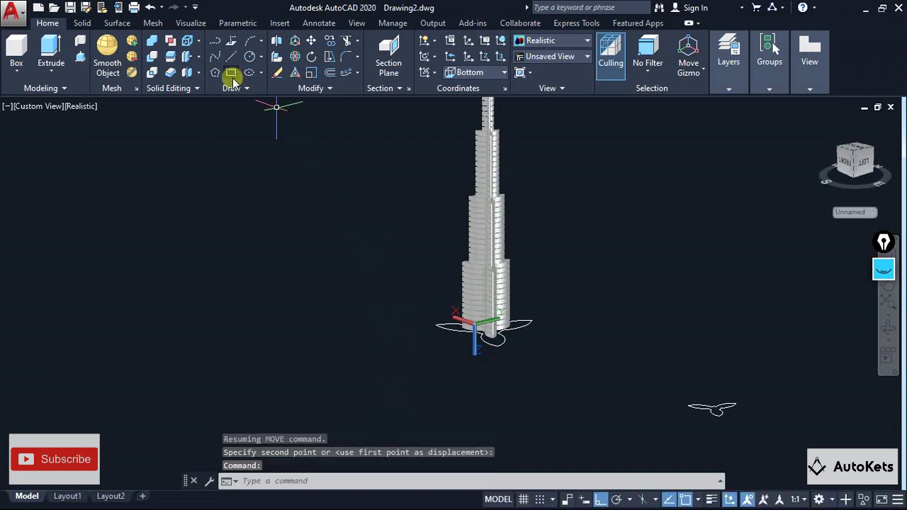
click(442, 324)
key(Return)
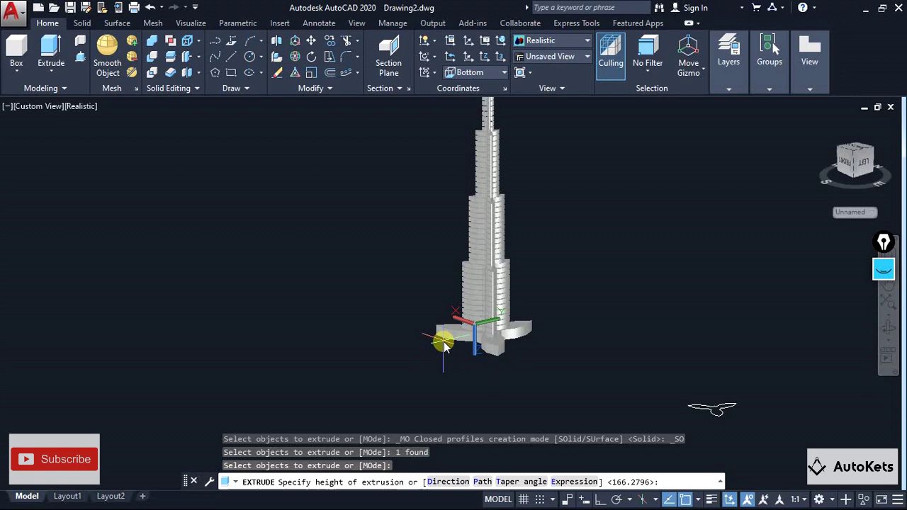
click(444, 345)
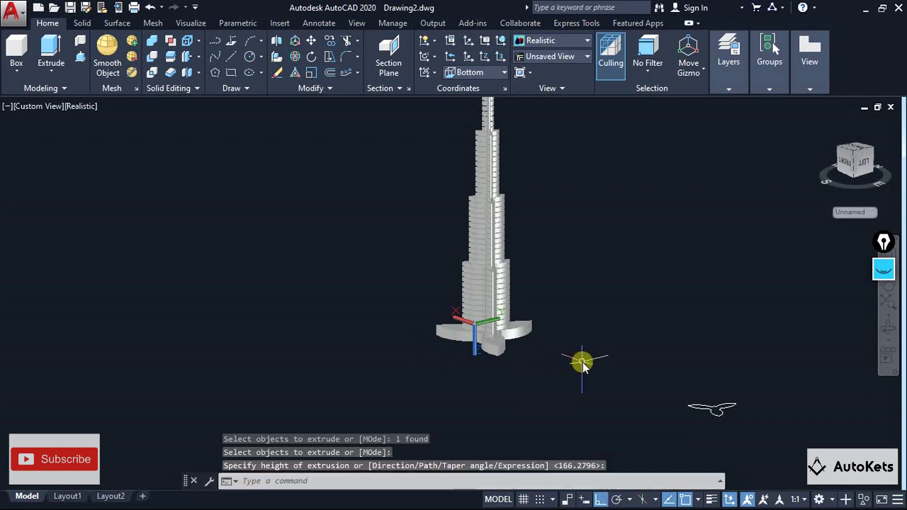
- Inspect the whole tower with its podium and spire from several sides
scroll(512, 314, down, 1)
scroll(512, 314, up, 2)
middle_drag(512, 314, 415, 304)
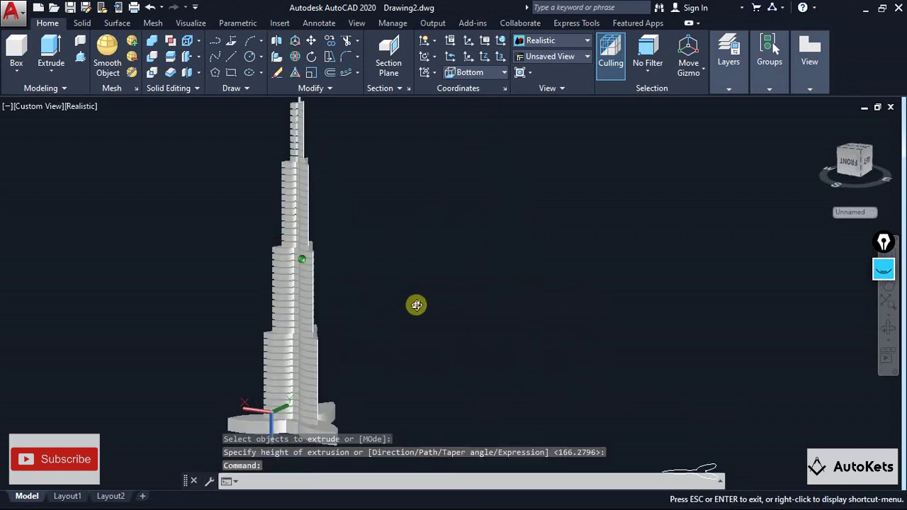
click(655, 284)
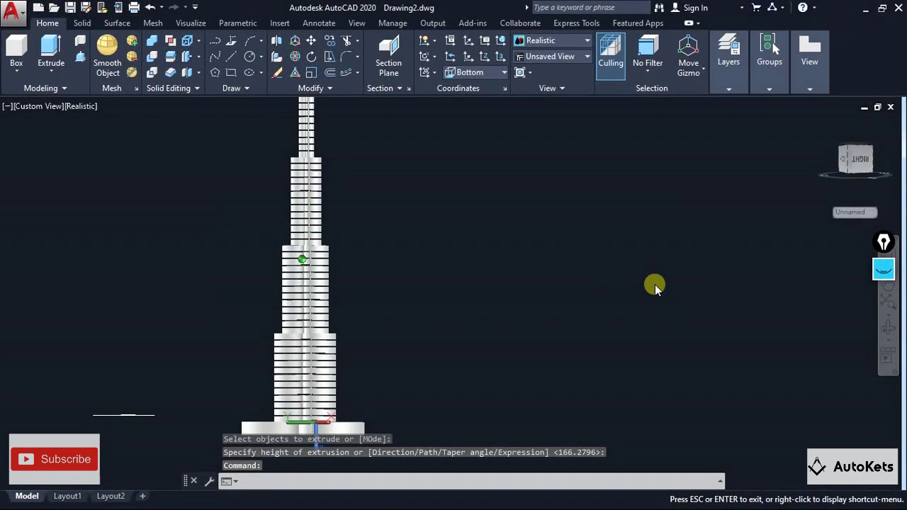
shift+middle_drag(649, 284, 433, 323)
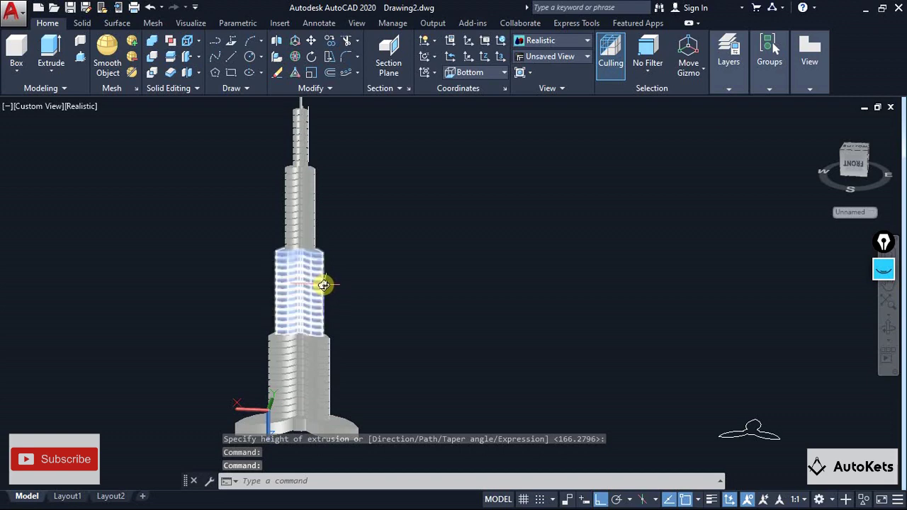
middle_drag(386, 281, 500, 318)
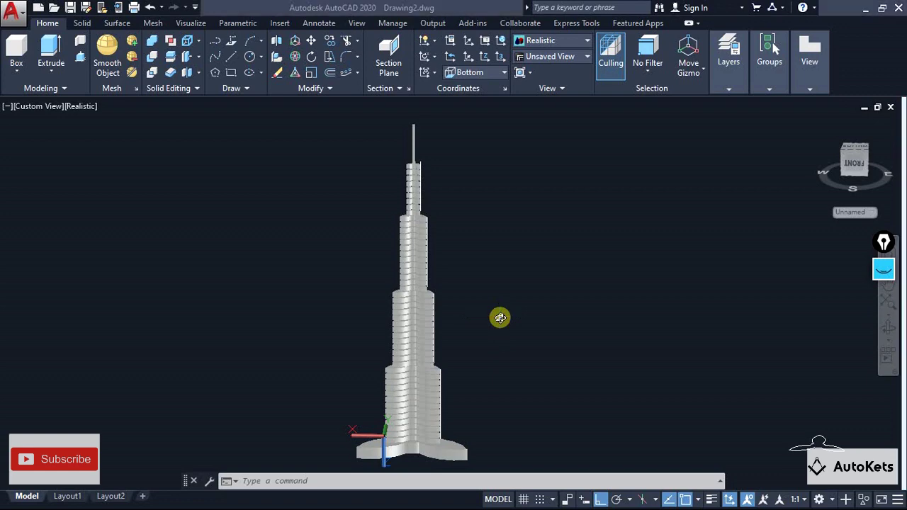
- Switch to the browser and view the overview and requirements on Udemy's AutoCAD Academy course page
key(alt+Tab)
key(alt+Tab)
click(673, 282)
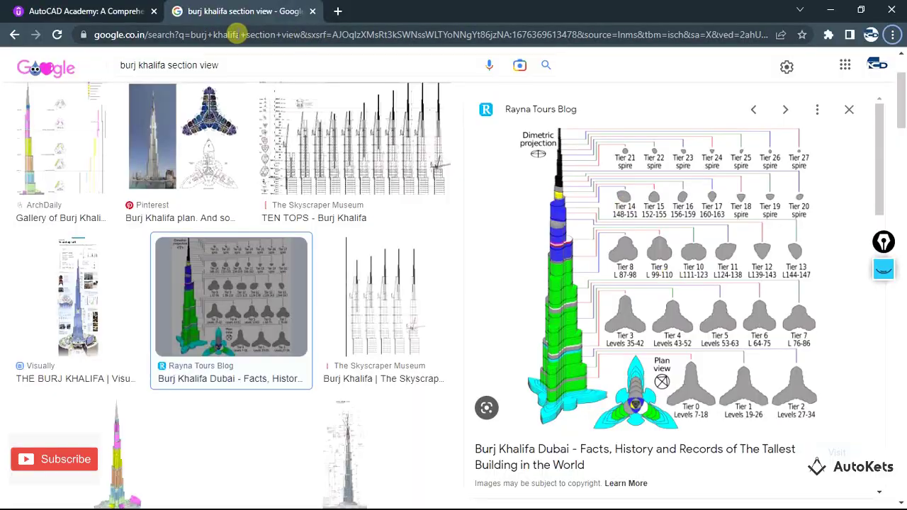
click(85, 11)
mouse_move(101, 68)
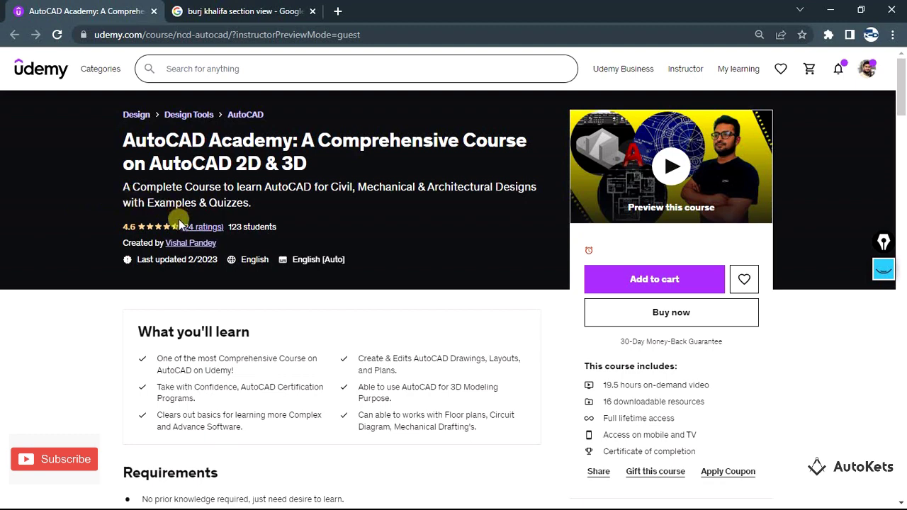
scroll(178, 219, down, 4)
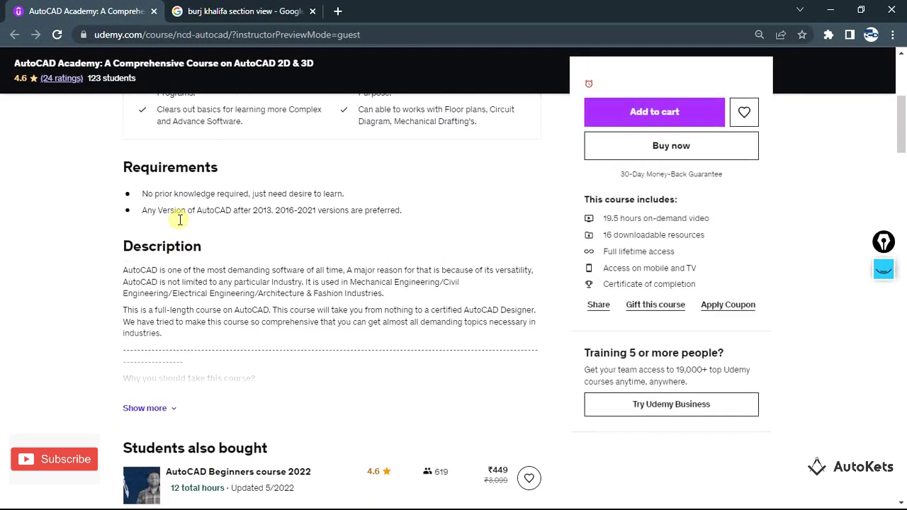
scroll(180, 220, up, 3)
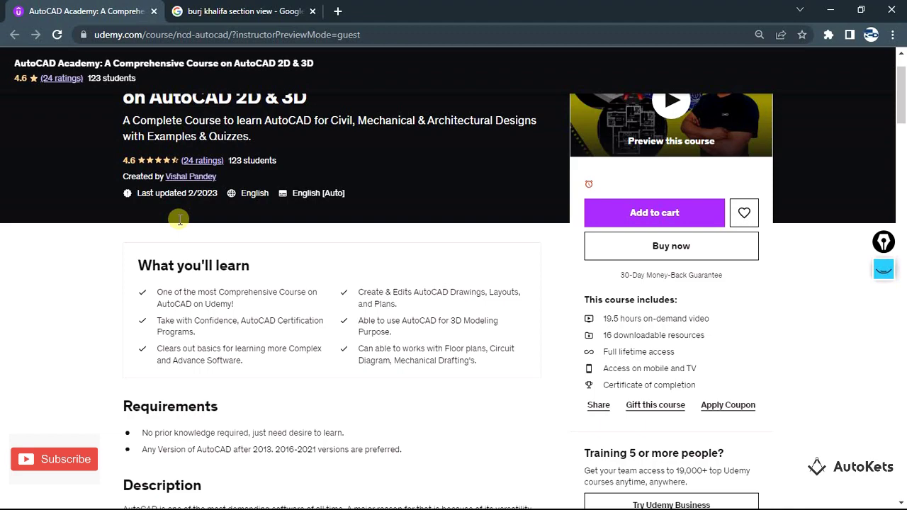
scroll(389, 240, up, 1)
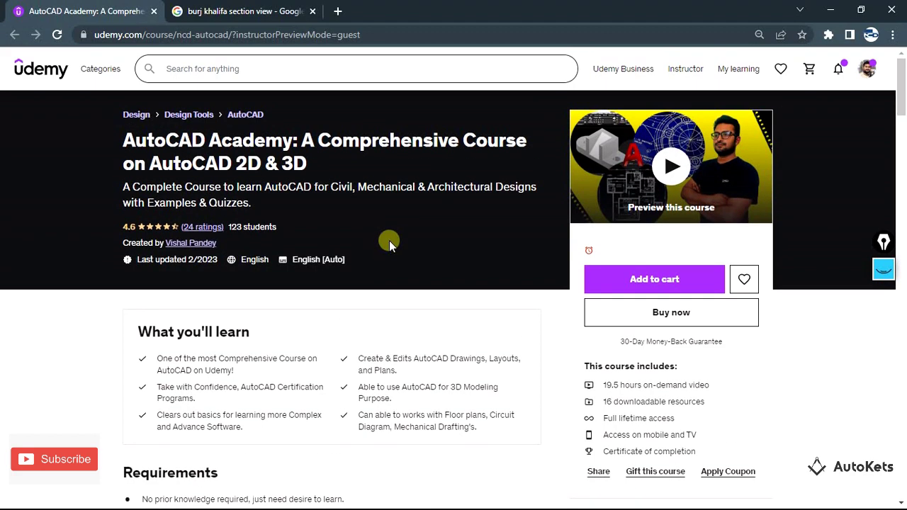
- Browse the course content, expanding the section on important status bar tools and revealing the remaining hidden sections
scroll(389, 247, down, 10)
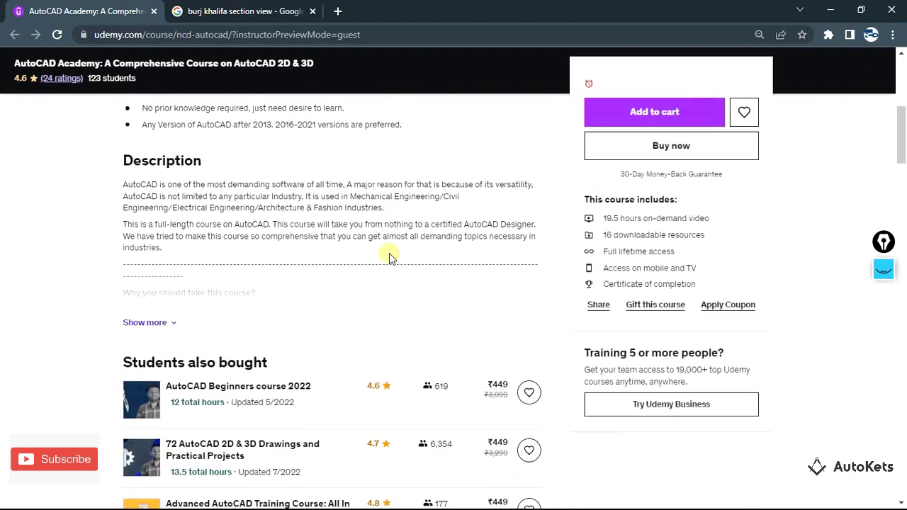
scroll(389, 257, down, 6)
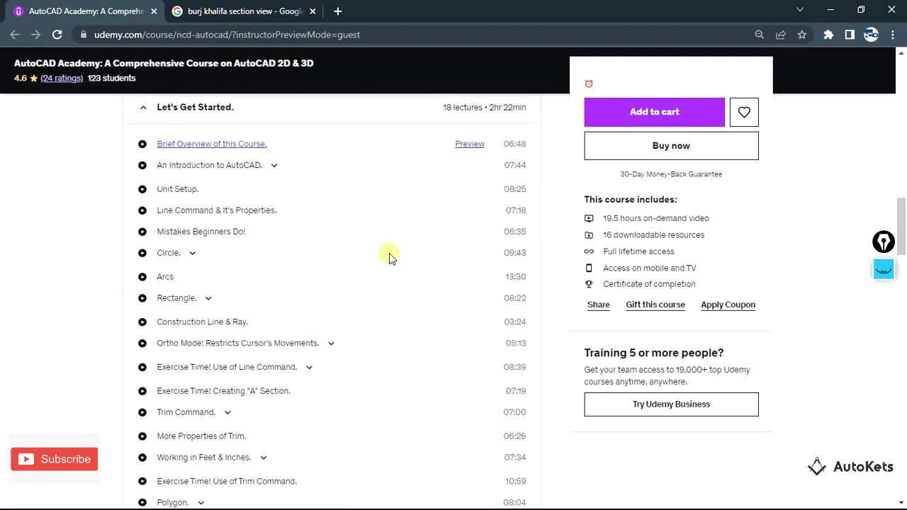
scroll(389, 257, down, 3)
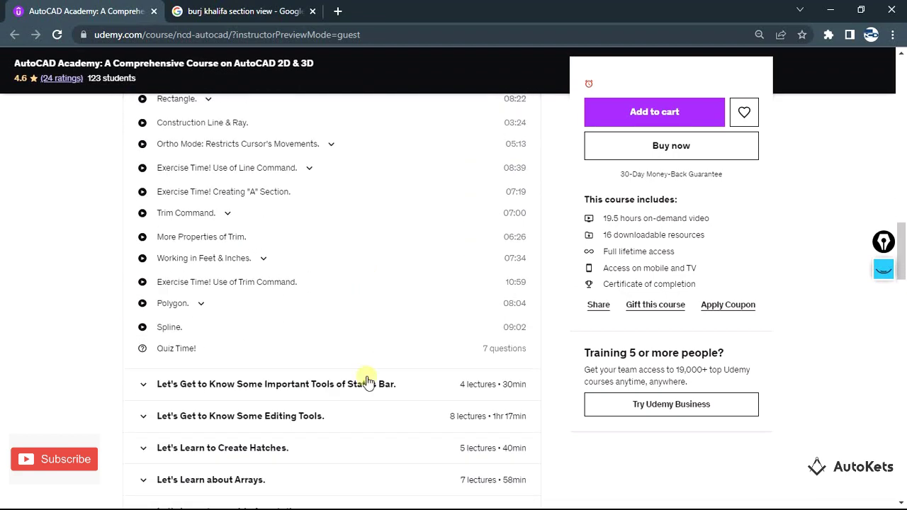
click(367, 383)
scroll(385, 312, down, 3)
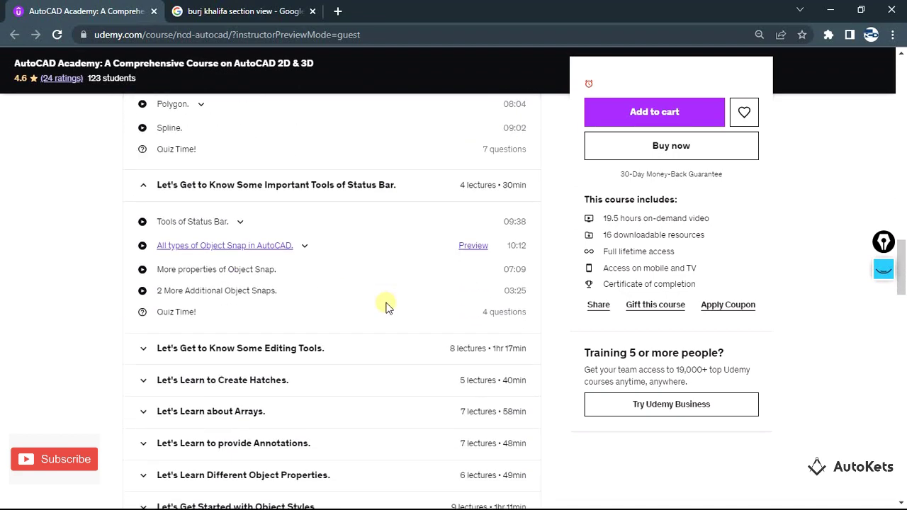
scroll(386, 307, down, 1)
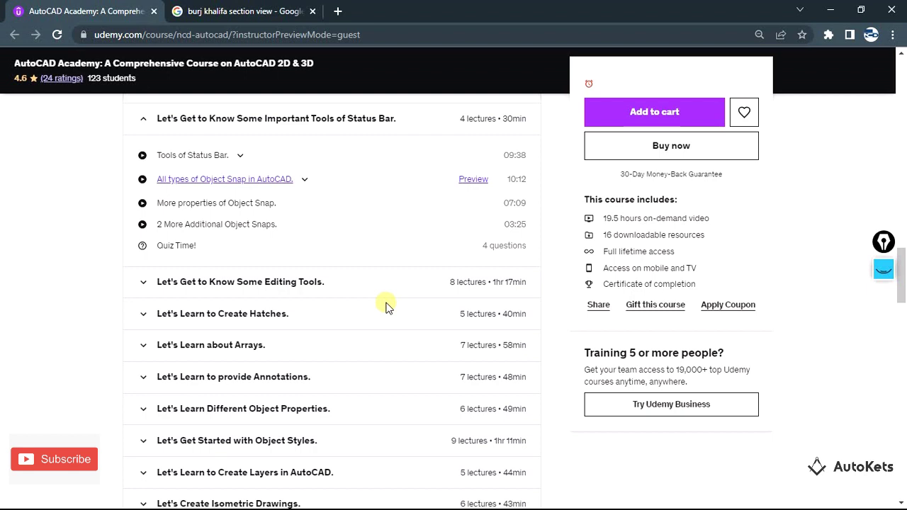
scroll(314, 317, down, 2)
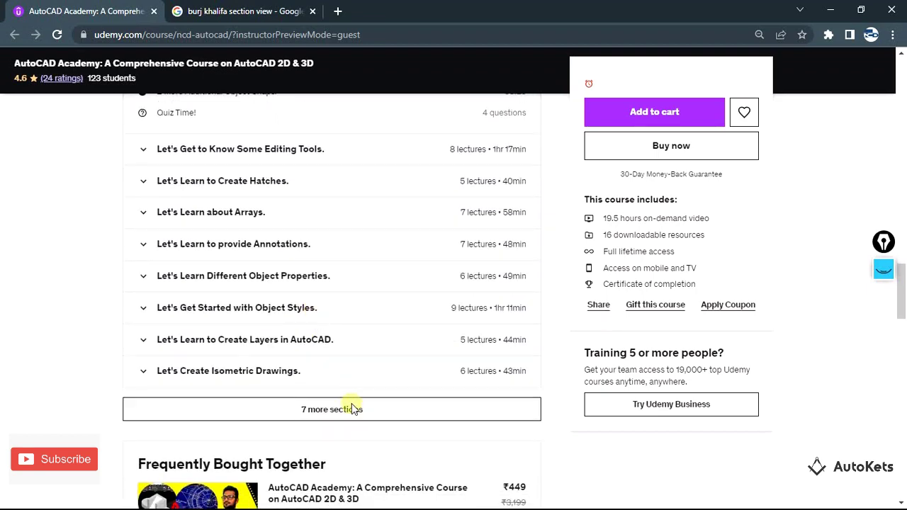
click(353, 409)
scroll(324, 288, down, 2)
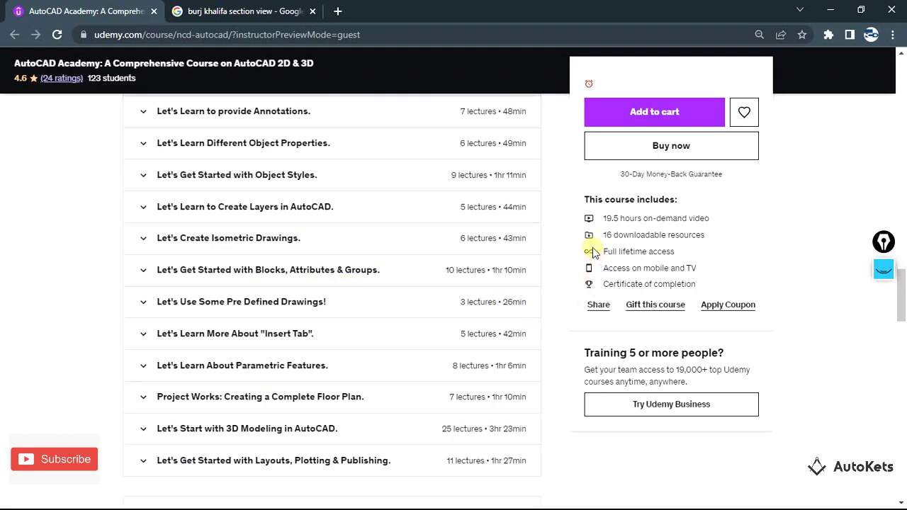
- Review the course content summary and read through its full section list down to the frequently bought together courses
scroll(289, 376, up, 13)
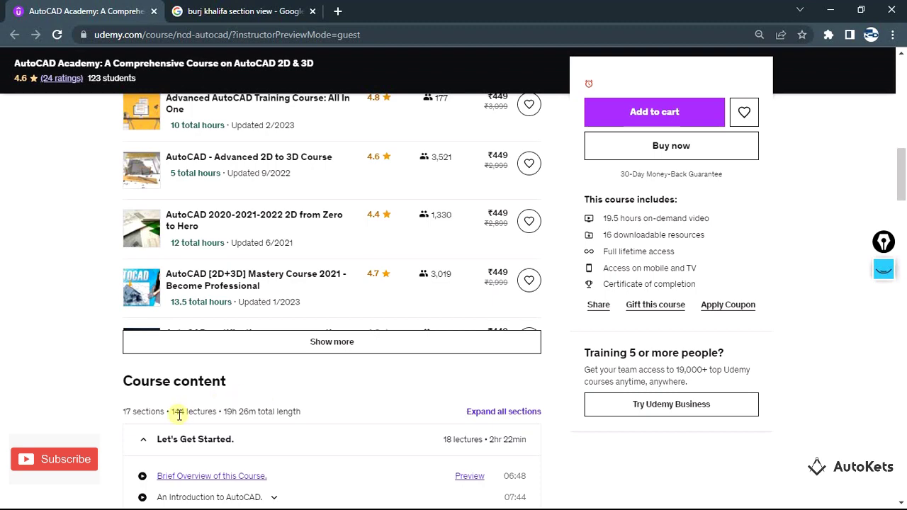
scroll(290, 433, down, 1)
scroll(290, 434, down, 5)
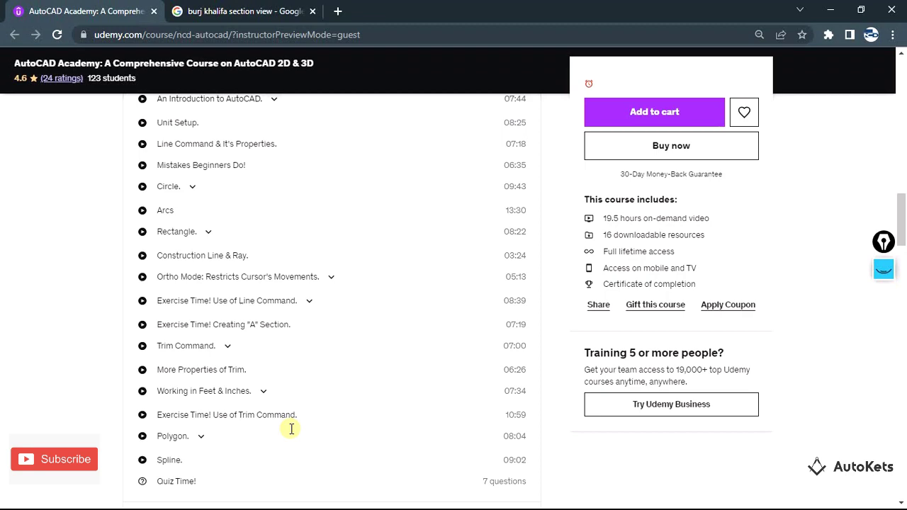
scroll(290, 431, down, 7)
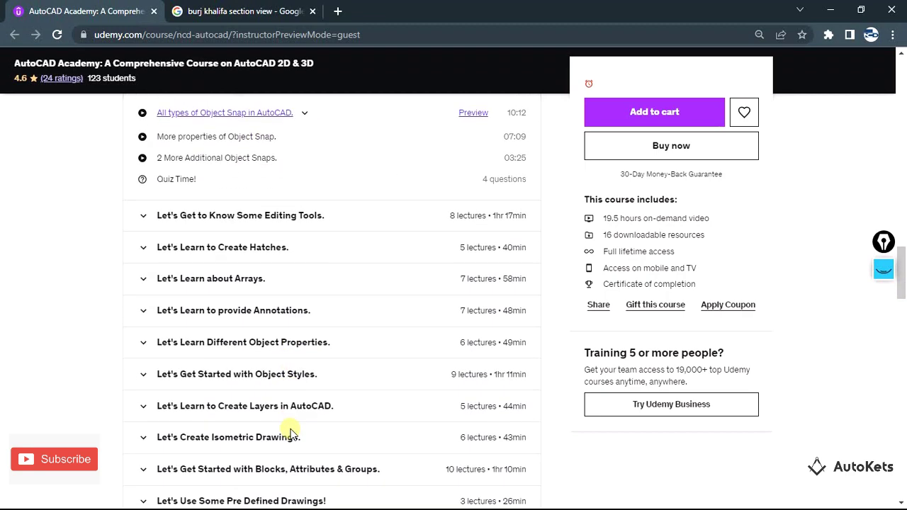
scroll(290, 431, down, 1)
scroll(318, 418, down, 1)
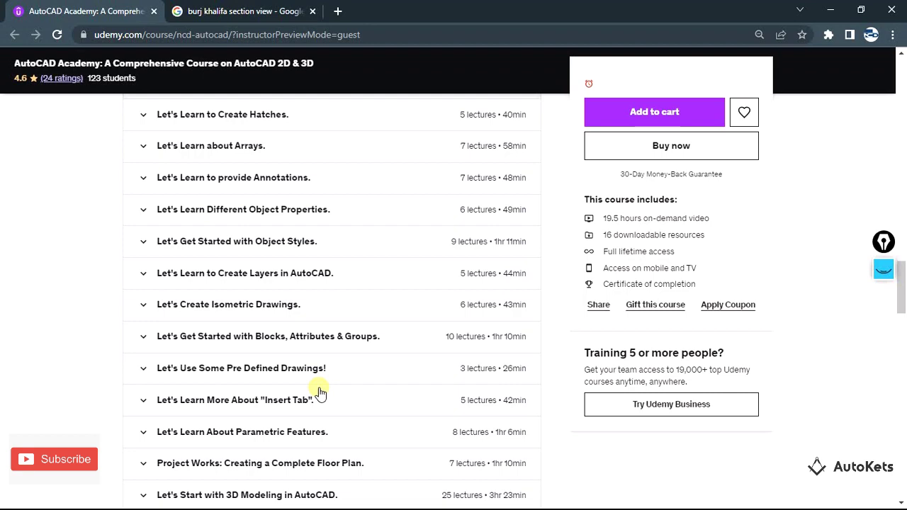
scroll(319, 393, down, 2)
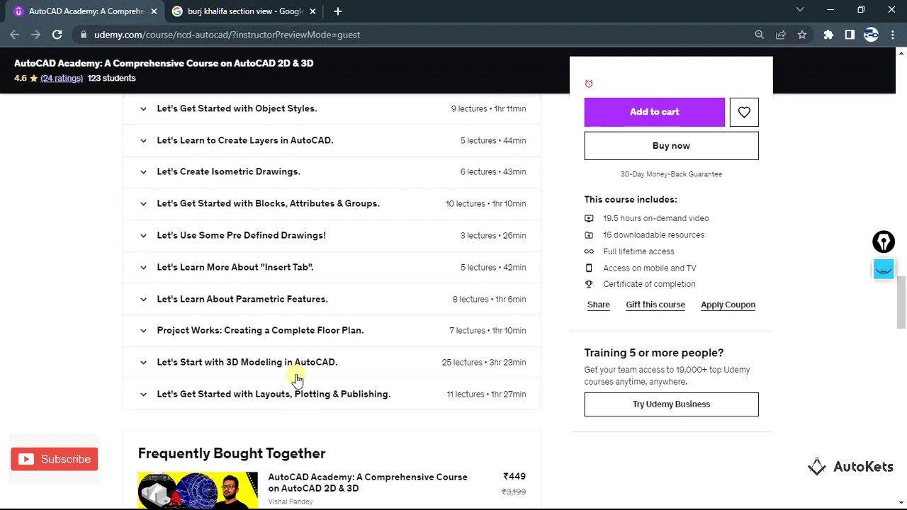
scroll(298, 381, down, 3)
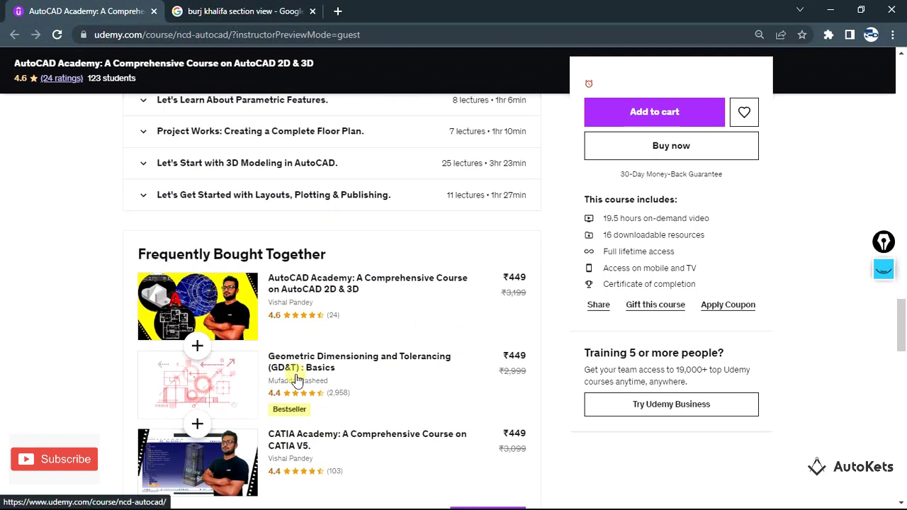